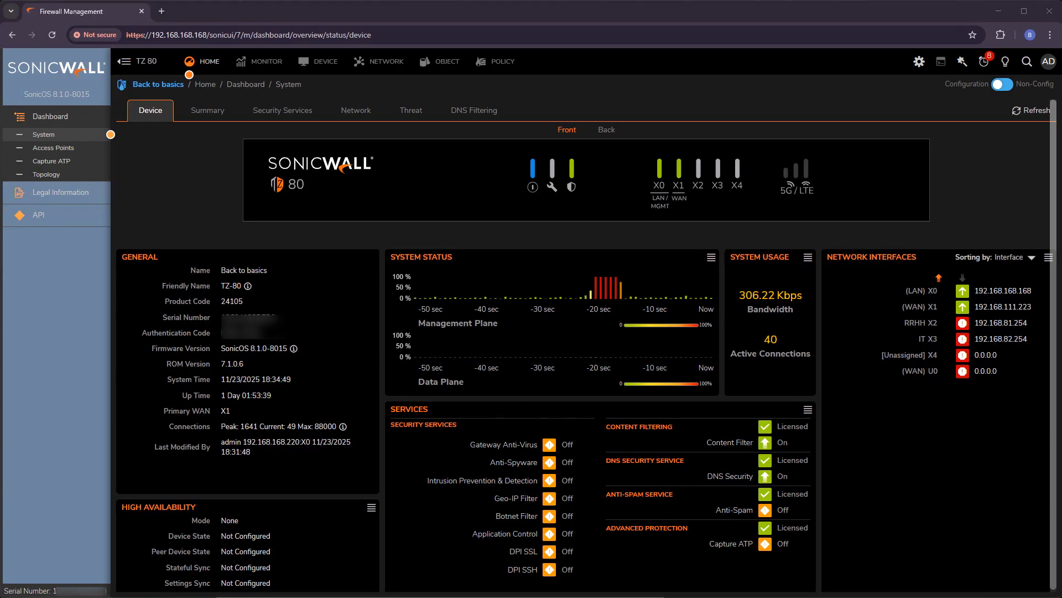
- Expand the Security Services policy section and review which security services are enabled per zone in the zone objects
left_click(499, 62)
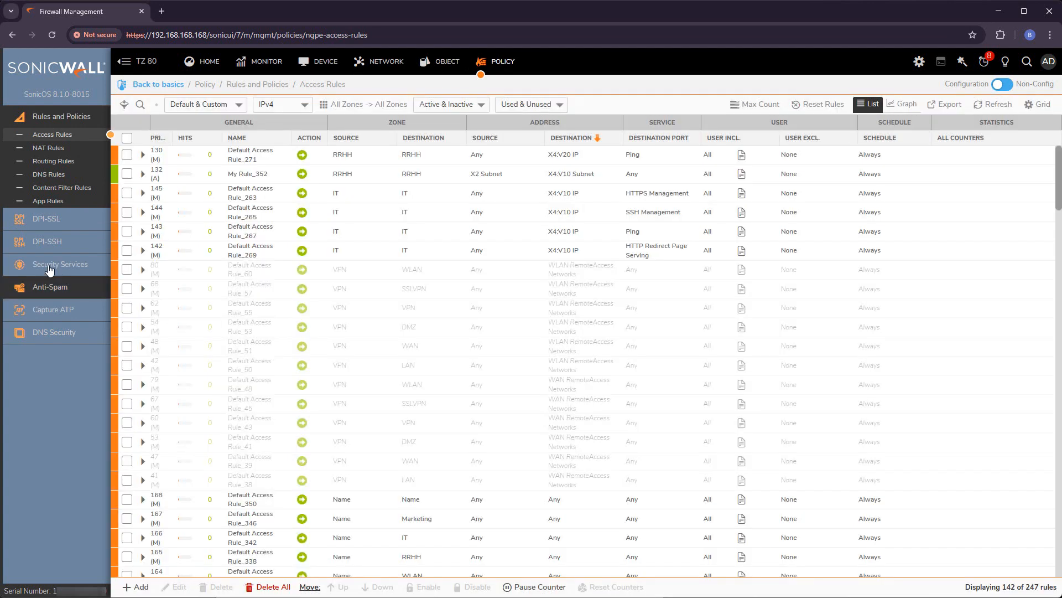
left_click(52, 271)
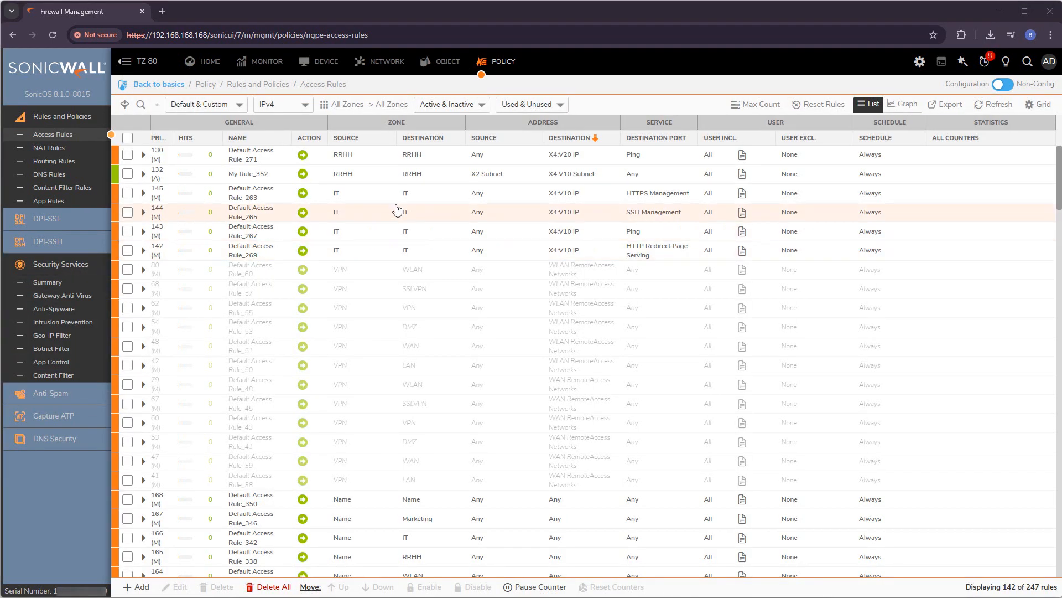
left_click(427, 64)
left_click(38, 136)
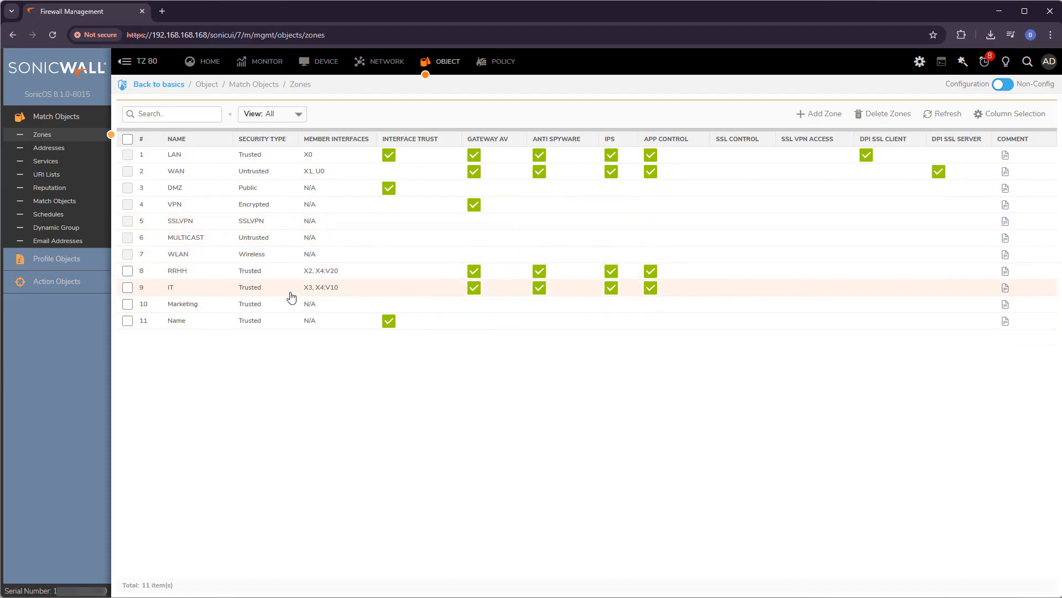
double_click(176, 276)
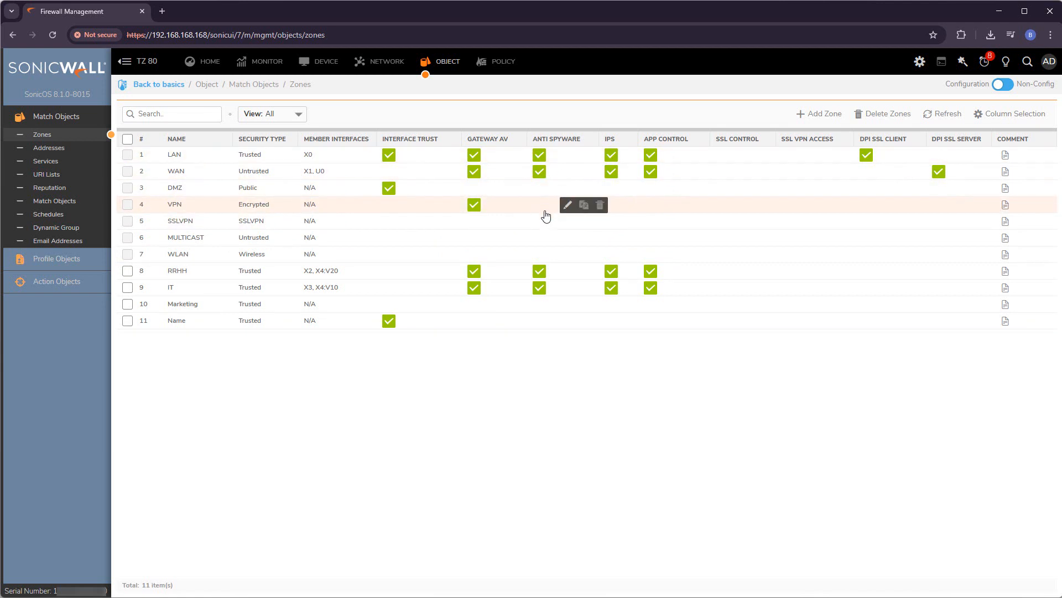
- Open the Security Services summary among the policies and collapse the Rules and Policies group
left_click(483, 62)
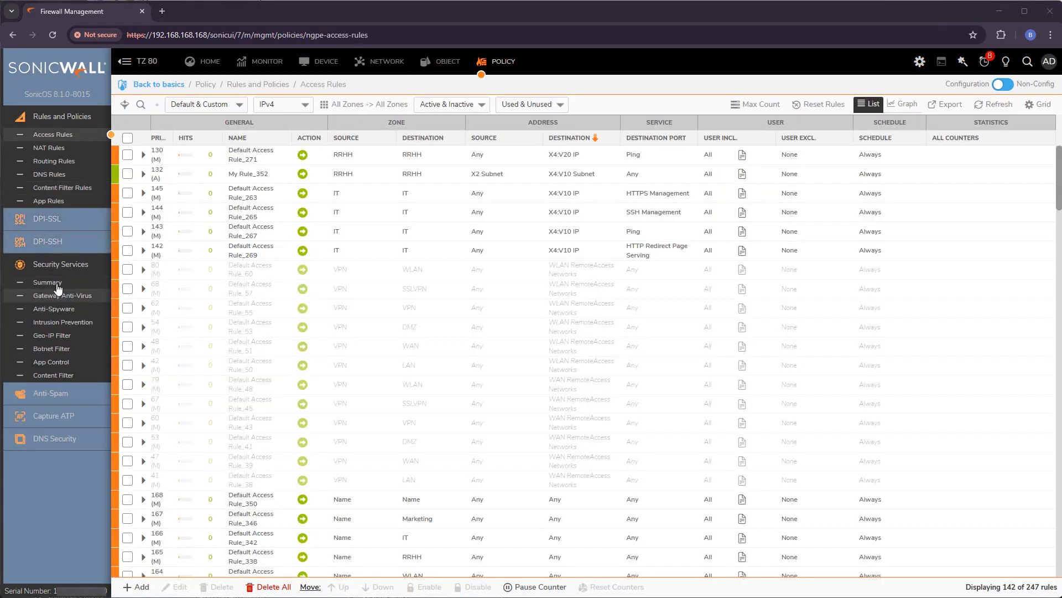
left_click(49, 282)
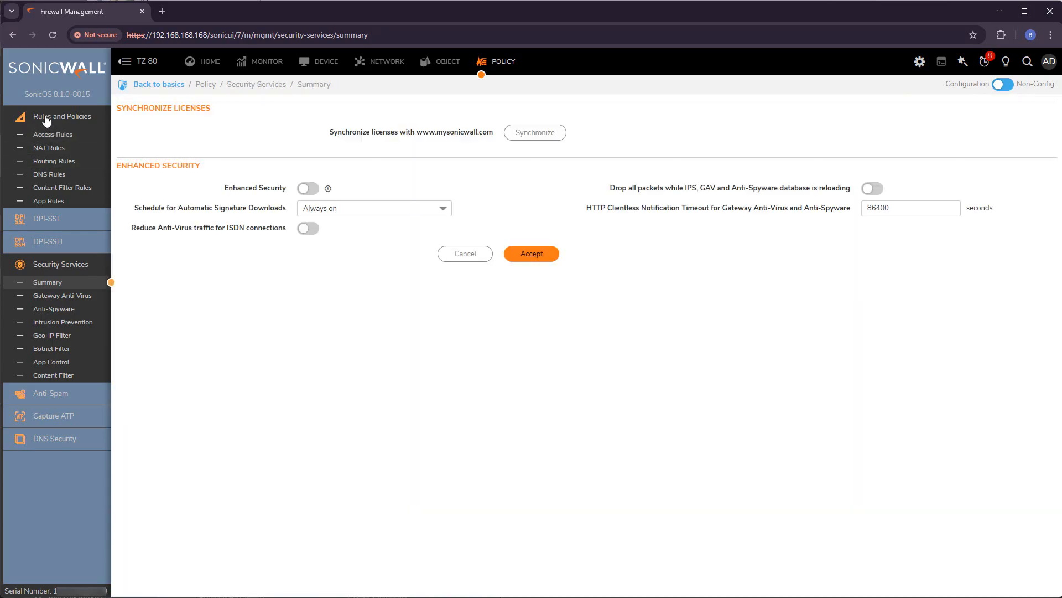
left_click(50, 117)
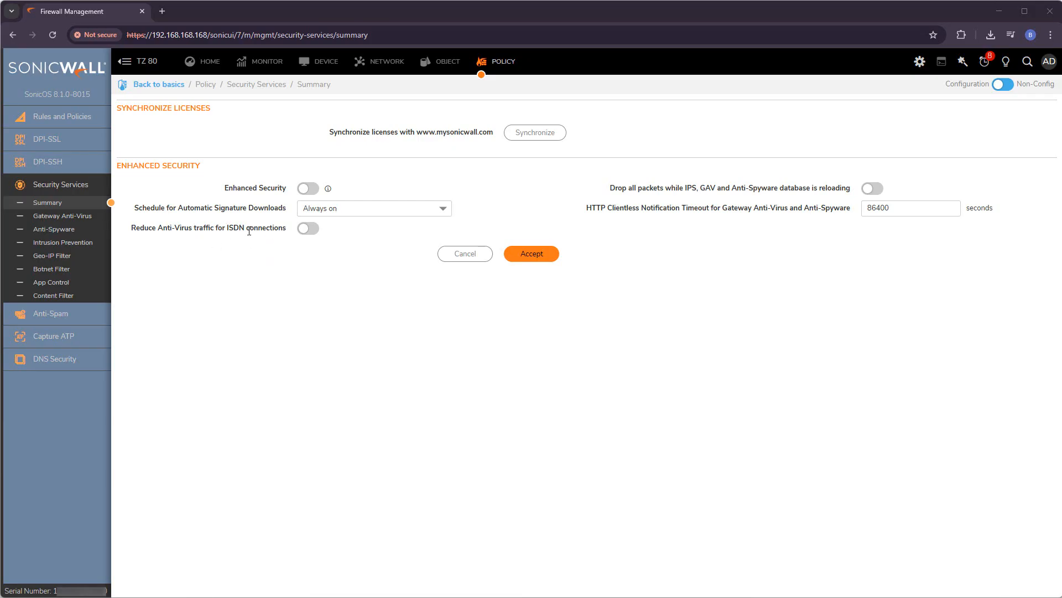
- Try the ISDN anti-virus traffic reduction option and examine the database-reload packet drop and HTTP clientless notification timeout settings
left_click(311, 230)
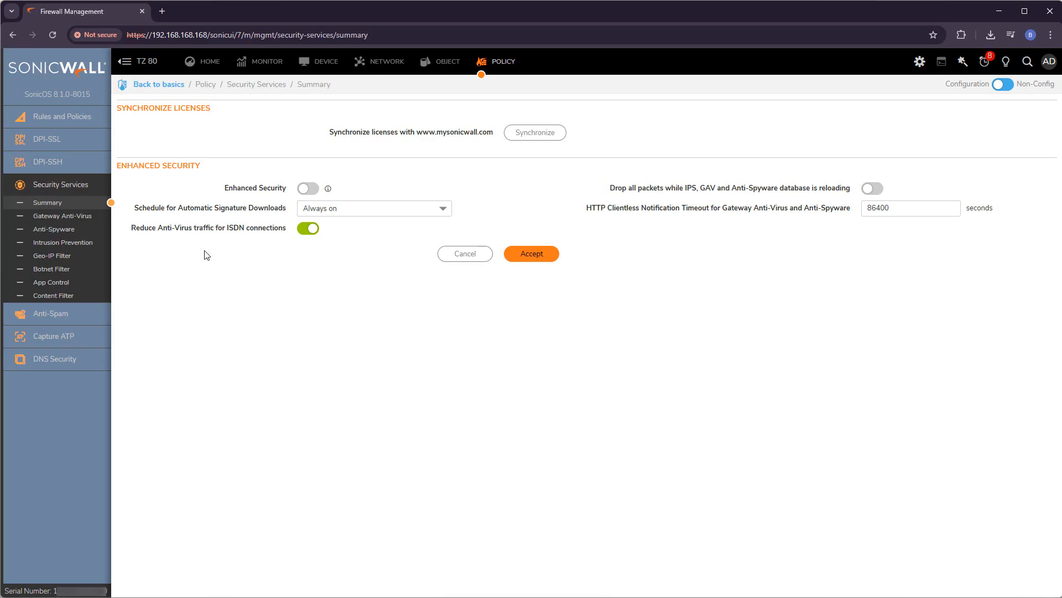
left_click(308, 230)
left_click_drag(849, 190, 725, 187)
left_click(707, 186)
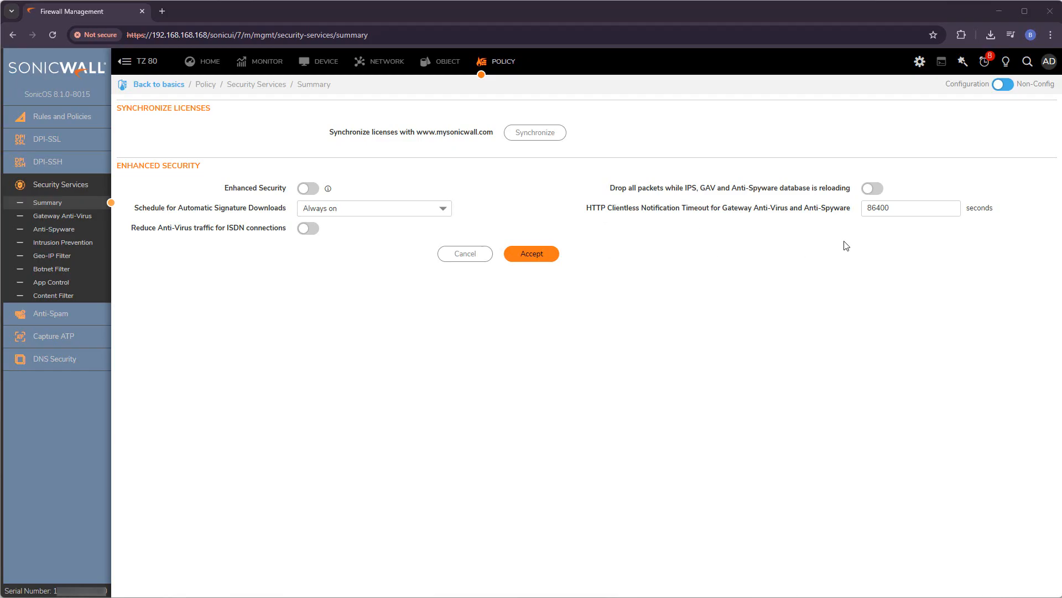
double_click(587, 210)
left_click(643, 232)
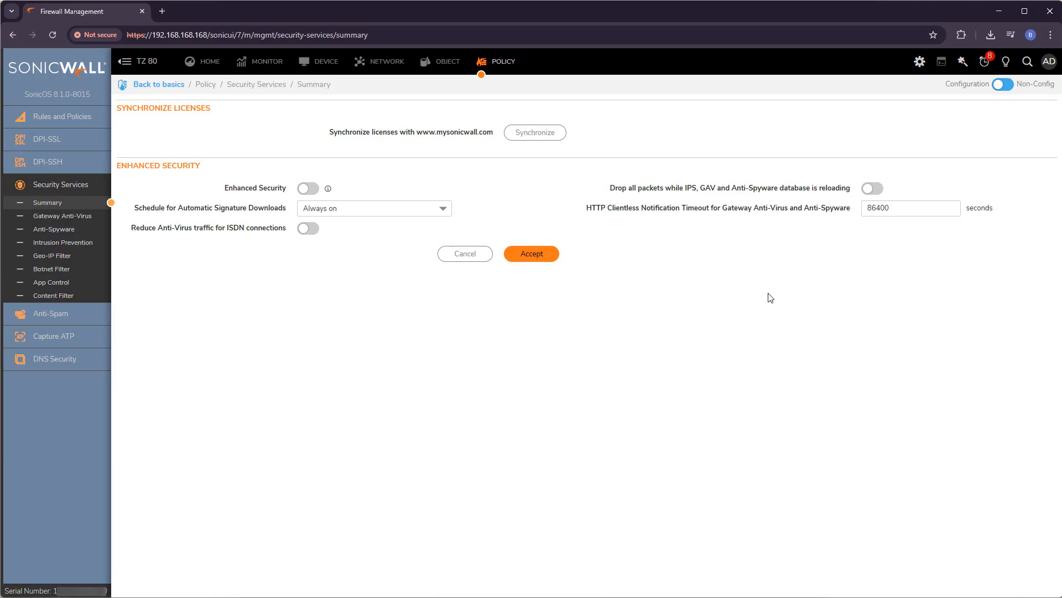
left_click(912, 215)
left_click(880, 280)
- Review the Gateway Anti-Virus signature list and its total item count
left_click(53, 217)
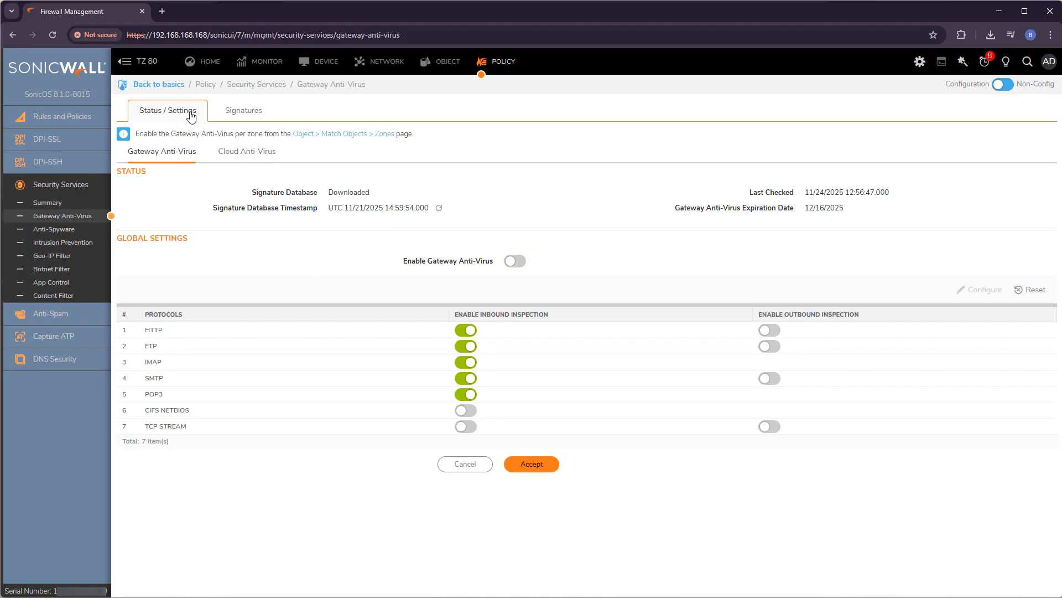
left_click(252, 118)
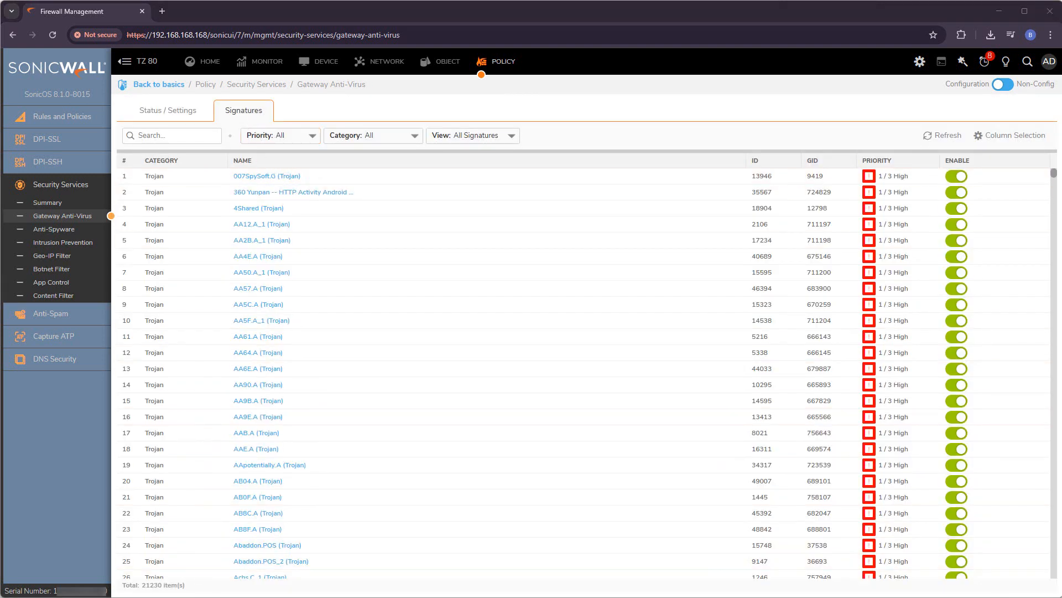
left_click_drag(144, 587, 161, 586)
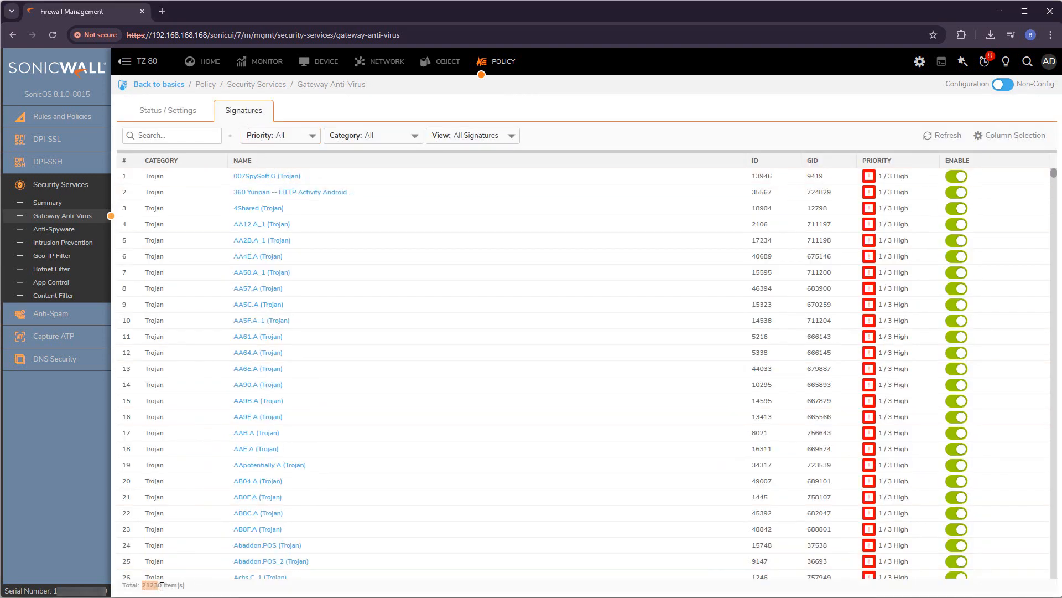
left_click(226, 587)
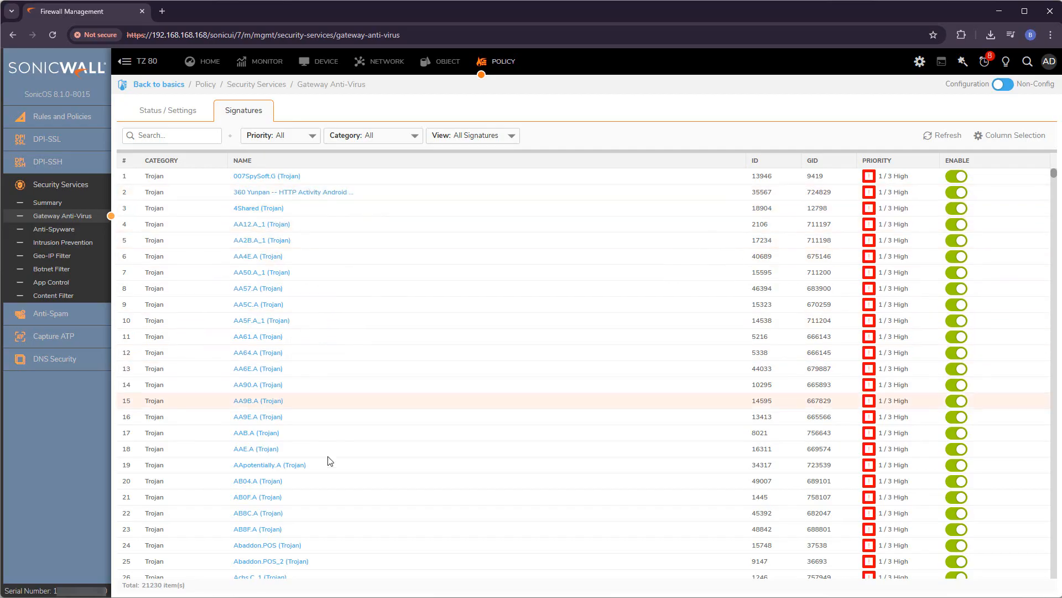
- Enable Gateway Anti-Virus in its global settings and apply the change
left_click(181, 111)
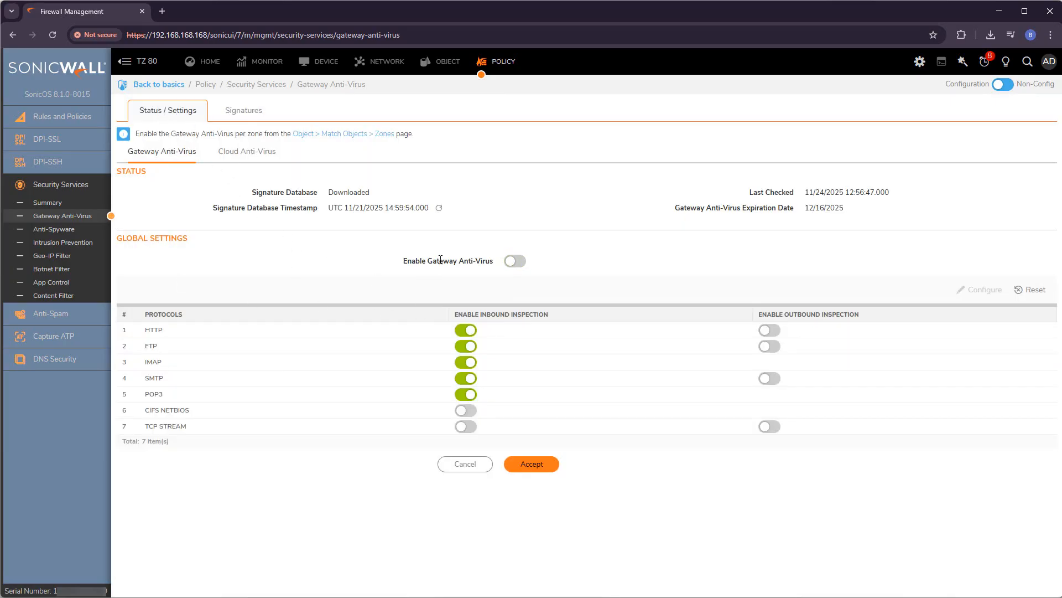
left_click(516, 261)
left_click(257, 159)
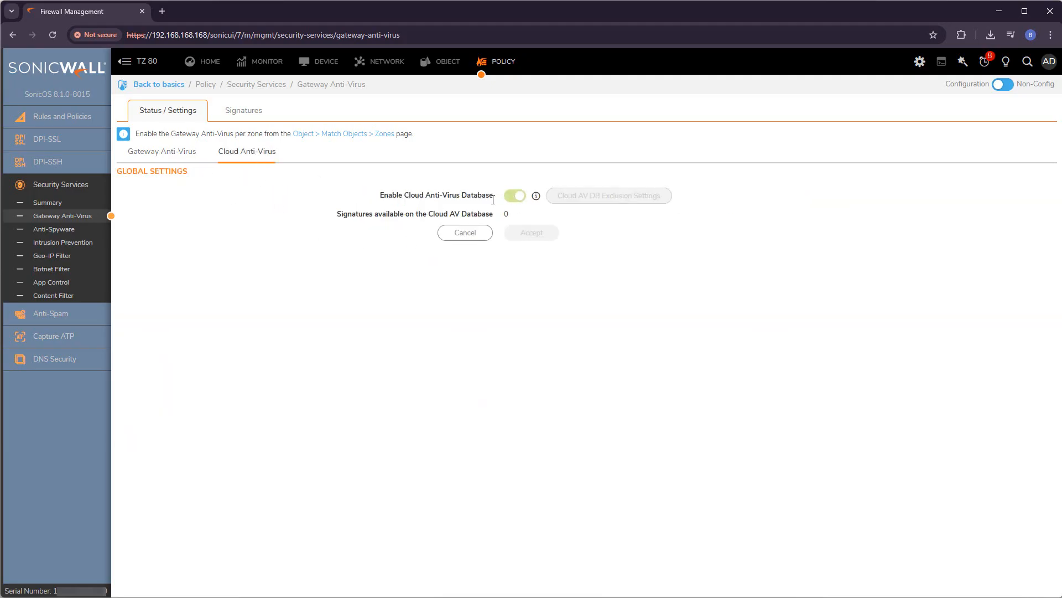
left_click(183, 160)
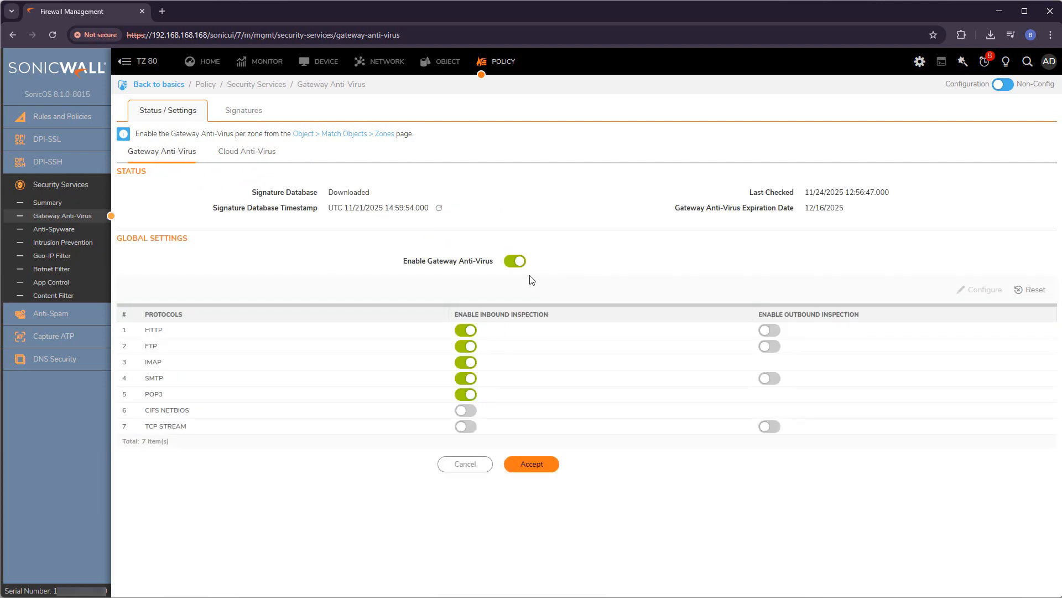
left_click(554, 467)
- Check the Cloud Anti-Virus database settings and return to the Gateway Anti-Virus settings
left_click(244, 158)
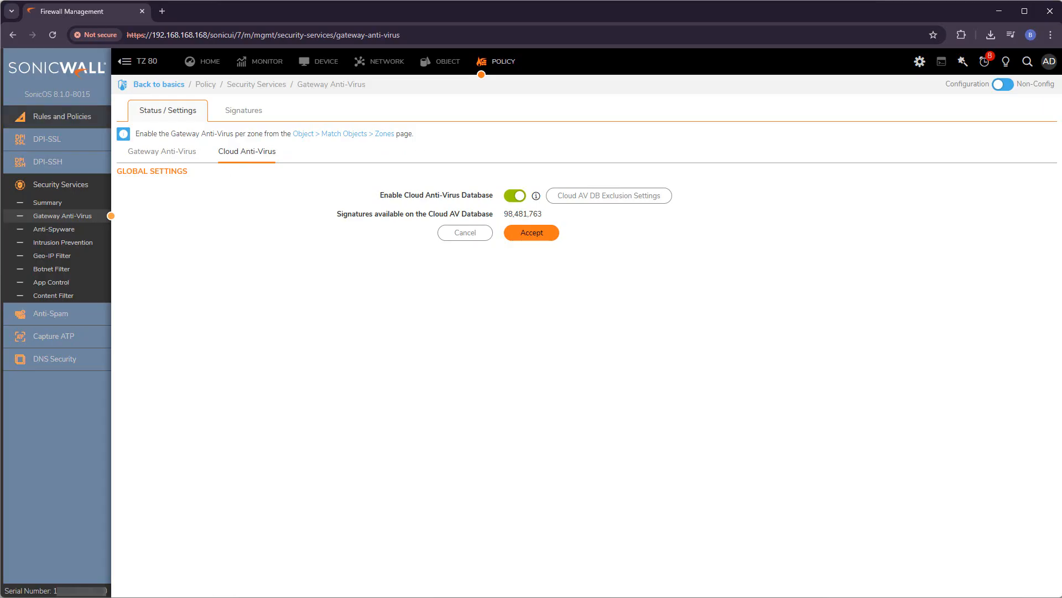
left_click(62, 117)
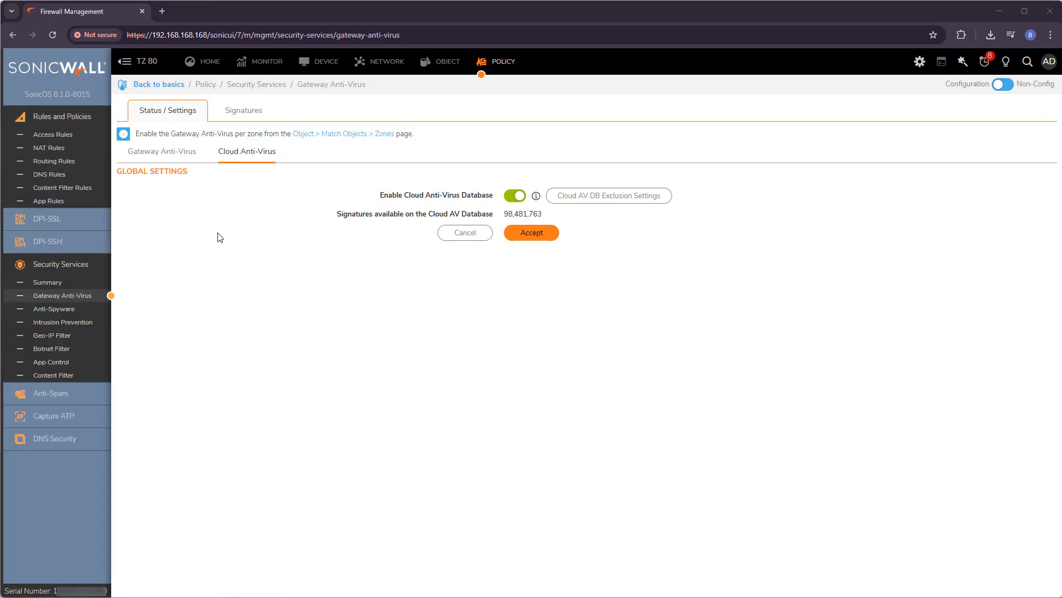
left_click(168, 152)
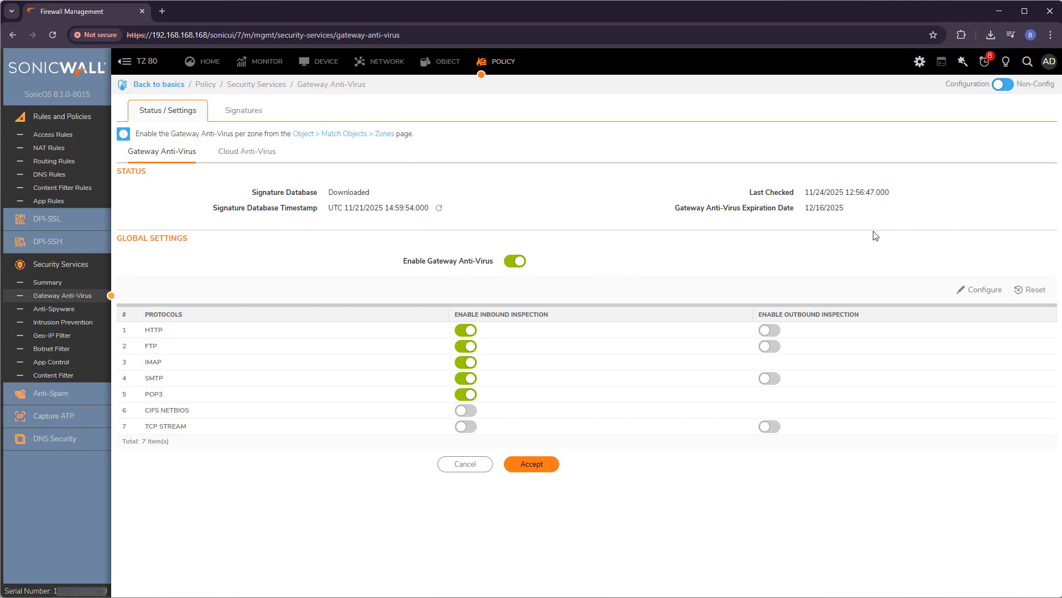
- Open the detailed Gateway Anti-Virus configuration and examine the option that disables detection of the EICAR test virus
left_click(981, 293)
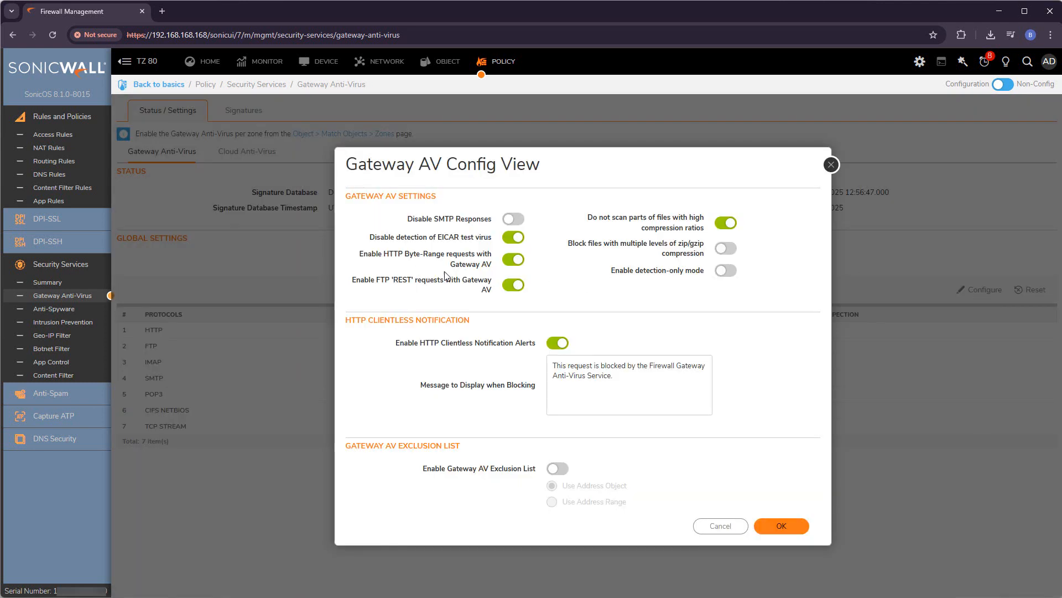
left_click_drag(370, 241, 434, 237)
left_click(491, 238)
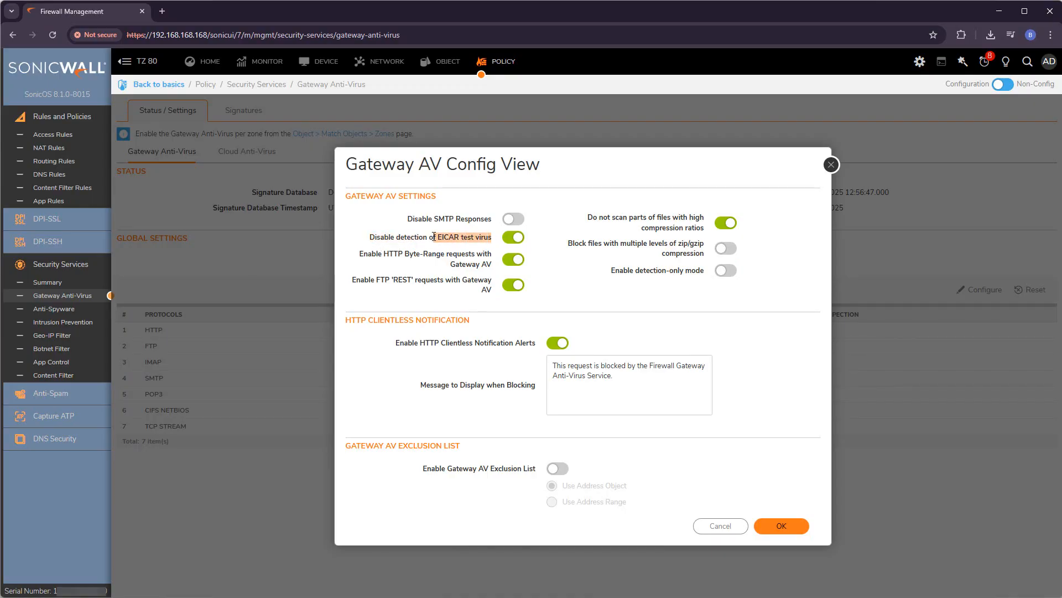
left_click(591, 268)
- Try the Gateway AV exclusion list with the Use Address Range option and turn the list back off
left_click_drag(419, 474, 536, 474)
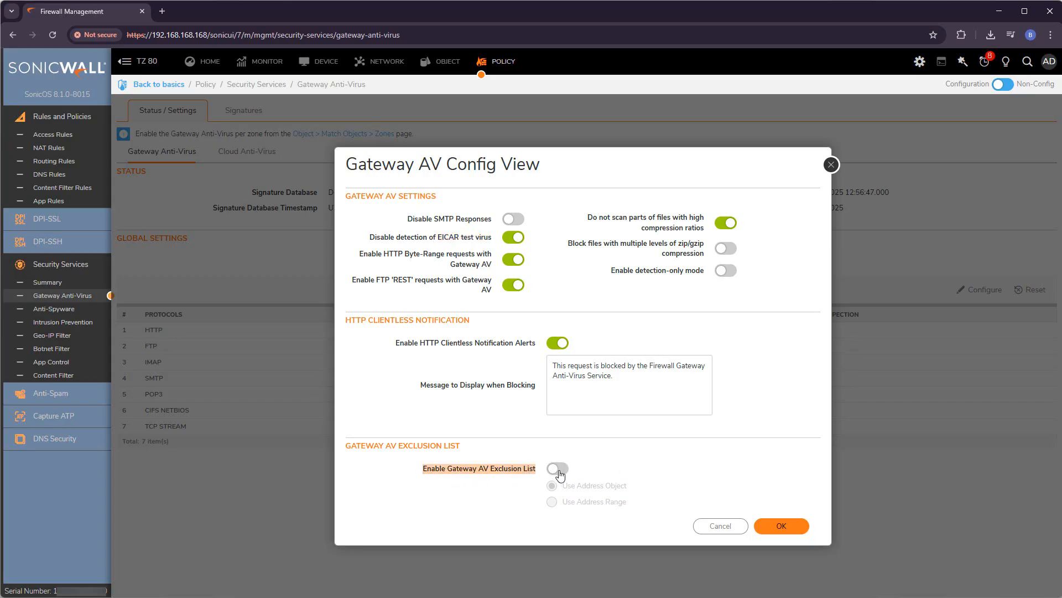
left_click(556, 470)
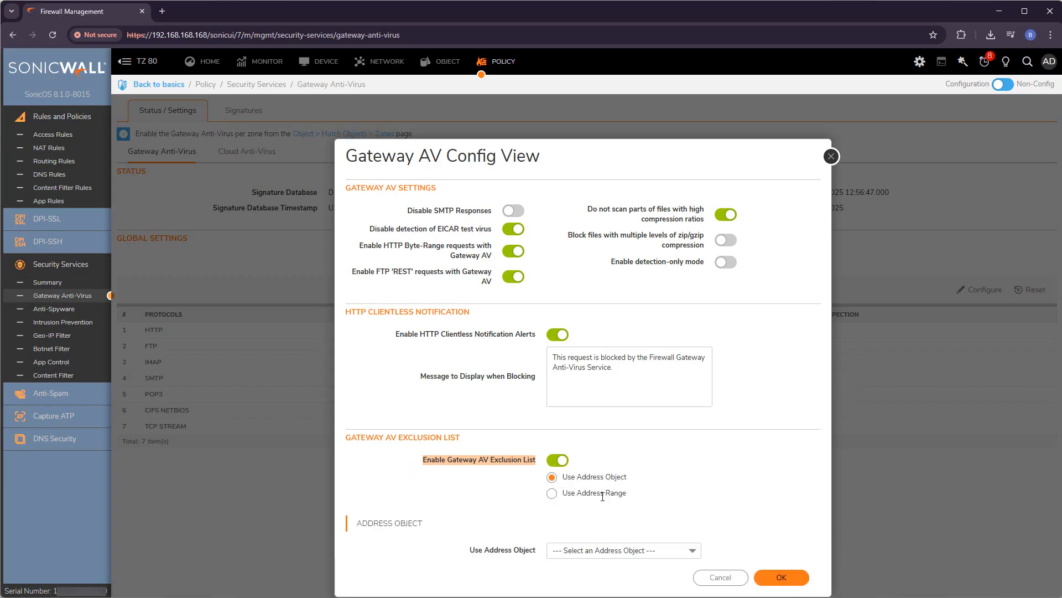
left_click_drag(640, 480, 568, 477)
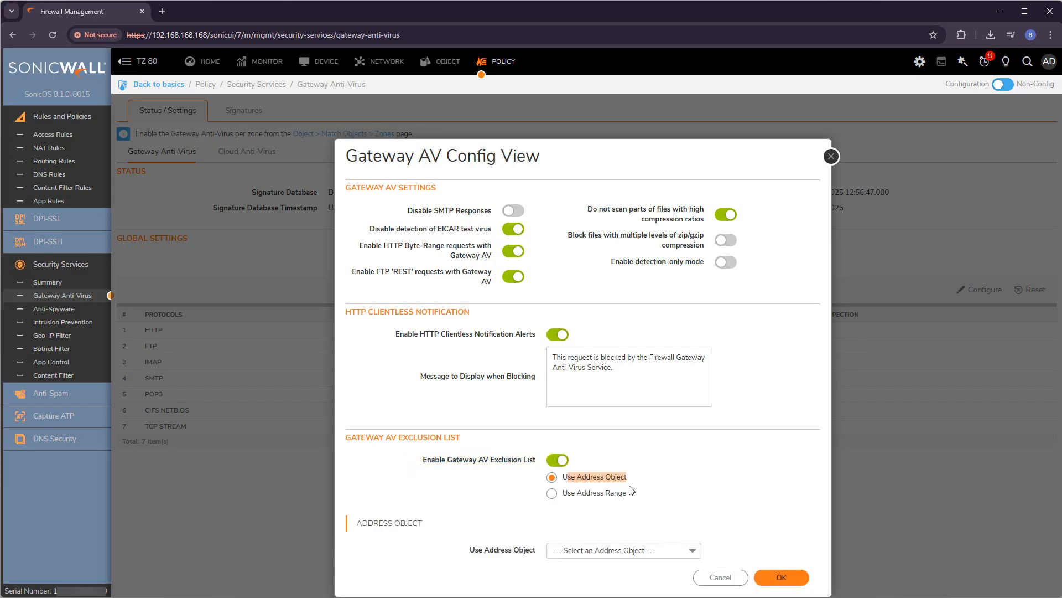
left_click(552, 493)
scroll(630, 495, "down", 1)
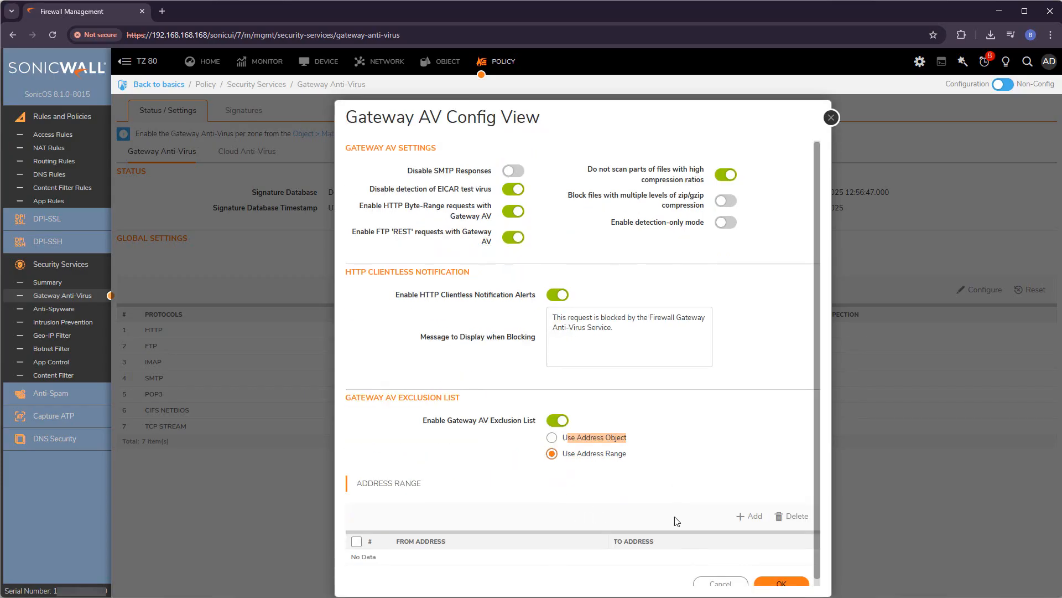
left_click(560, 413)
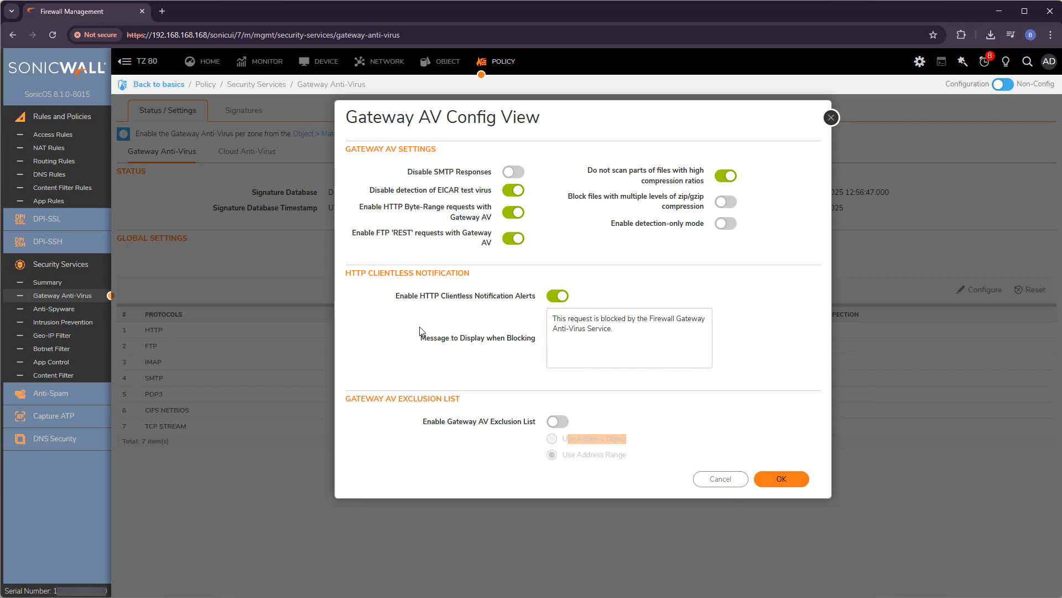
- Review the HTTP clientless notification alerts and blocking message, and close the Gateway AV configuration without saving
triple_click(356, 273)
left_click(456, 326)
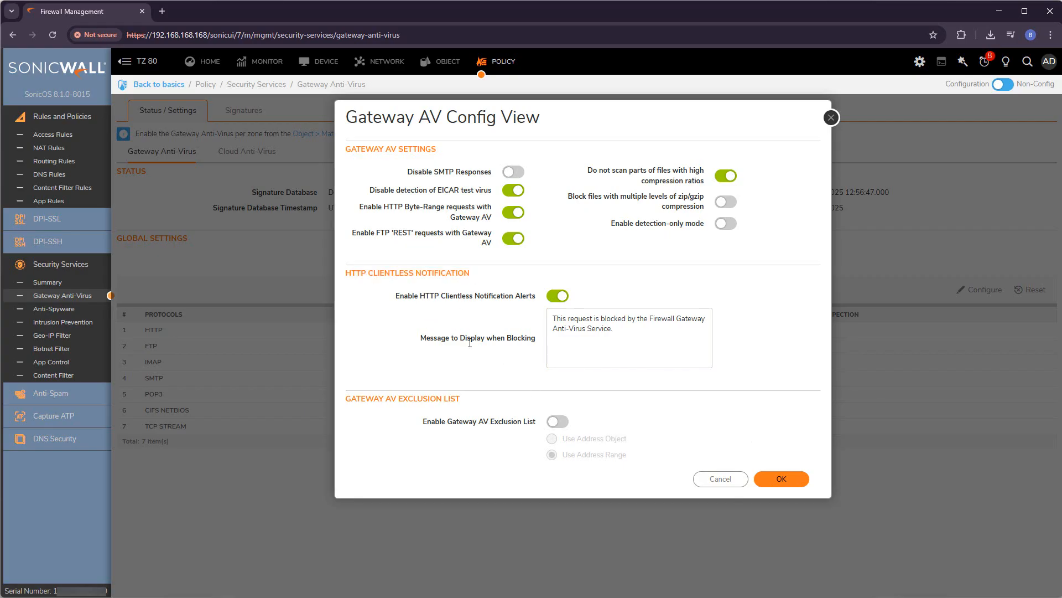
left_click_drag(645, 337, 489, 340)
left_click(442, 347)
left_click(720, 479)
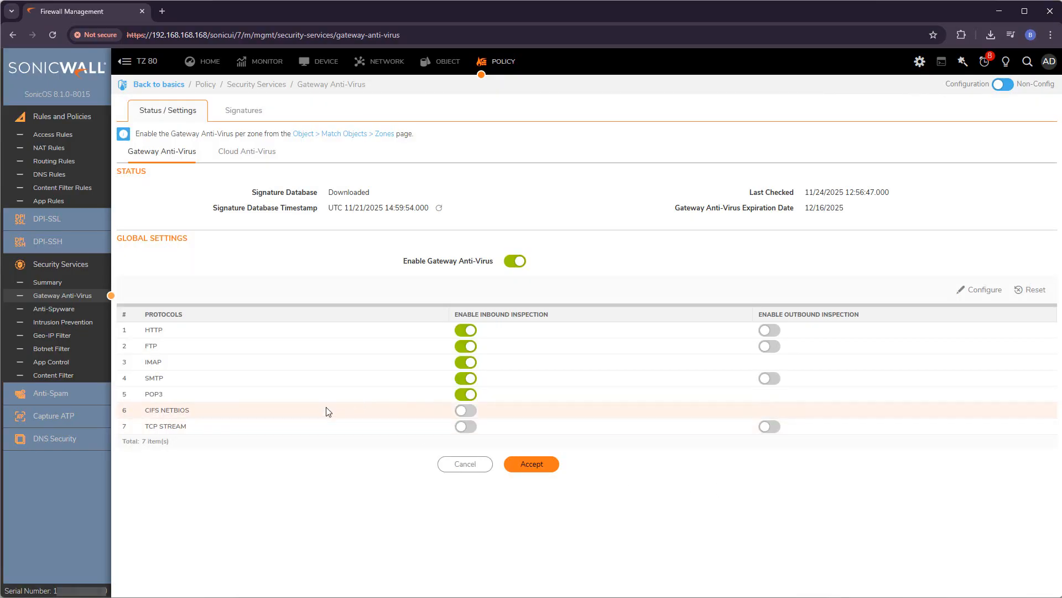
- Review the Anti-Spyware signature list and its total item count
left_click(71, 308)
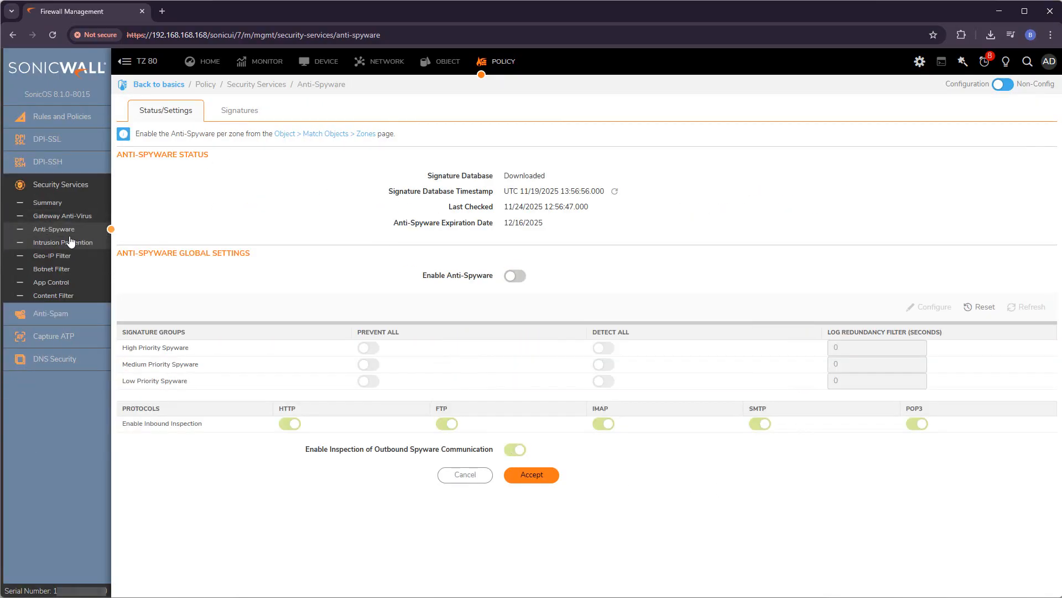
left_click(236, 111)
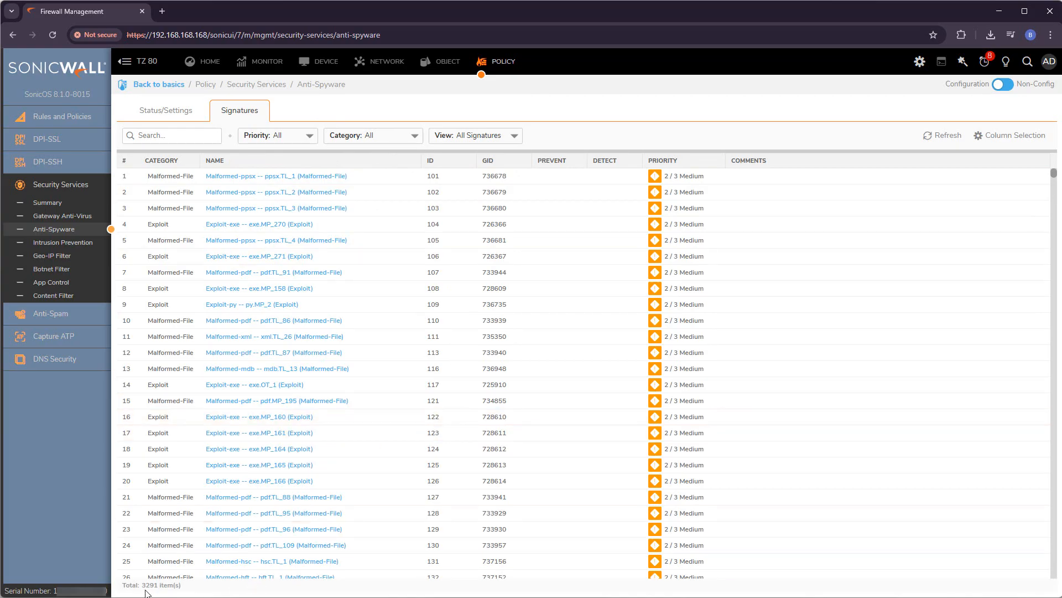
left_click_drag(149, 584, 155, 584)
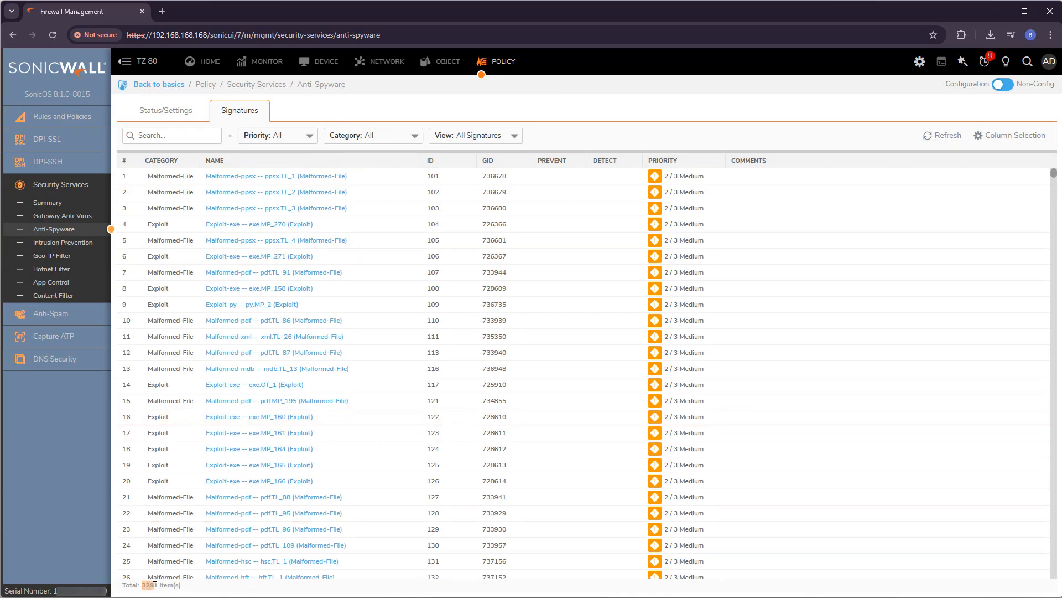
left_click(190, 592)
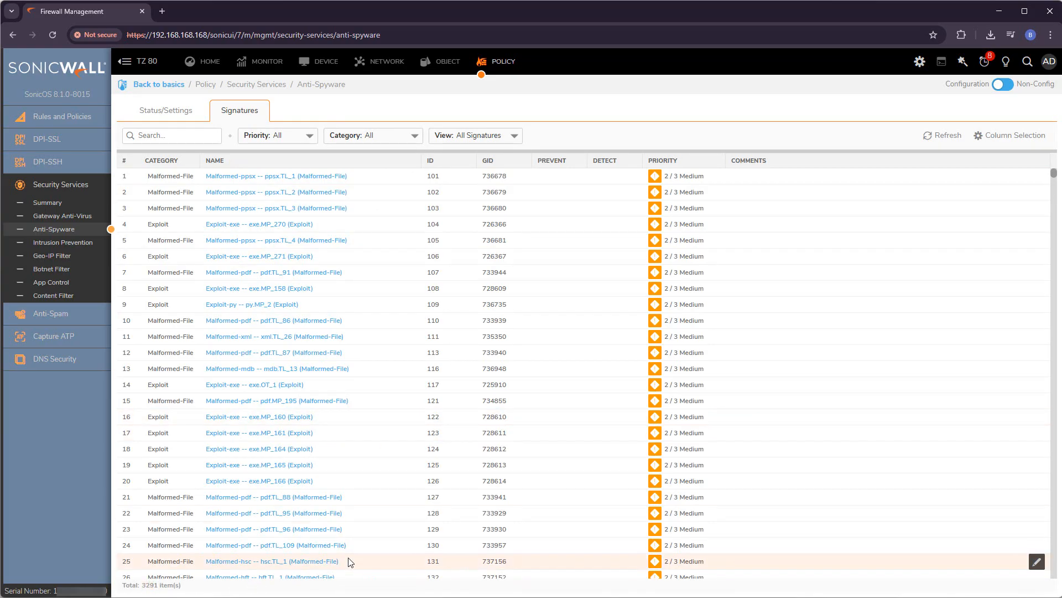
- Enable Anti-Spyware in its global settings and save the change
left_click(182, 113)
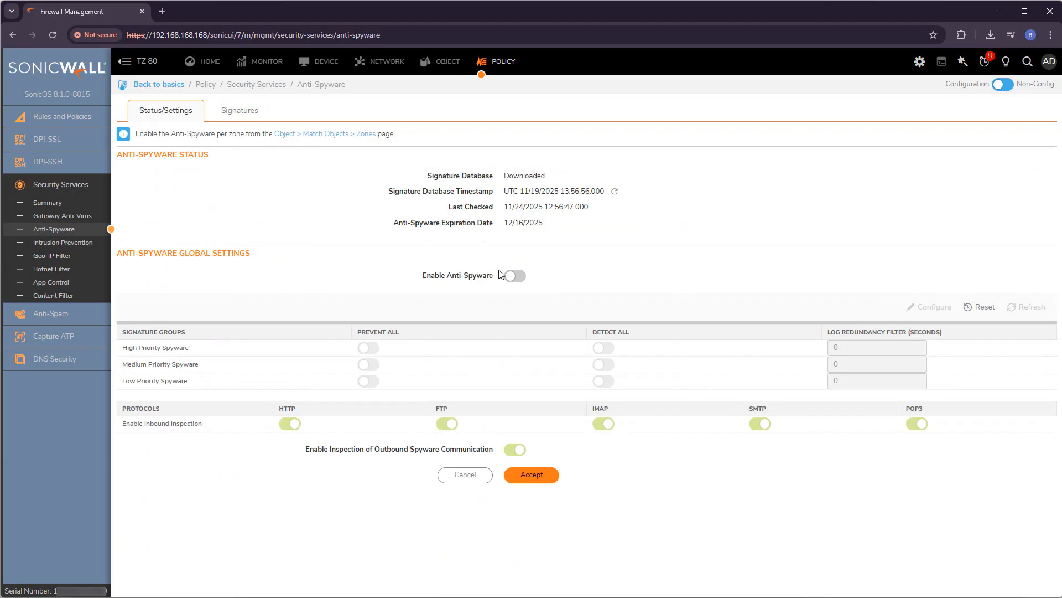
left_click(516, 277)
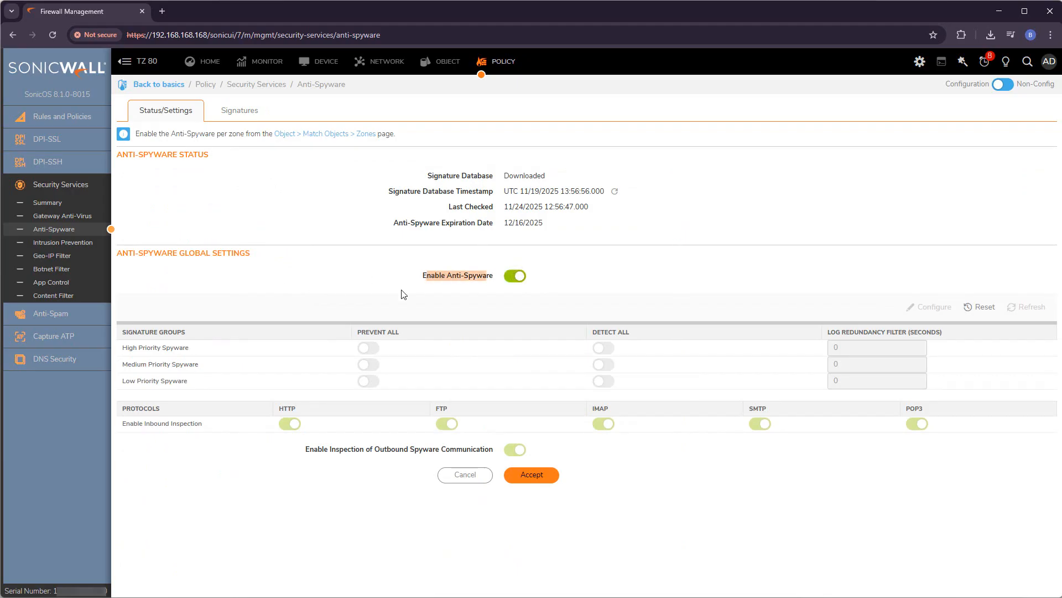
left_click(531, 480)
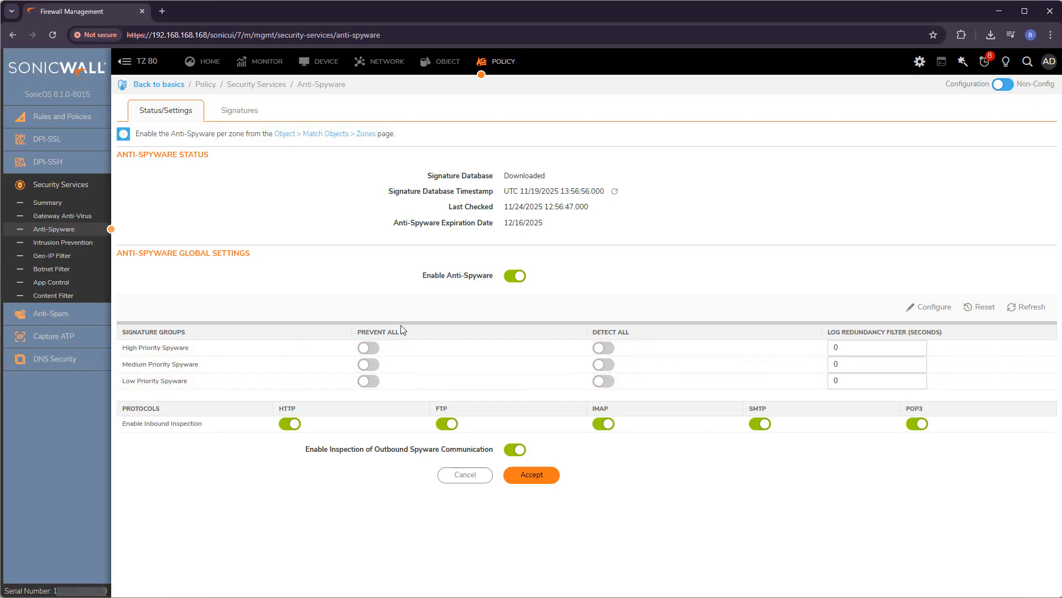
- Try Prevent All and Detect All for Low Priority Spyware and turn both options back off
left_click(368, 384)
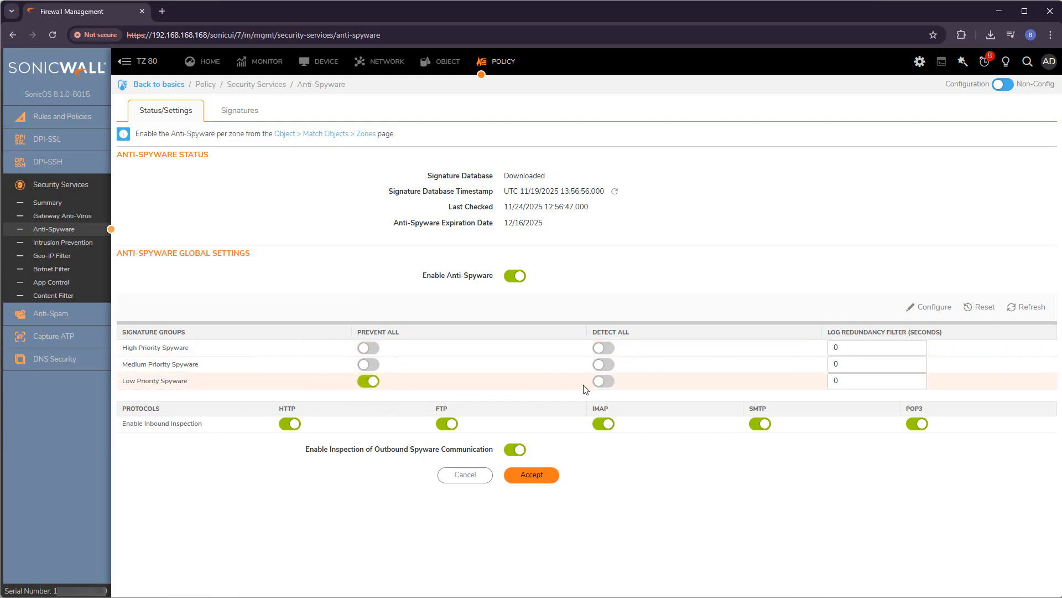
left_click(608, 385)
left_click(368, 382)
left_click(604, 381)
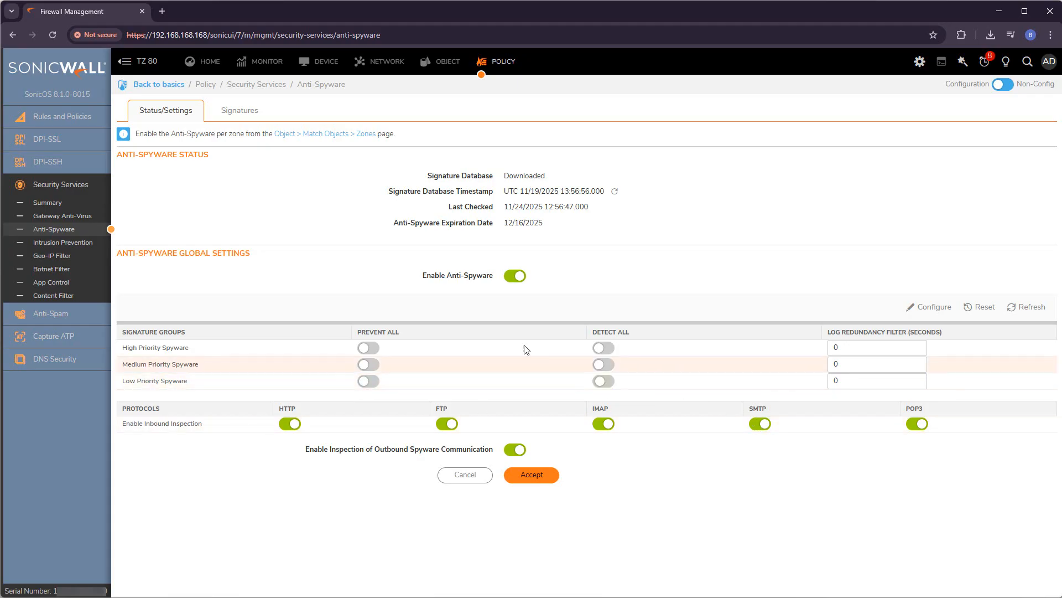
- Turn on Prevent All and Detect All for the High and Medium Priority Spyware groups
left_click(374, 349)
left_click(368, 364)
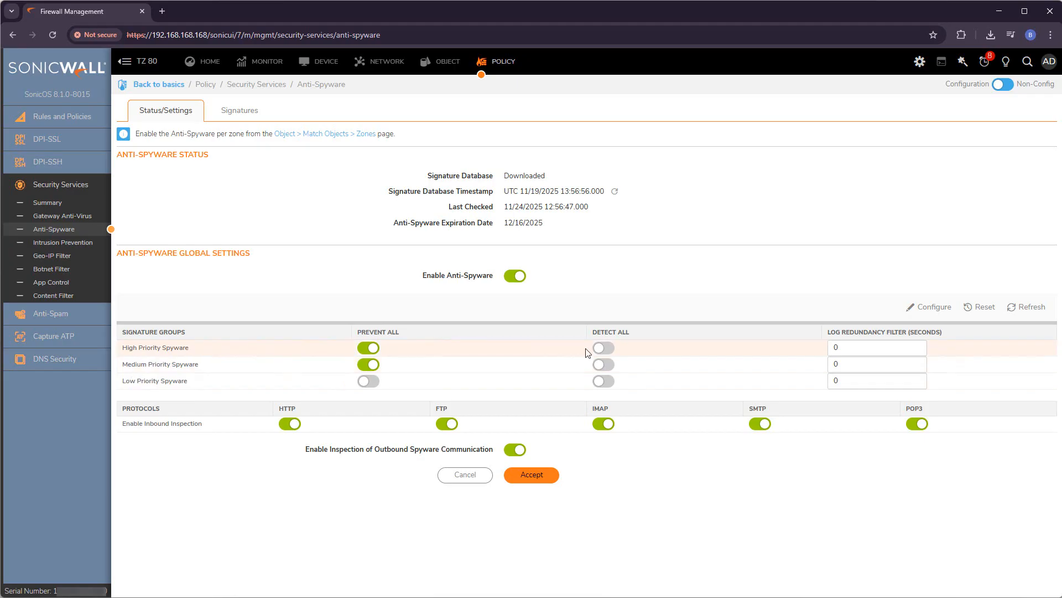
left_click(604, 347)
left_click(604, 364)
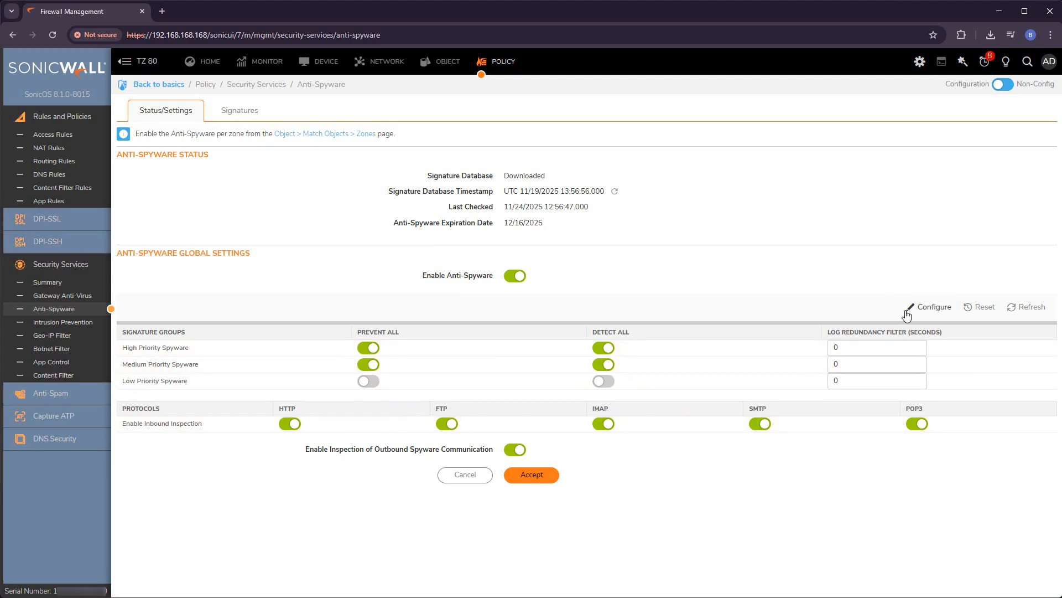
- Review the detailed Anti-Spyware configuration, including its exclusion list, and close it without saving
left_click(930, 313)
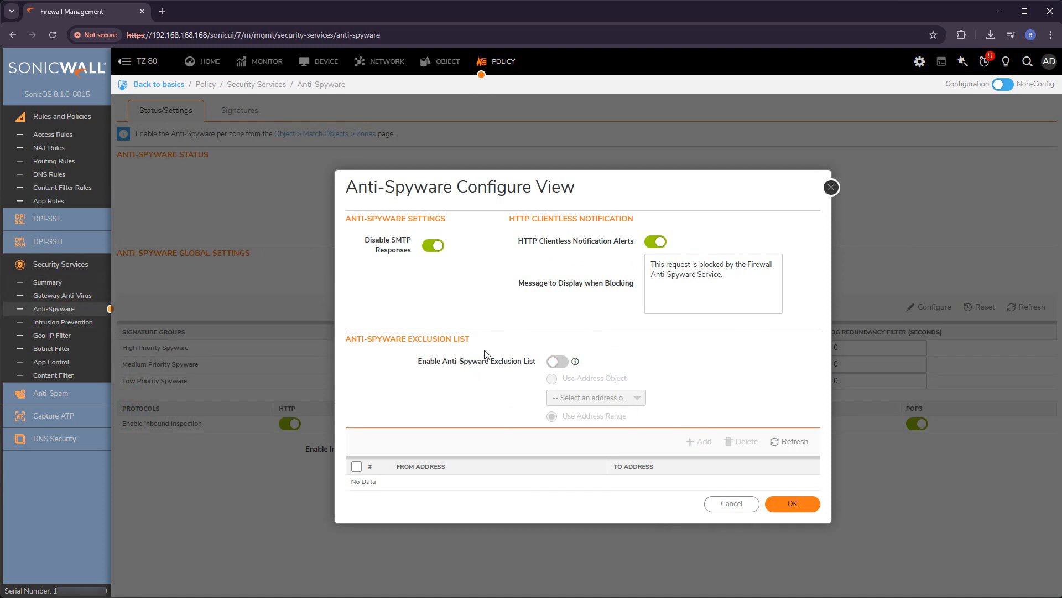
left_click(746, 504)
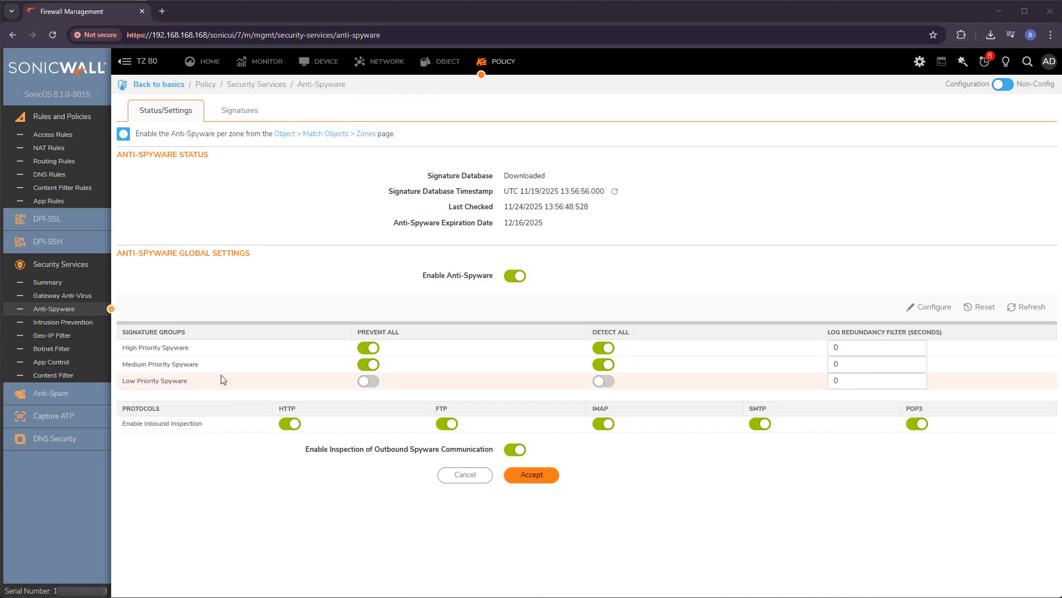
- Go to Intrusion Prevention and review its signature list and total item count
left_click(60, 323)
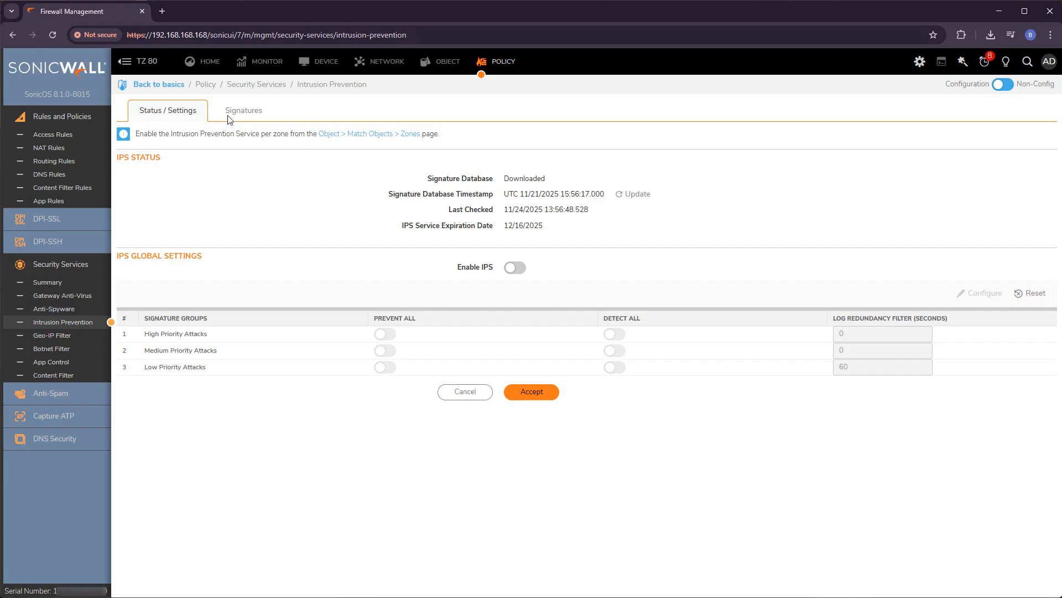
left_click(254, 114)
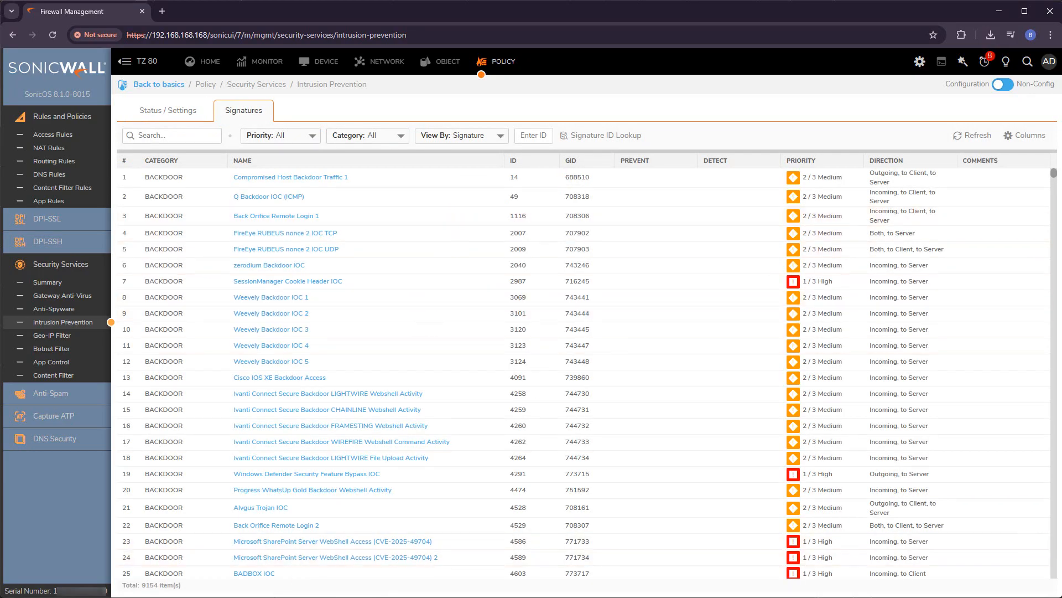
left_click_drag(140, 586, 154, 585)
left_click(243, 588)
- Enable IPS in the Intrusion Prevention global settings and save the change
left_click(176, 113)
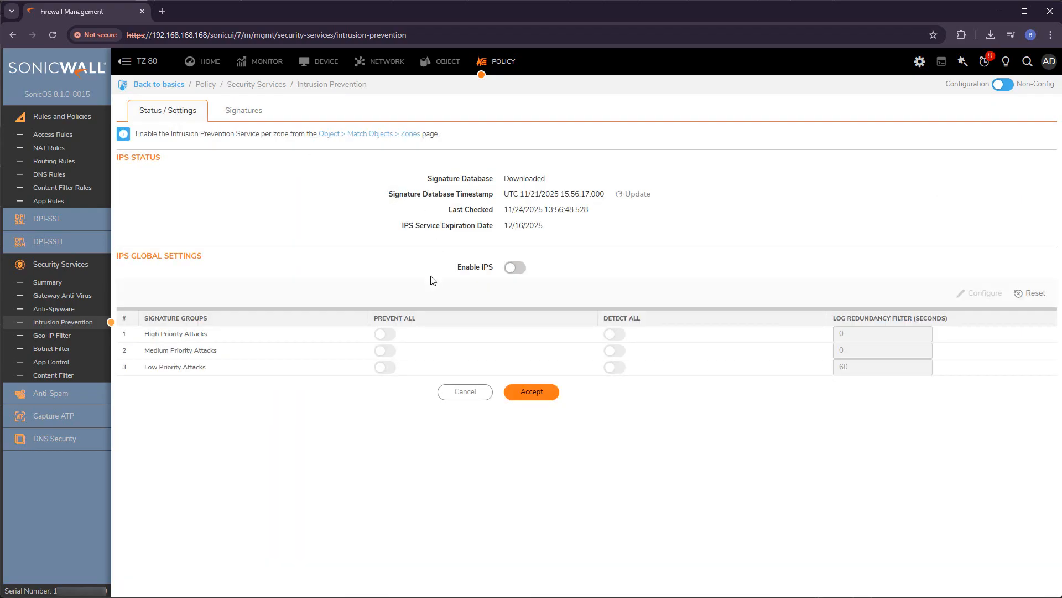
left_click(516, 269)
left_click(545, 397)
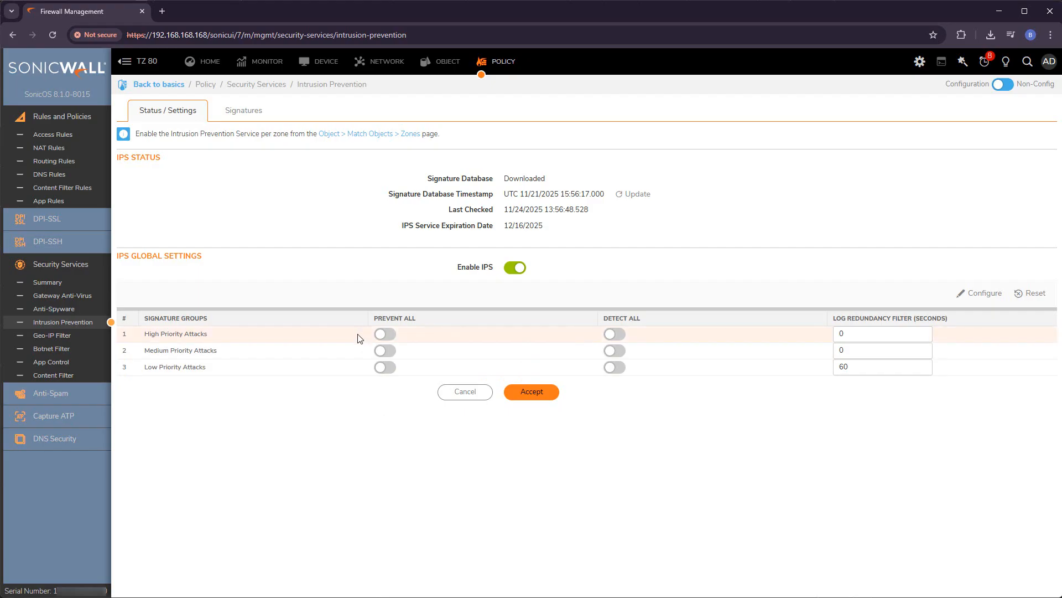
- Turn on Prevent All and Detect All for High and Medium Priority Attacks and save the IPS settings
left_click(384, 335)
left_click(614, 334)
left_click(384, 352)
left_click(614, 350)
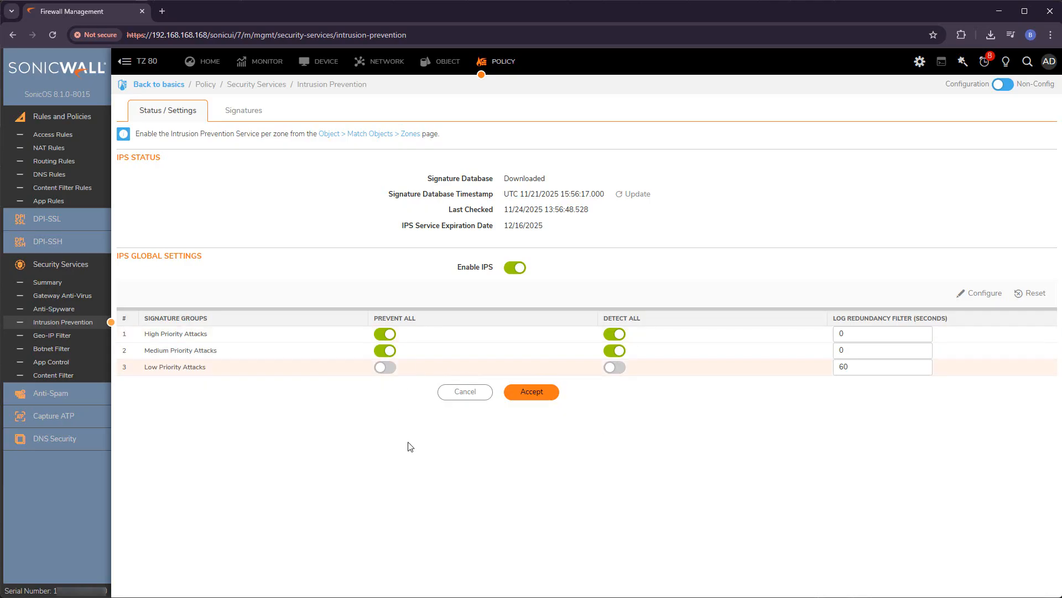
left_click(547, 392)
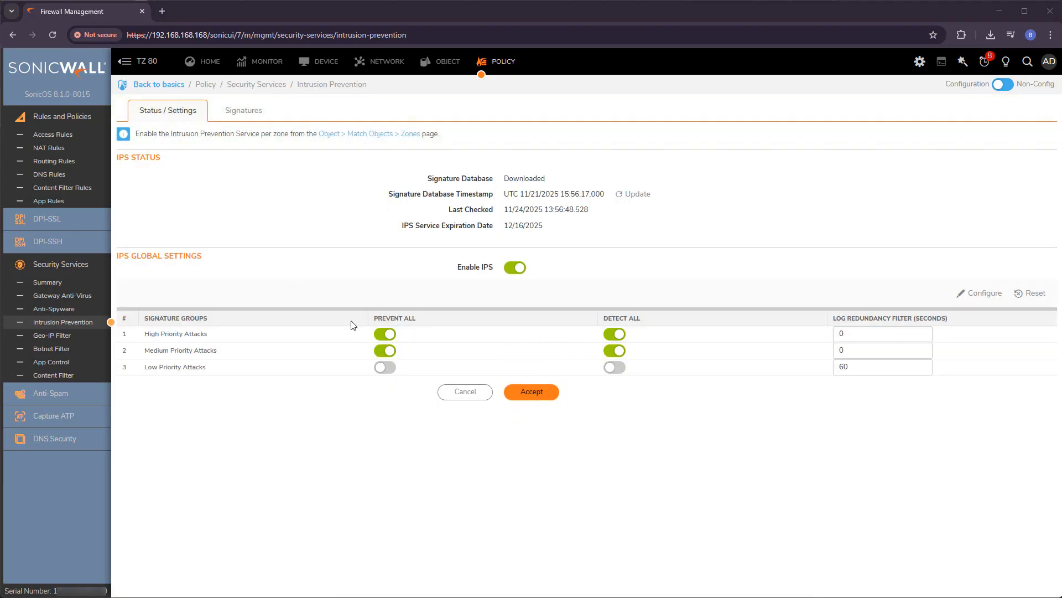
- Turn on Prevent All and Detect All for Low Priority Attacks as well and save the IPS settings
left_click(384, 367)
left_click(615, 368)
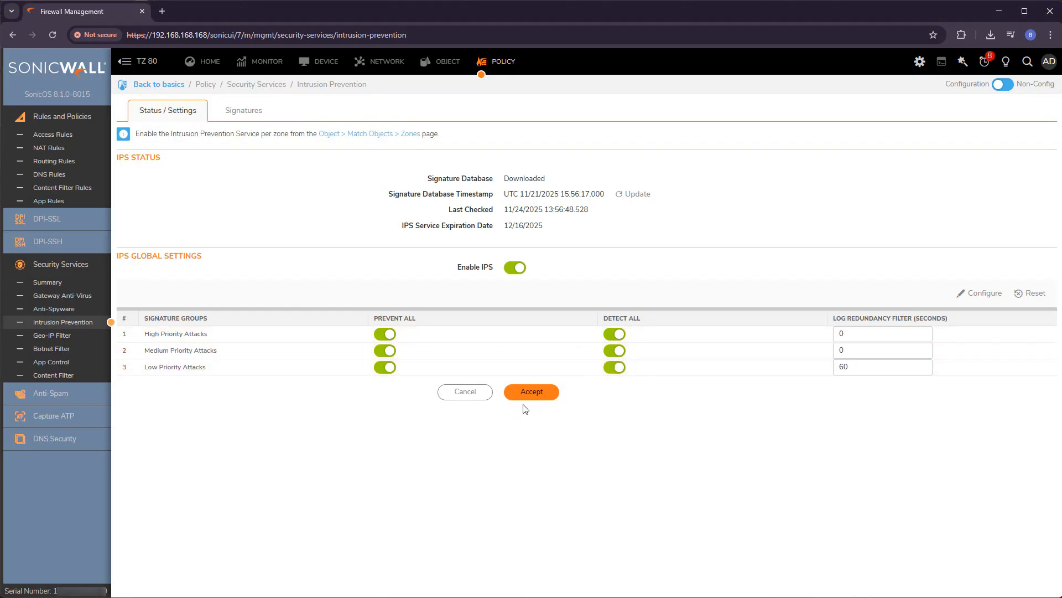
left_click(531, 392)
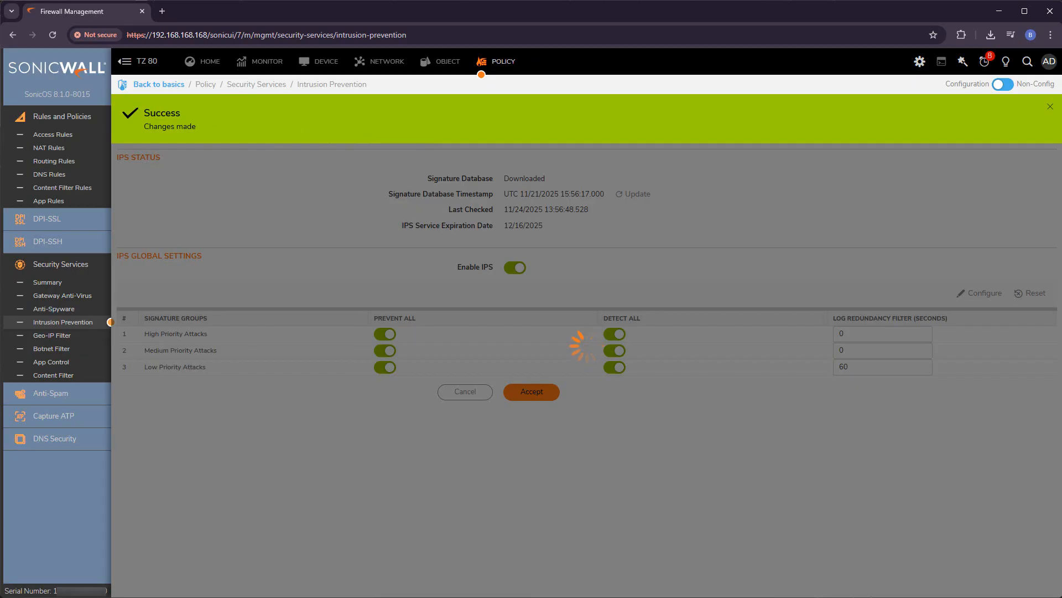
- Switch to the Command Prompt and run ping 8.8.8.8 -t again to test connectivity
key("alt+Tab")
key("Up")
key("Return")
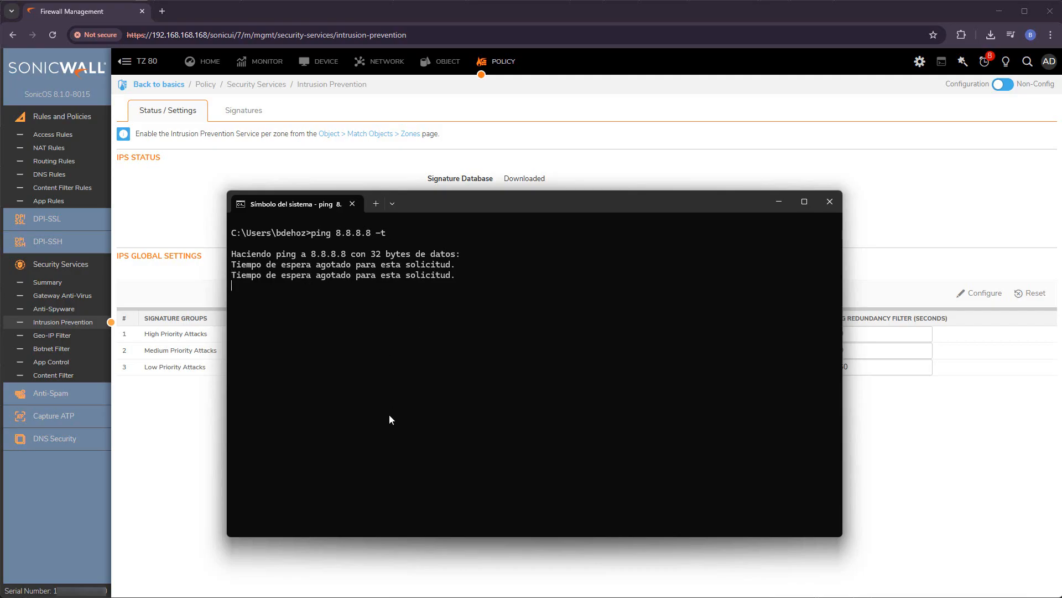
- Return to the firewall management page, filter the IPS signatures to Low priority and find the ICMP Echo Reply signature
left_click(163, 434)
left_click(242, 110)
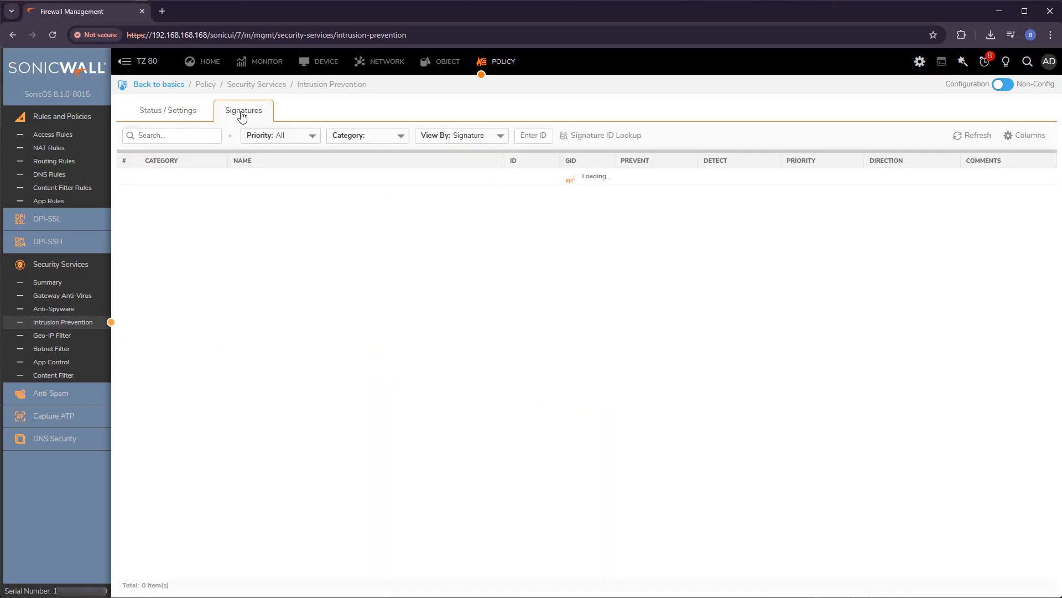
left_click(303, 142)
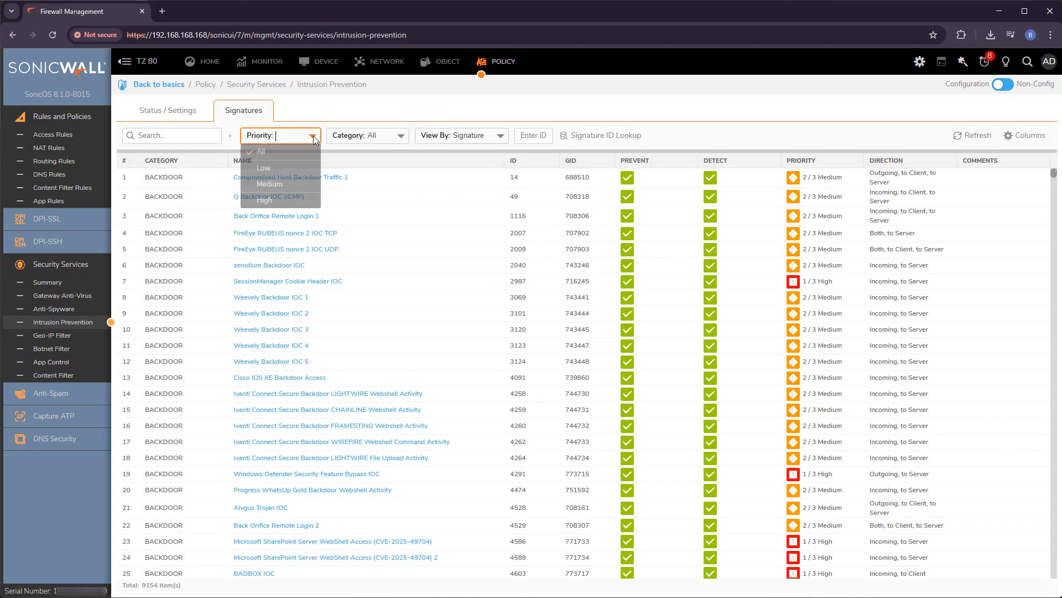
left_click(286, 174)
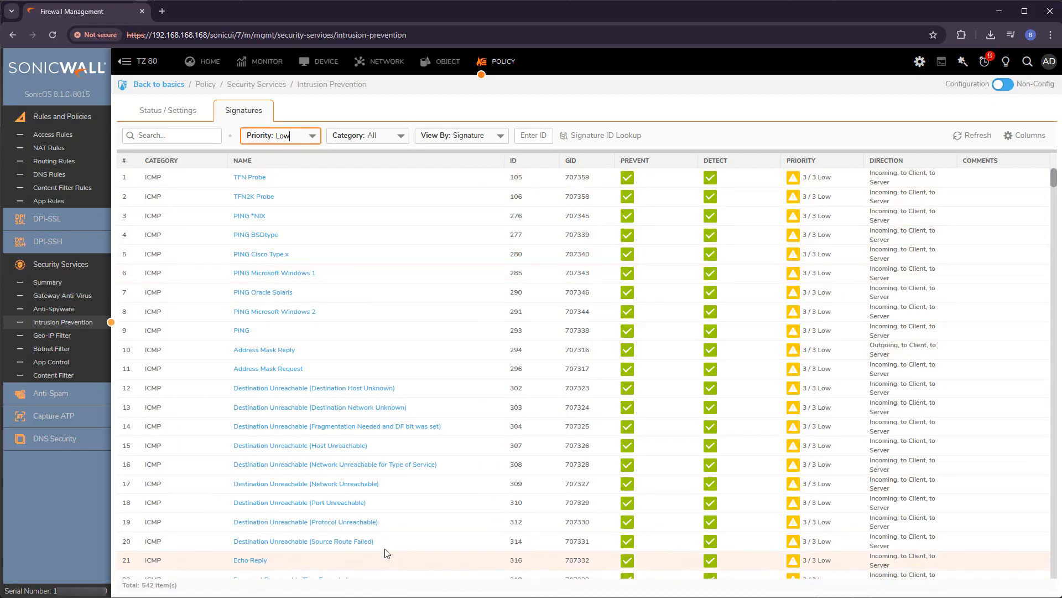
scroll(386, 553, "down", 2)
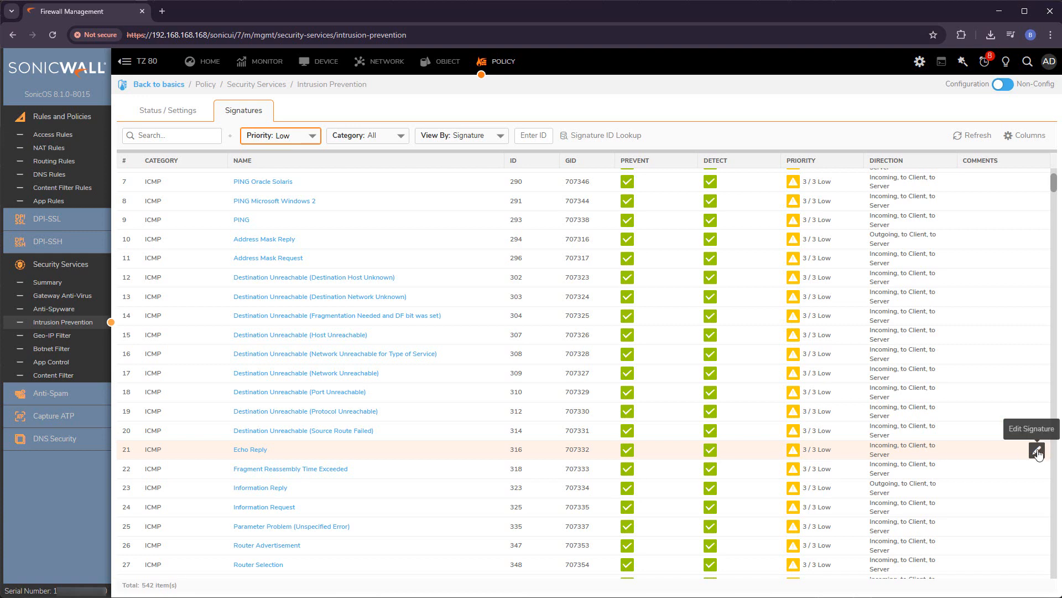
- Set Prevention to Disable for the ICMP Echo Reply signature, use category settings for its log redundancy filter, and save
left_click(1040, 454)
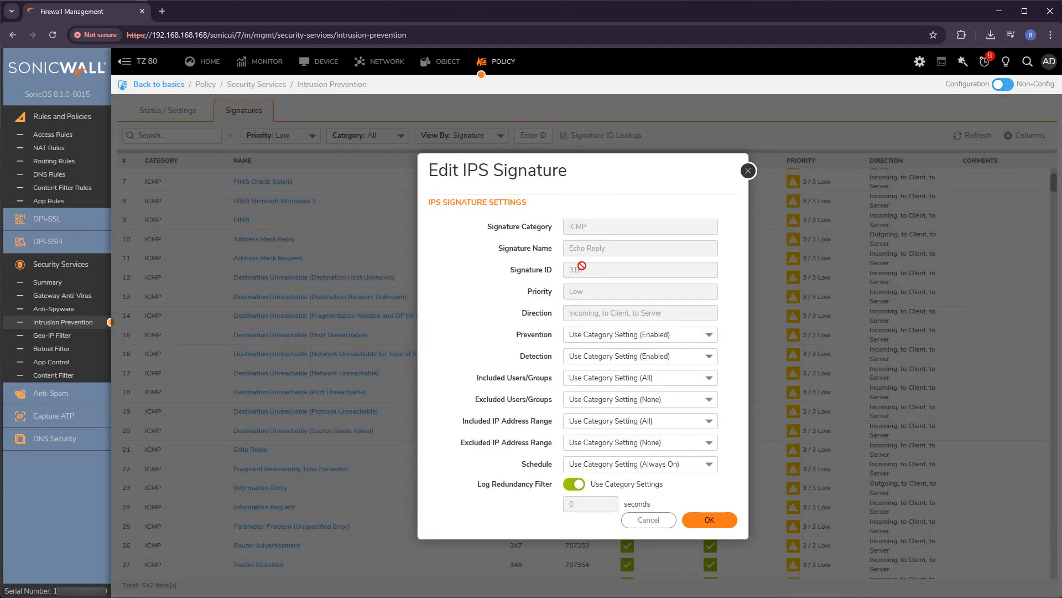
left_click_drag(513, 269, 564, 267)
left_click(555, 293)
left_click_drag(514, 335, 553, 335)
left_click(545, 337)
left_click_drag(515, 336, 628, 334)
left_click(628, 335)
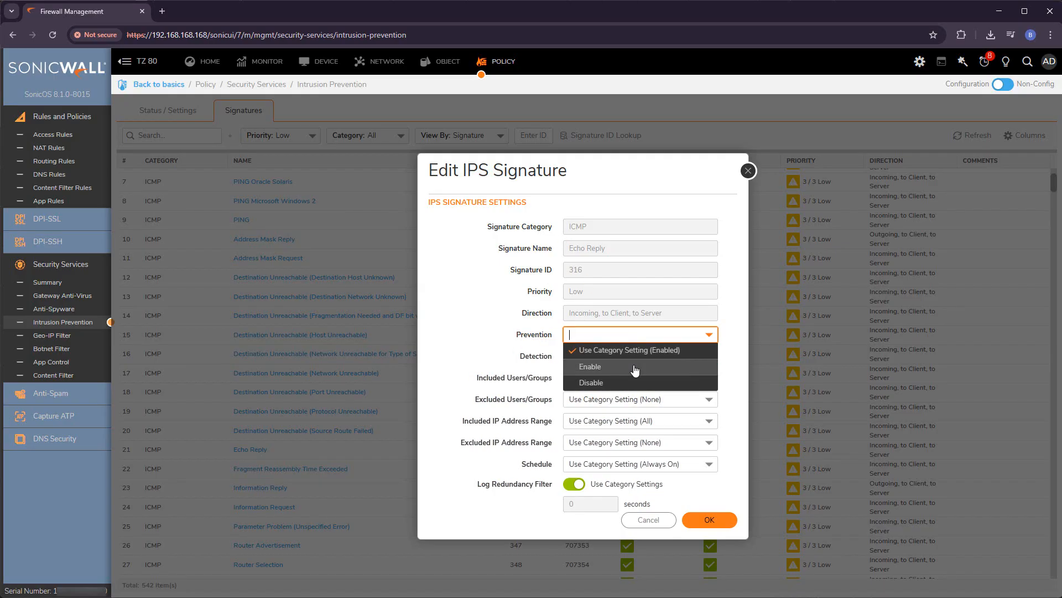
left_click(623, 382)
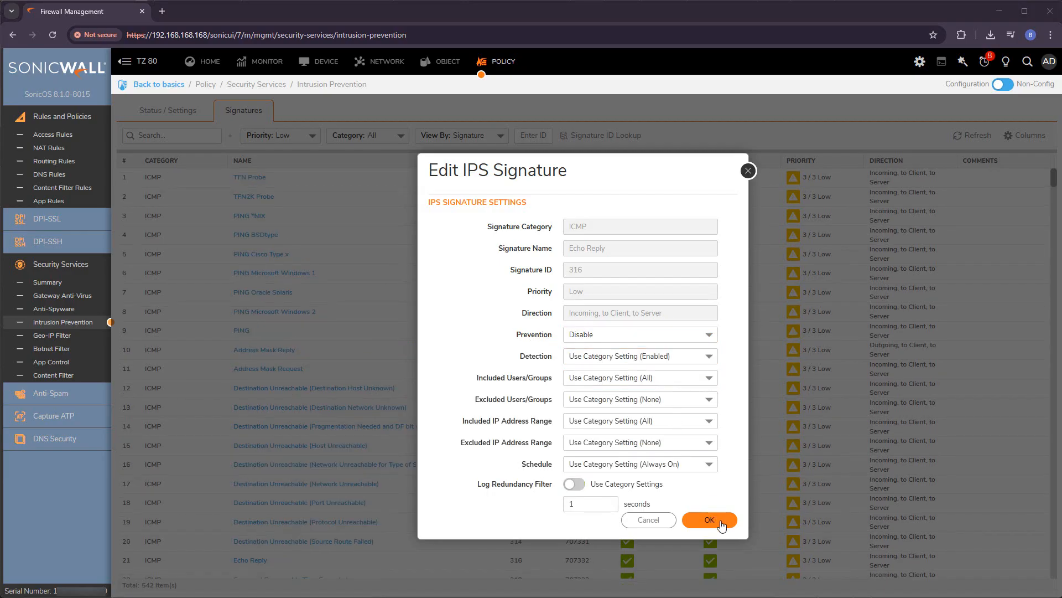
left_click(571, 485)
left_click(733, 526)
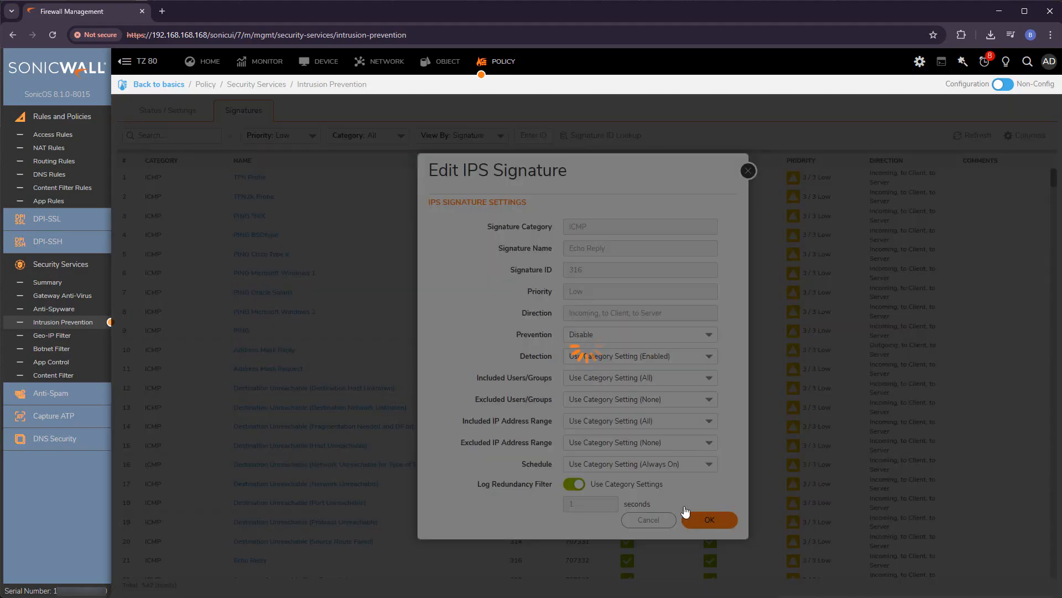
- Check the running ping in the Command Prompt and review the IPS alerts in the firewall's System Logs
key("alt+Tab")
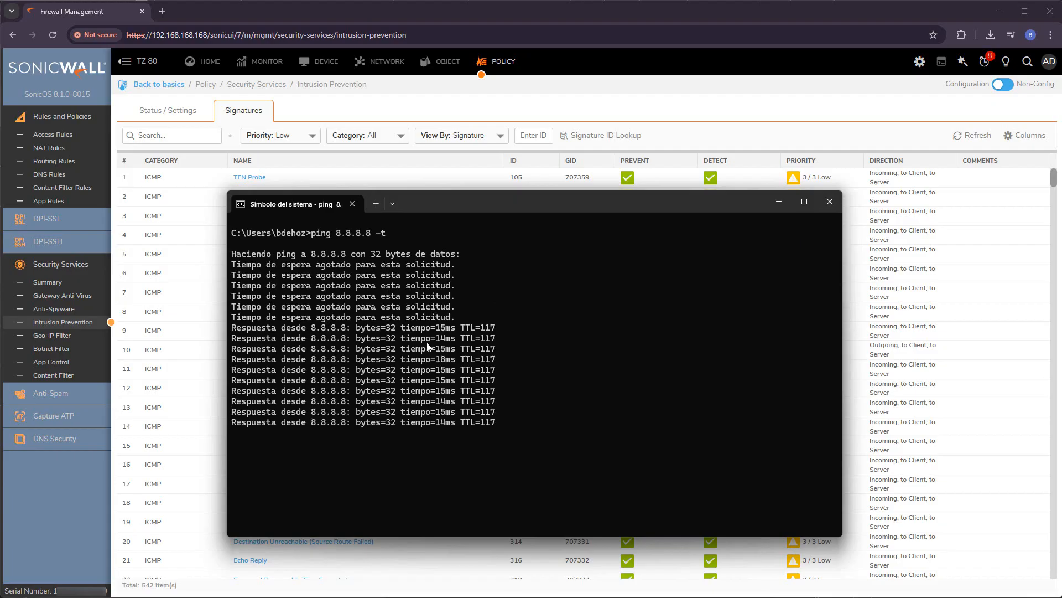
left_click(266, 65)
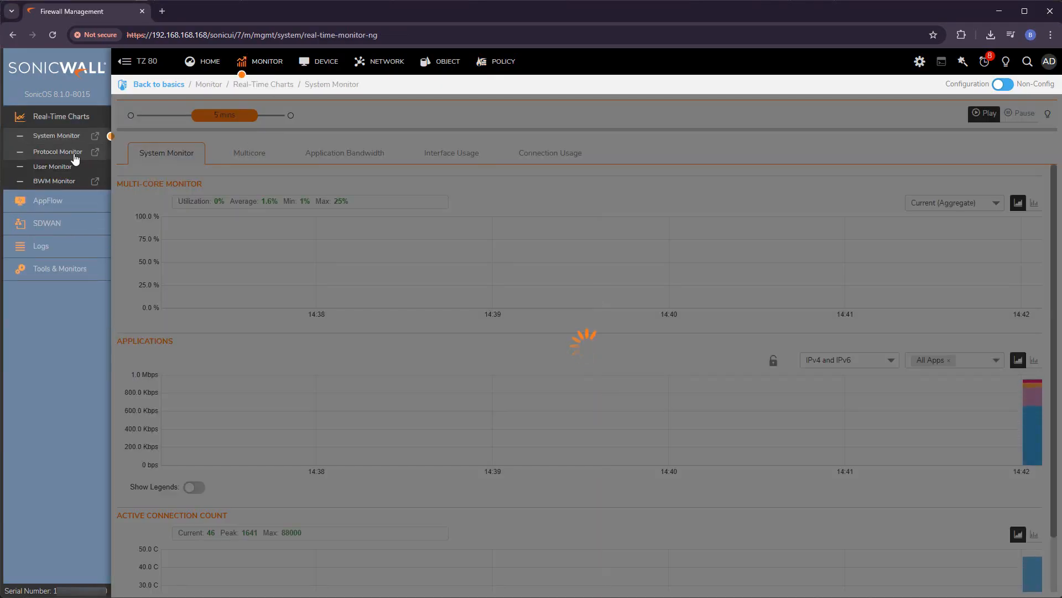
left_click(57, 249)
left_click(52, 264)
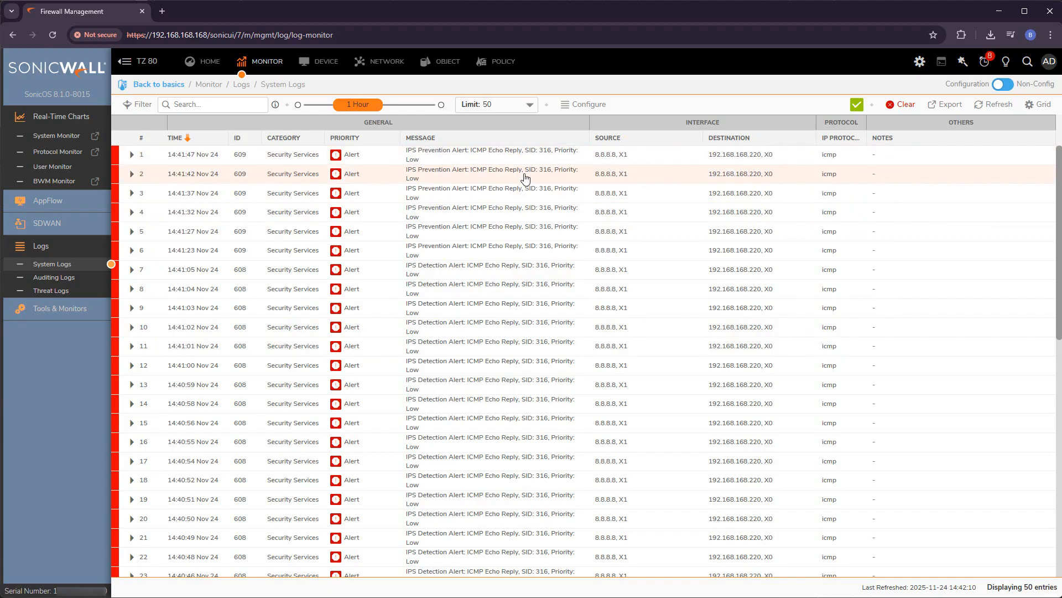
- Return to the Intrusion Prevention settings, turn off Prevent All and Detect All for Low Priority Attacks, and save
left_click(506, 63)
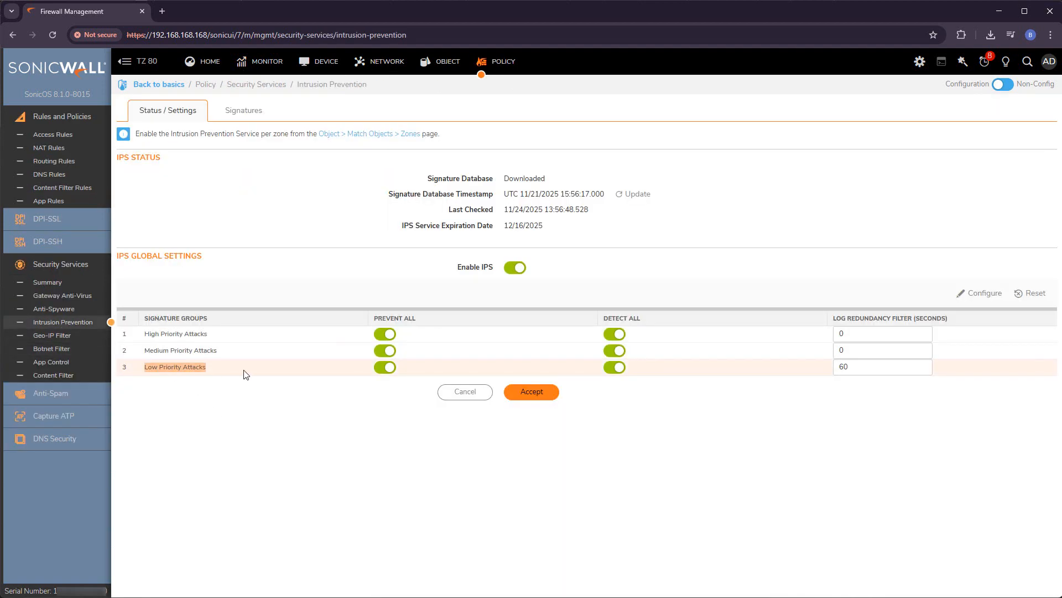
left_click(387, 368)
left_click(615, 367)
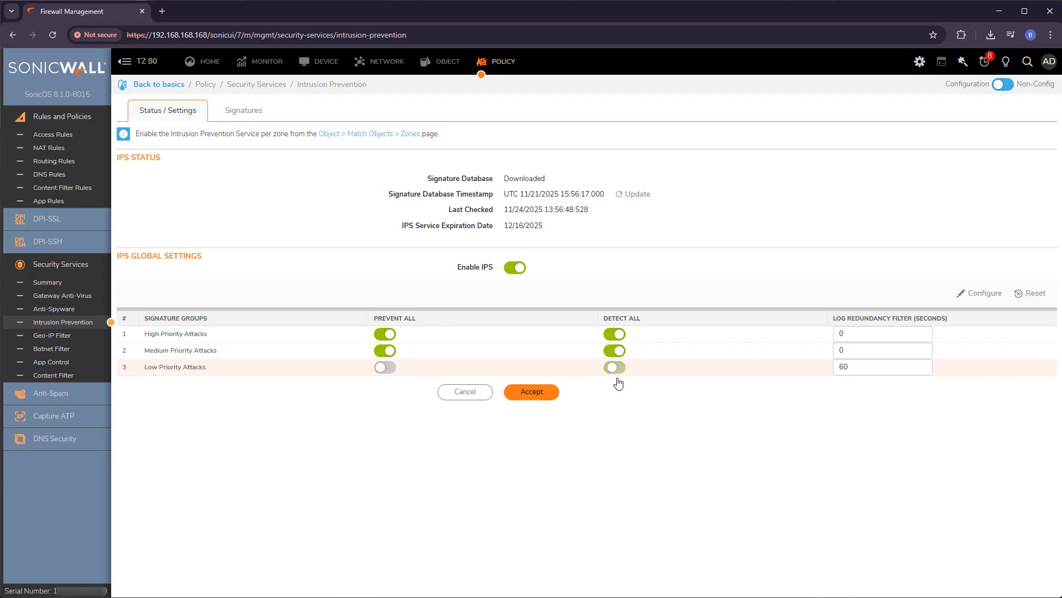
left_click(552, 398)
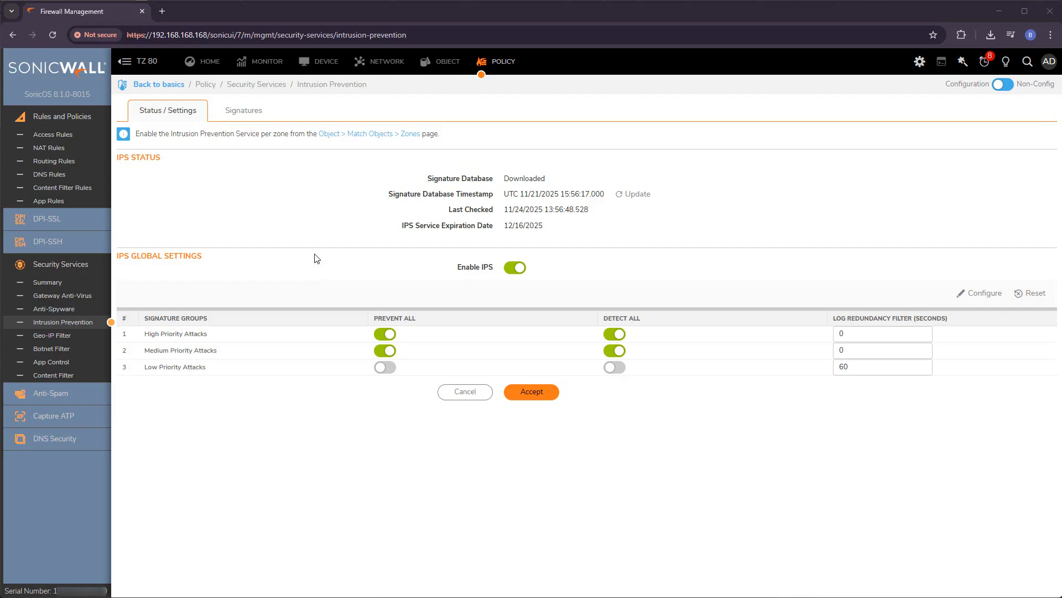
- Filter the IPS signatures to Low priority and look through the priority, category and view filter options
left_click(244, 112)
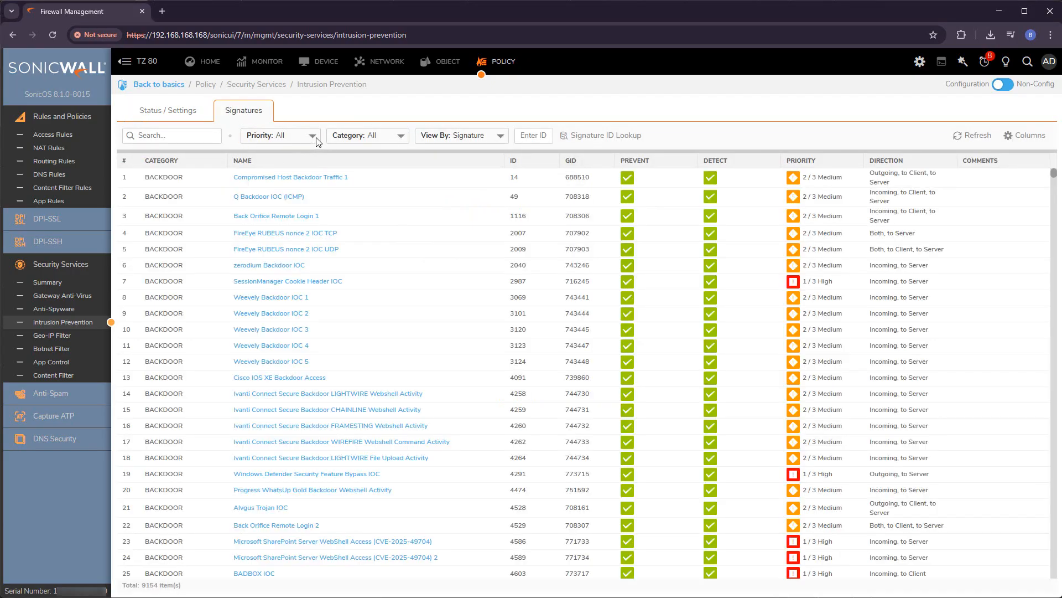
left_click(312, 140)
left_click(265, 168)
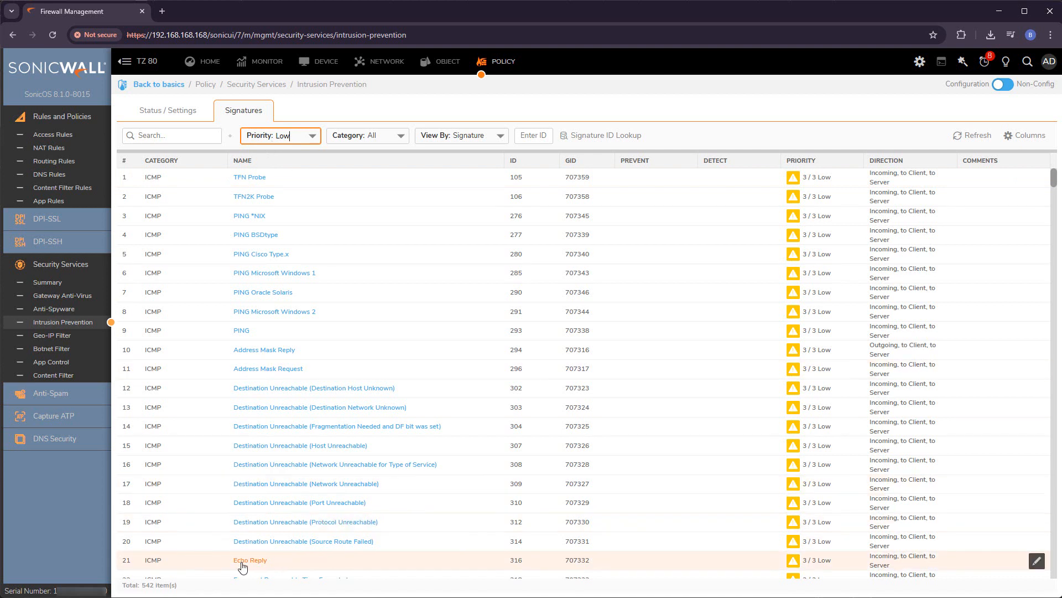
left_click(307, 138)
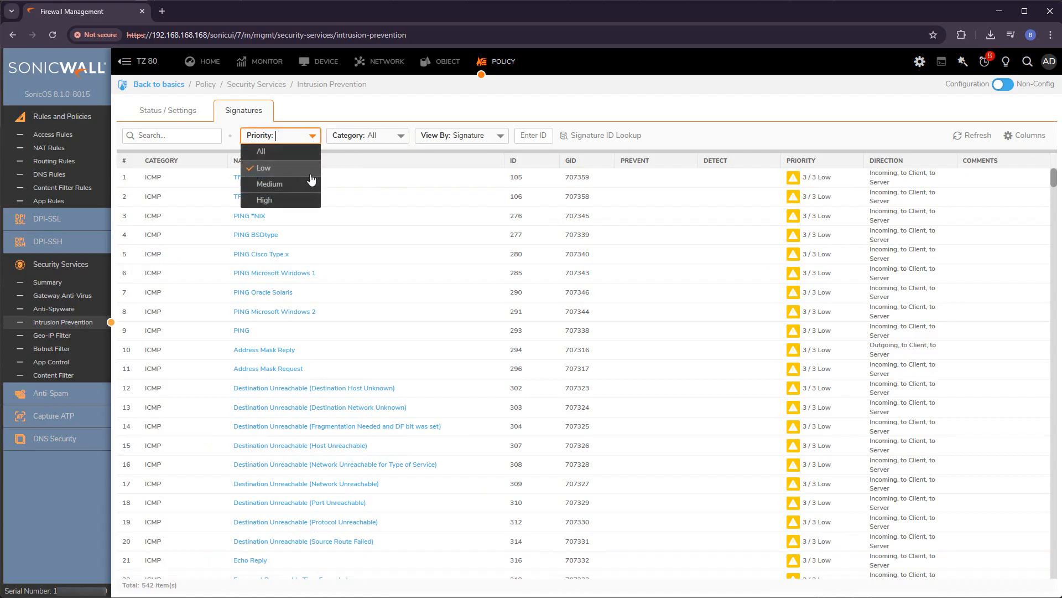
left_click(405, 136)
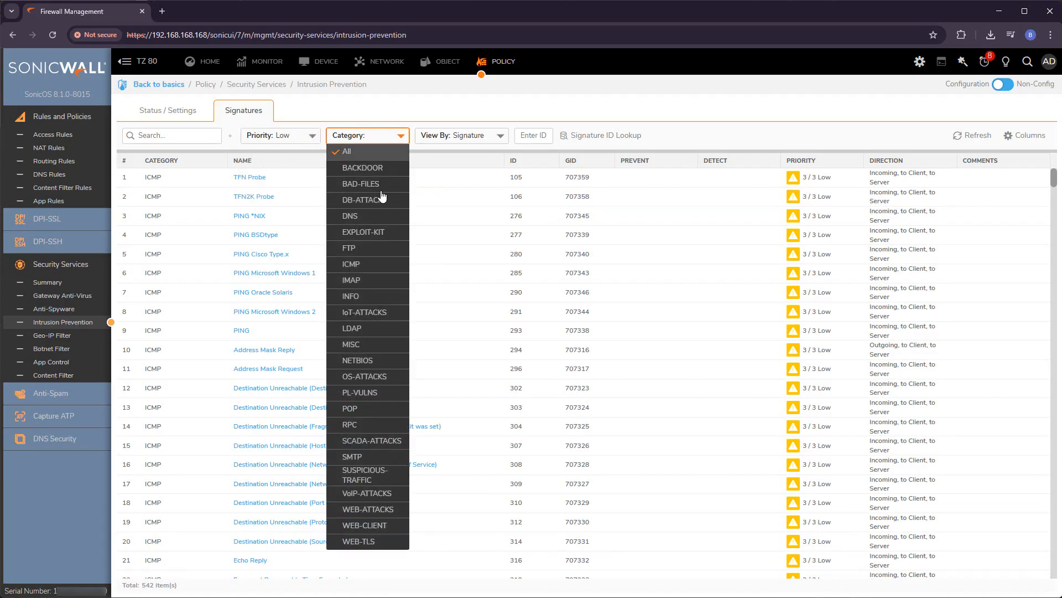
left_click(498, 138)
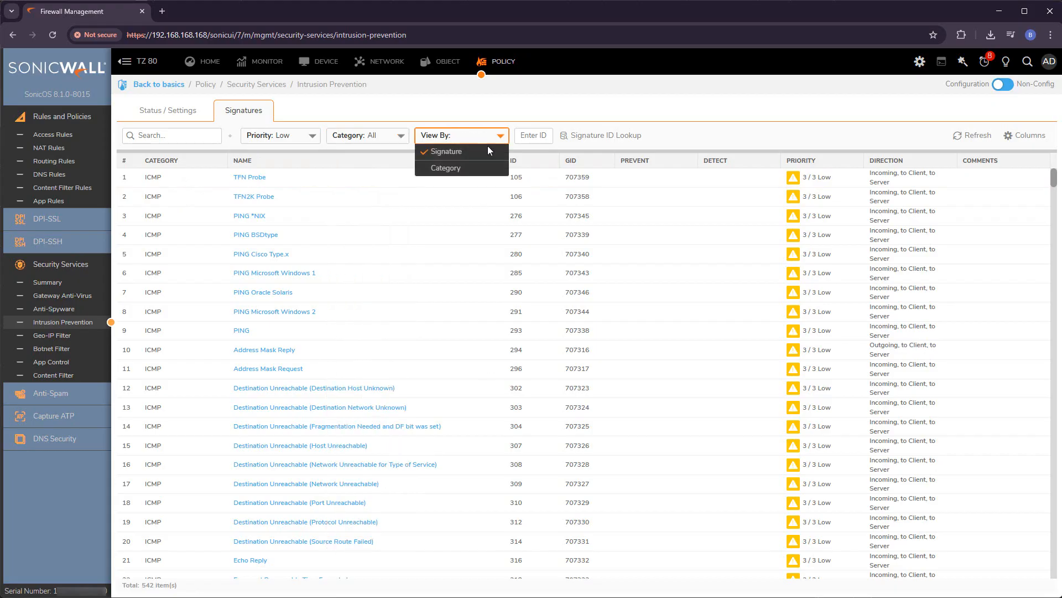
left_click(538, 133)
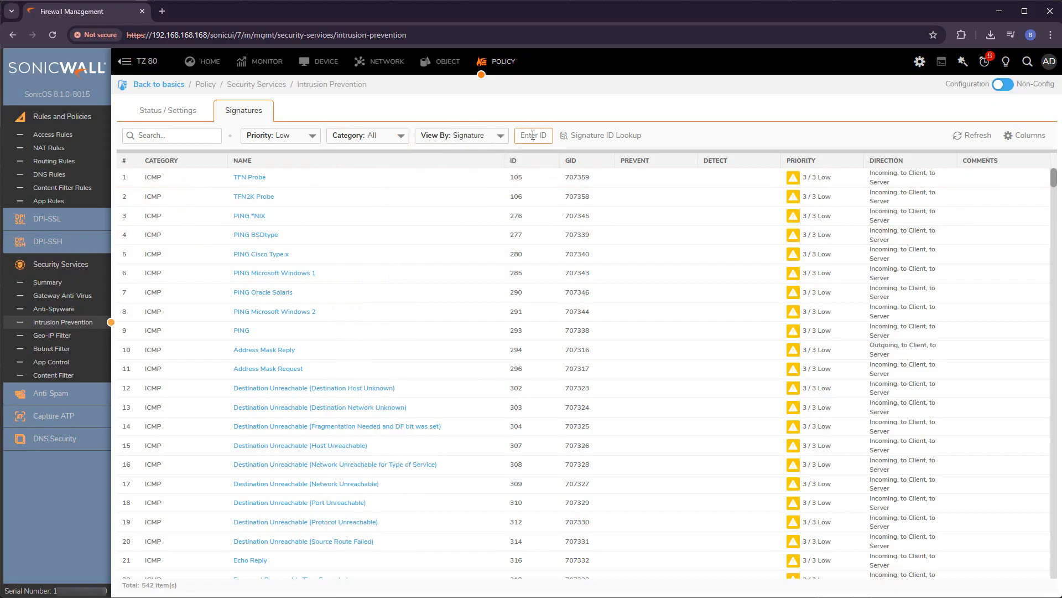
- Filter the IPS signatures to High priority and open the details of Zimbra Collaboration mboximport RCE IOC 3
left_click(313, 137)
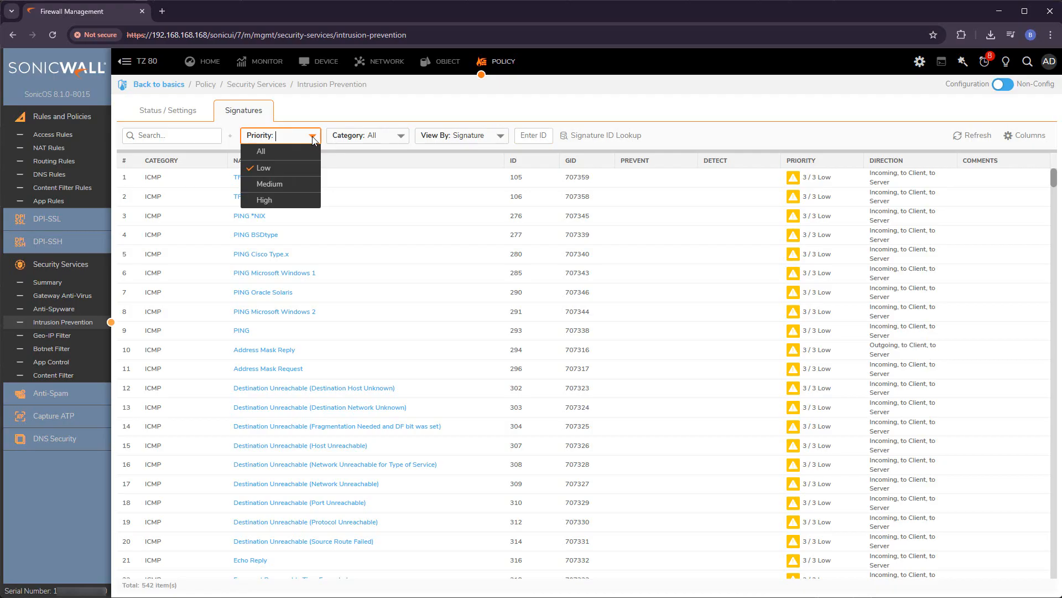
left_click(280, 202)
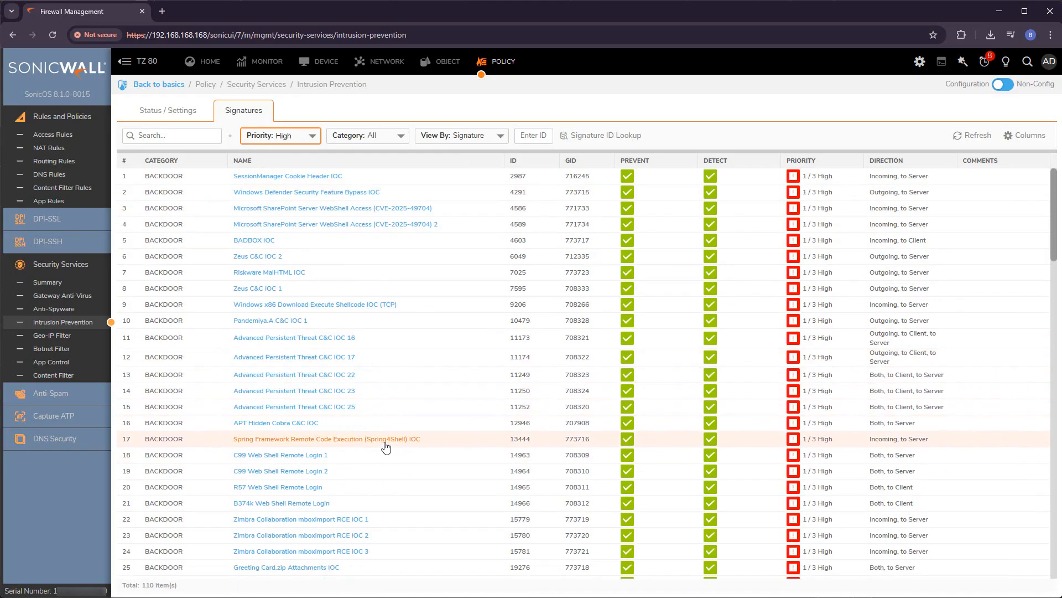
scroll(423, 458, "down", 4)
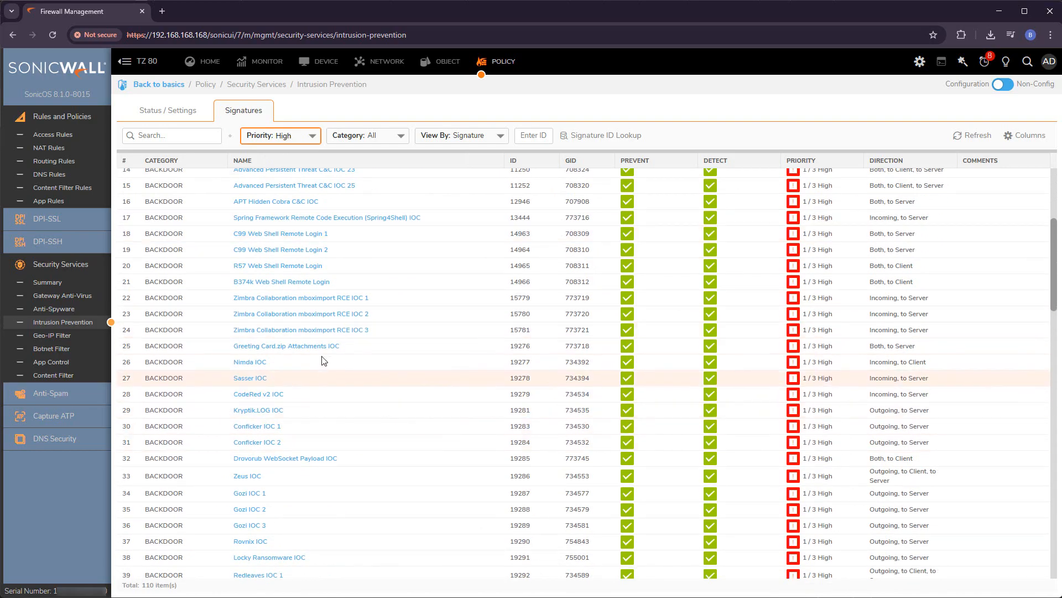
left_click(292, 332)
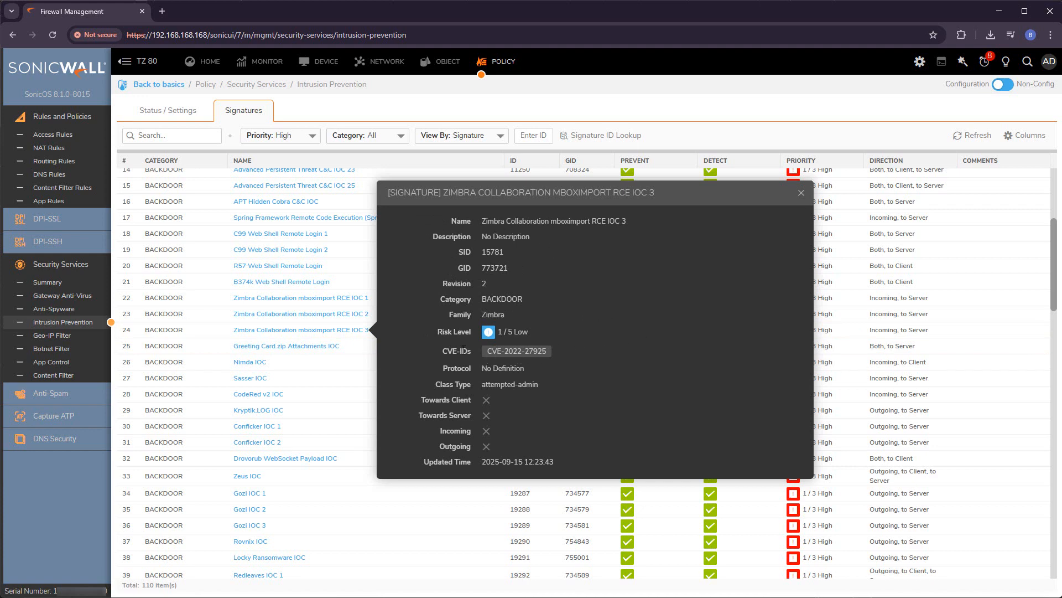
- Read the CVE-2022-27925 record linked from the Zimbra signature, and close both the record and the signature details
left_click(516, 354)
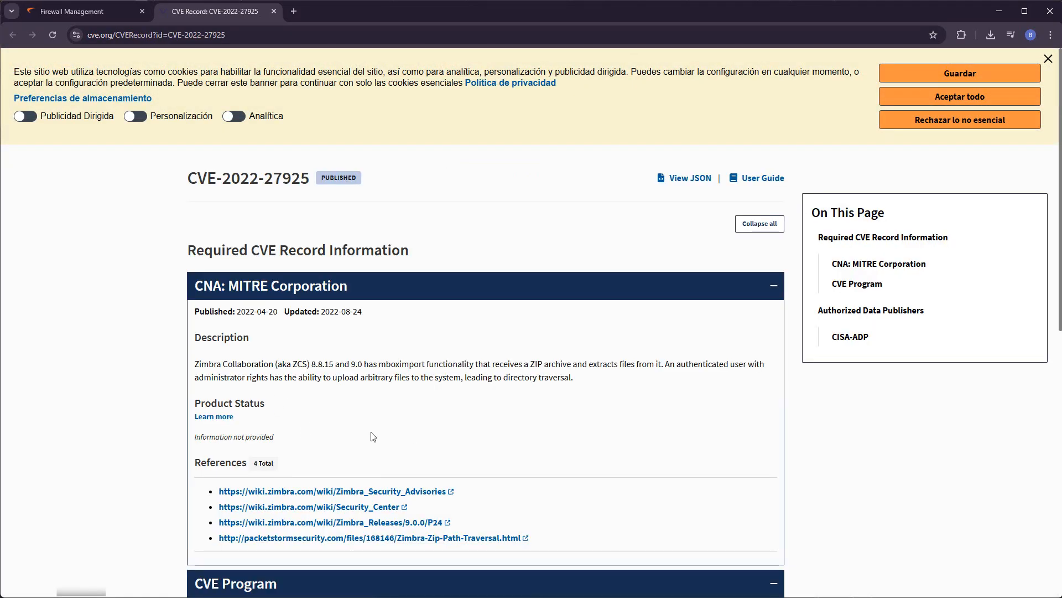
left_click_drag(362, 426, 204, 292)
left_click(417, 430)
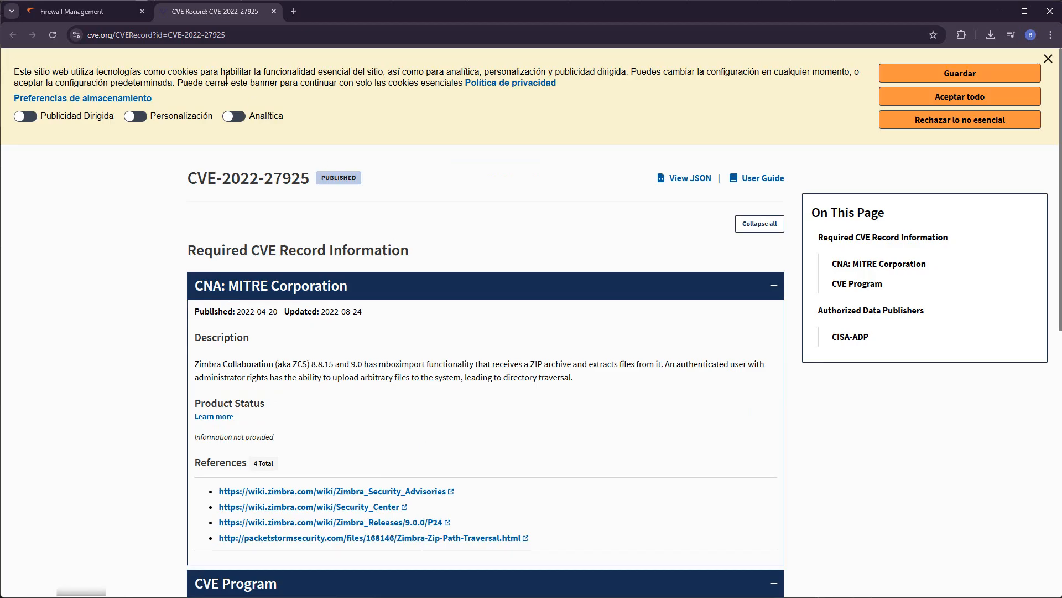
left_click(273, 11)
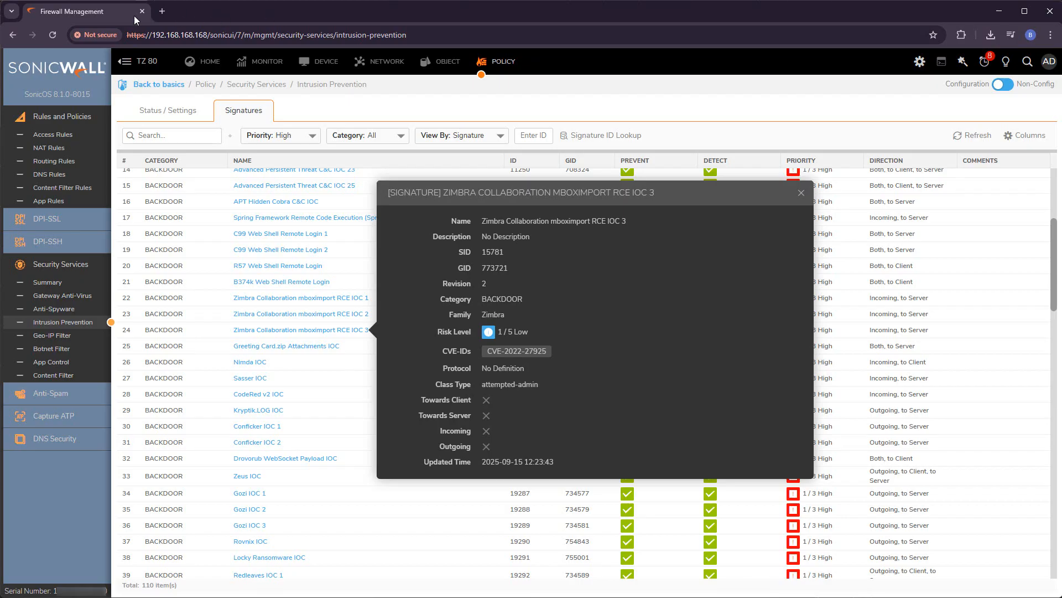
left_click(801, 194)
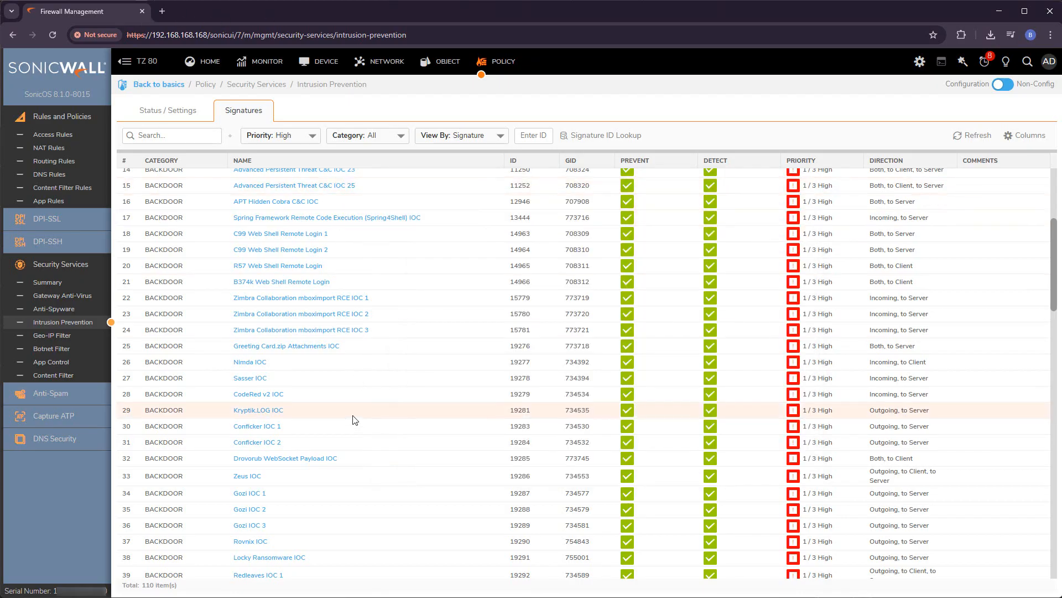
- Examine the Locky Ransomware IOC signature's details, particularly its class type, and close them
scroll(355, 420, "down", 2)
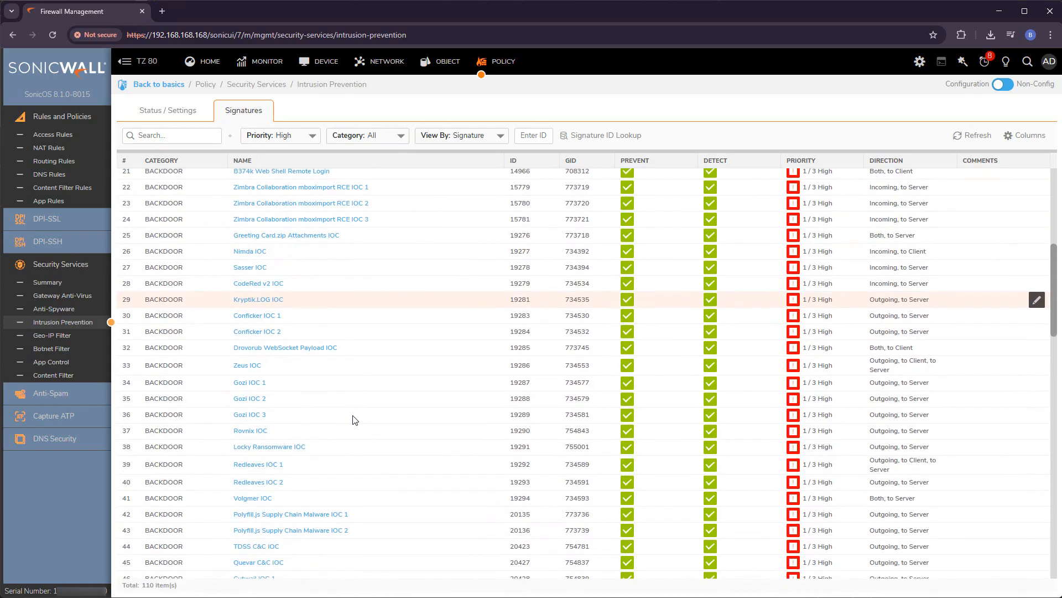
left_click(279, 447)
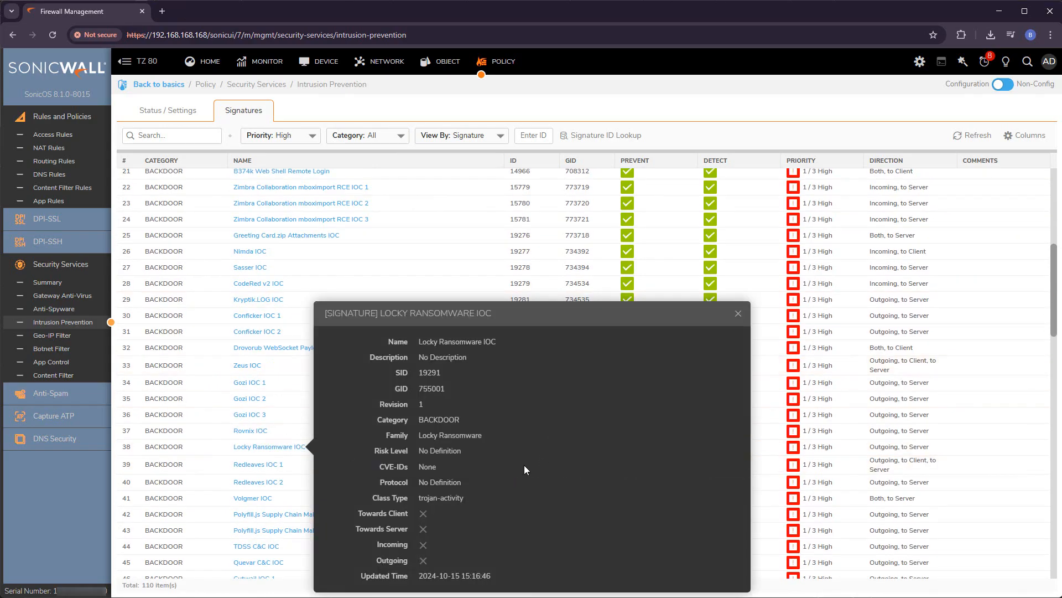
left_click_drag(410, 386, 367, 501)
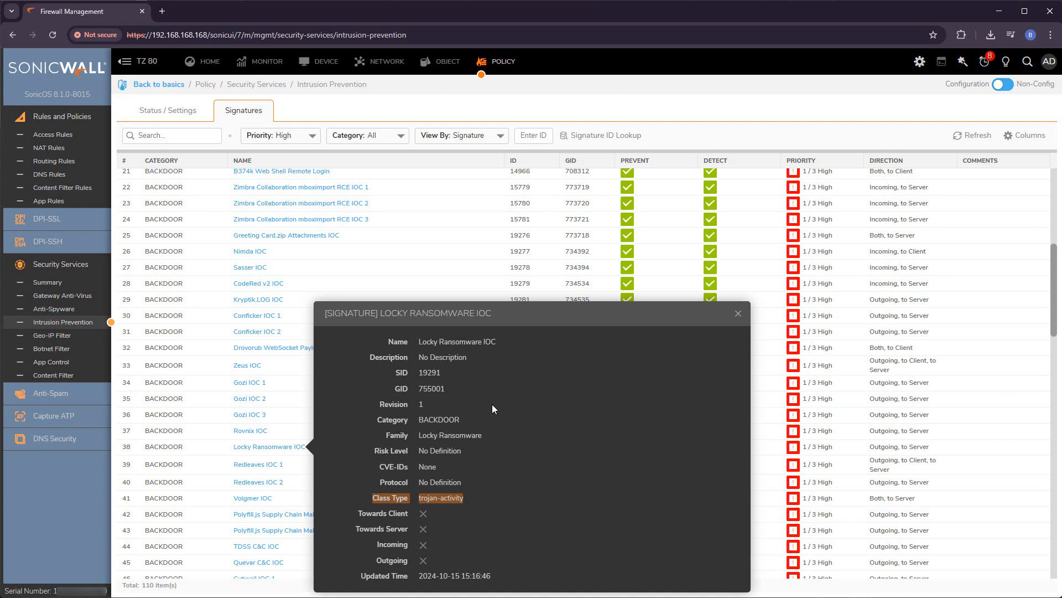
left_click(738, 313)
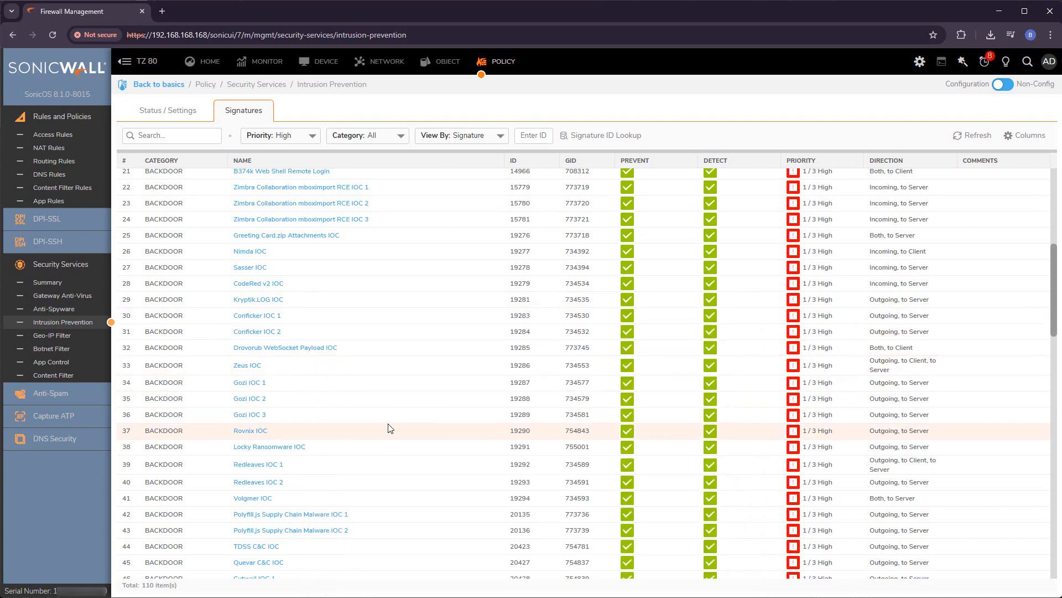
- Open the details of the Windows DNS Server Remote Code Execution (CVE-2020-1350) 3 signature and examine its risk level
scroll(390, 428, "down", 2)
scroll(390, 428, "down", 2)
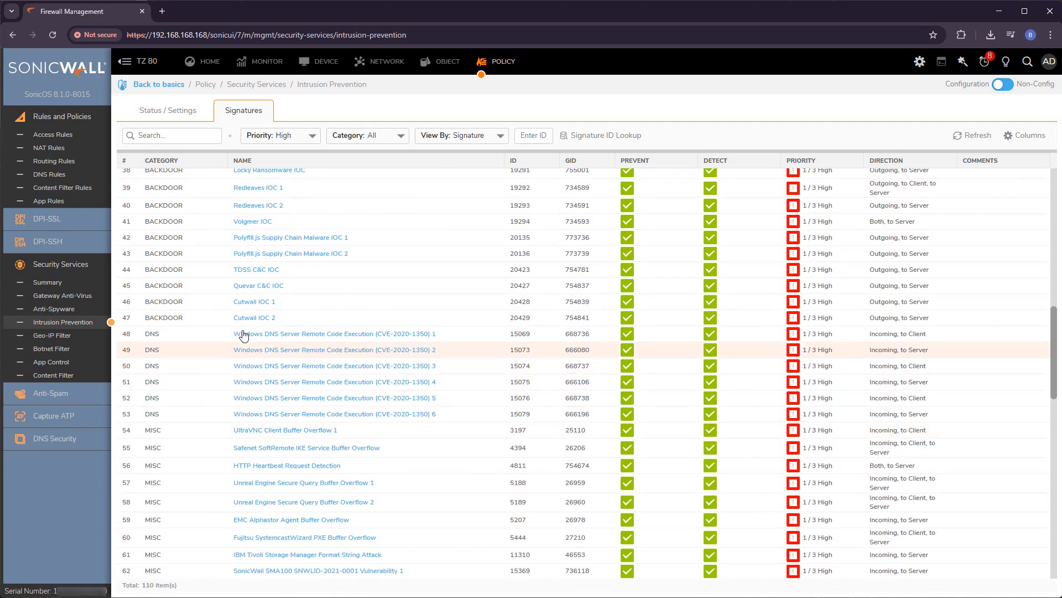
left_click(294, 368)
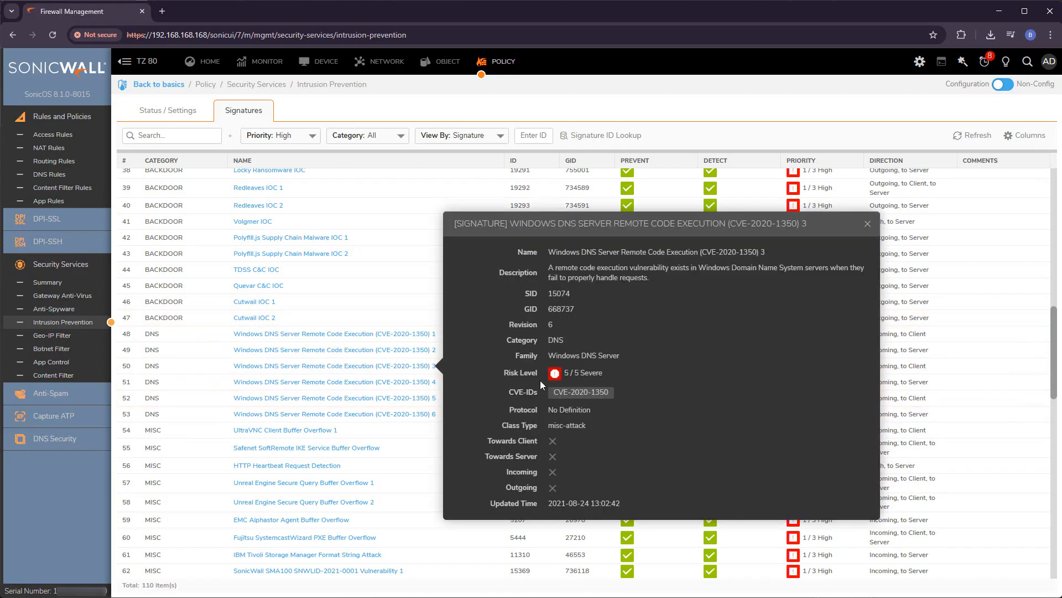
left_click_drag(499, 375, 608, 371)
left_click(621, 371)
- Read the affected Windows Server versions in the linked CVE-2020-1350 record, and close the record and the signature details
left_click(579, 394)
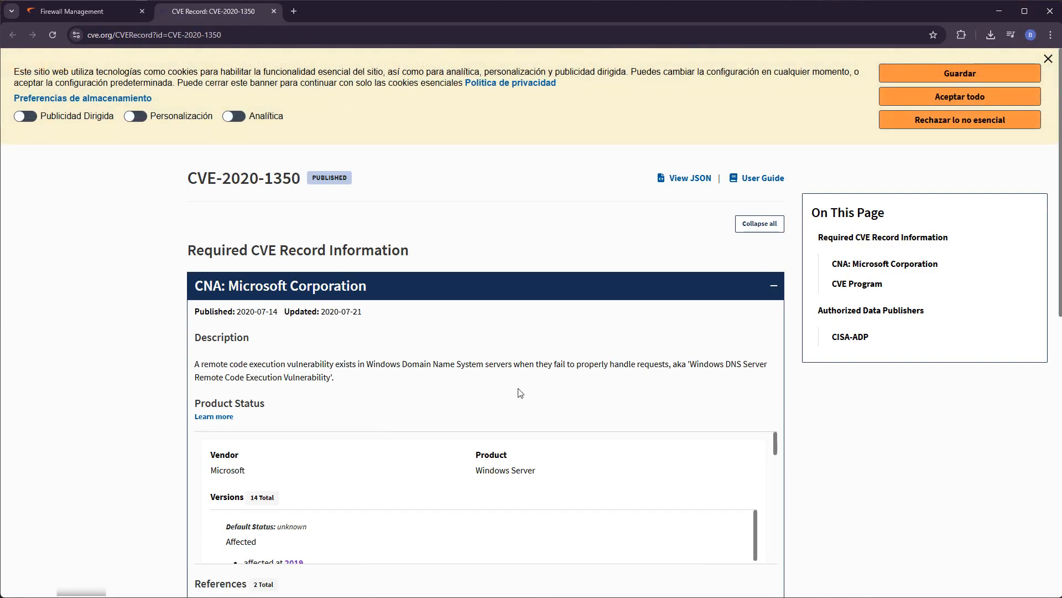
scroll(520, 393, "down", 4)
scroll(493, 296, "down", 5)
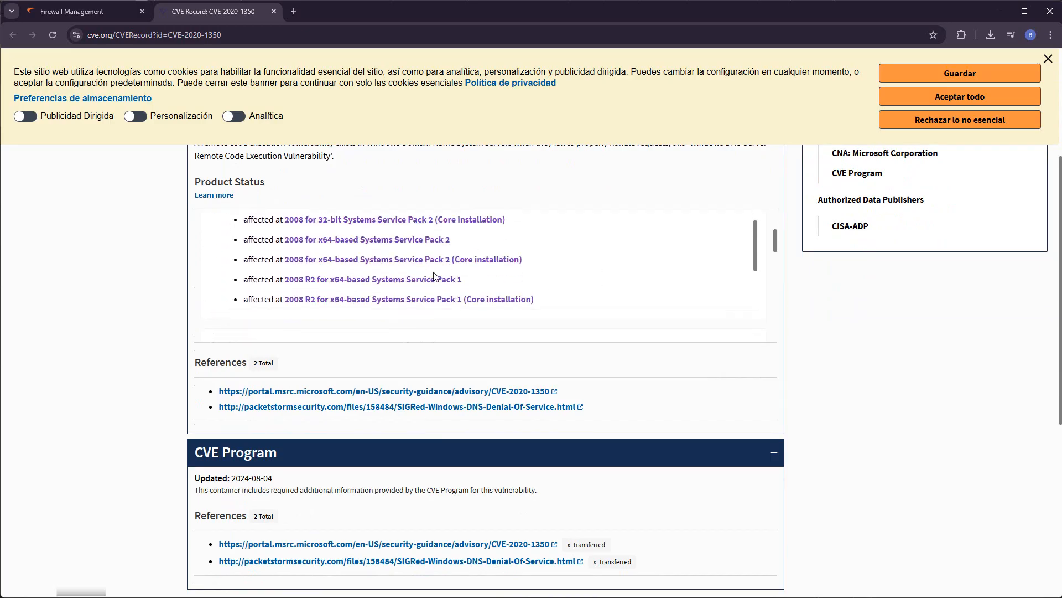
scroll(332, 276, "up", 2)
scroll(269, 247, "up", 2)
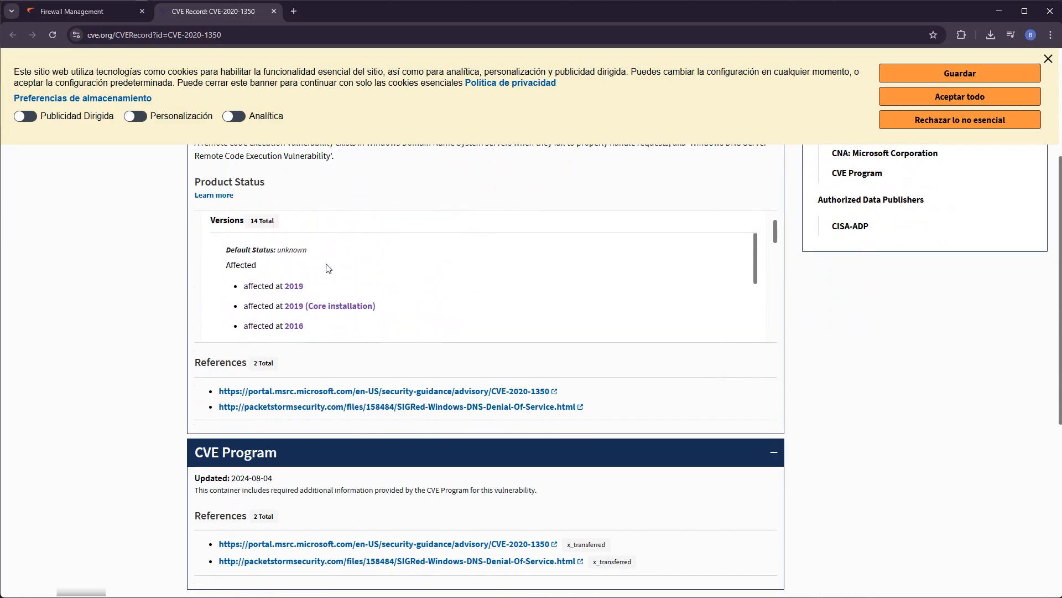
scroll(526, 282, "down", 5)
scroll(519, 271, "down", 1)
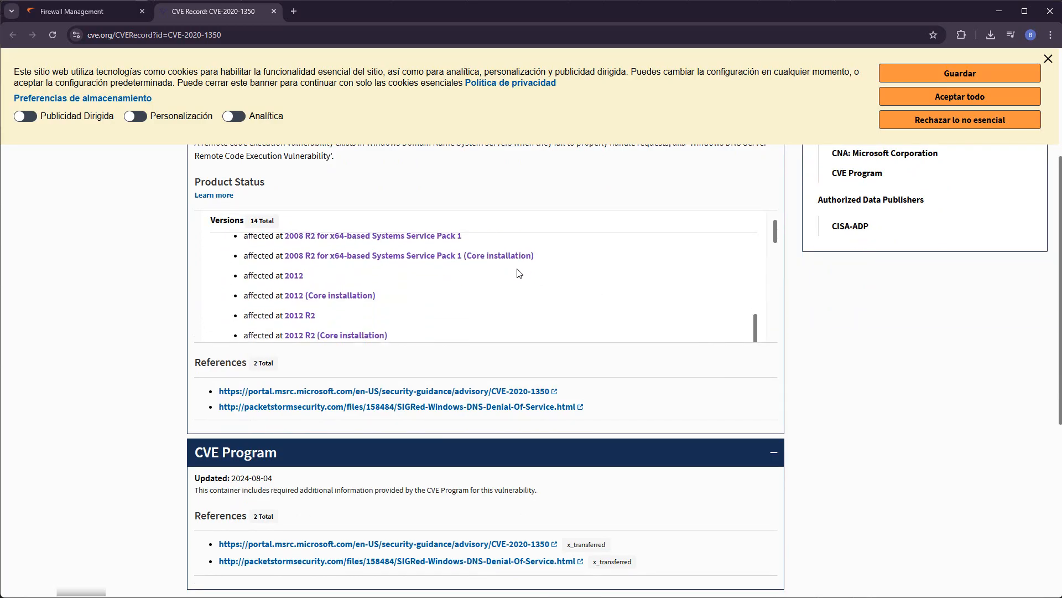
left_click(273, 11)
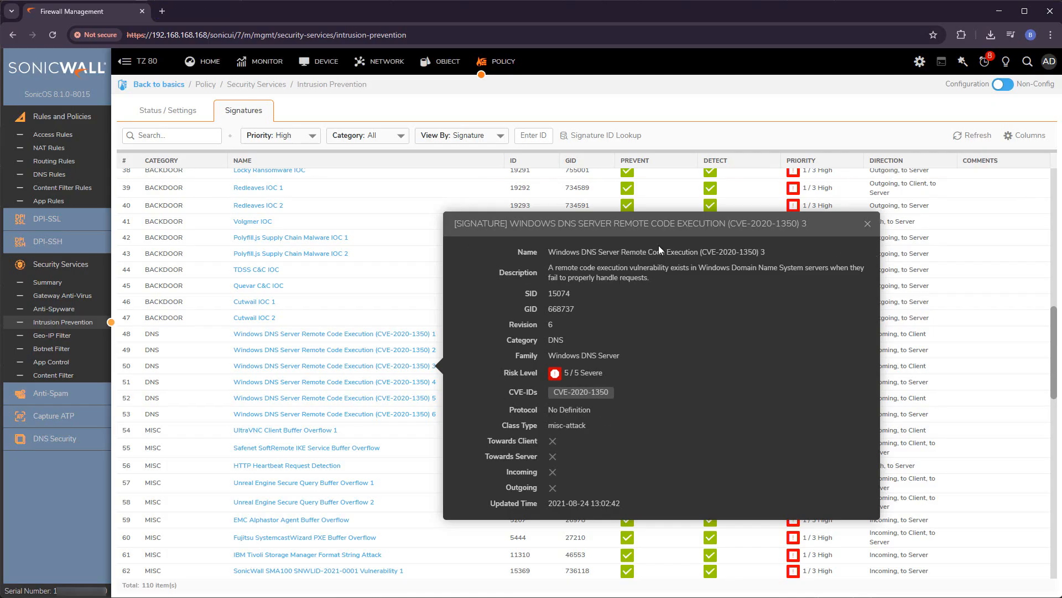
left_click_drag(610, 254, 706, 254)
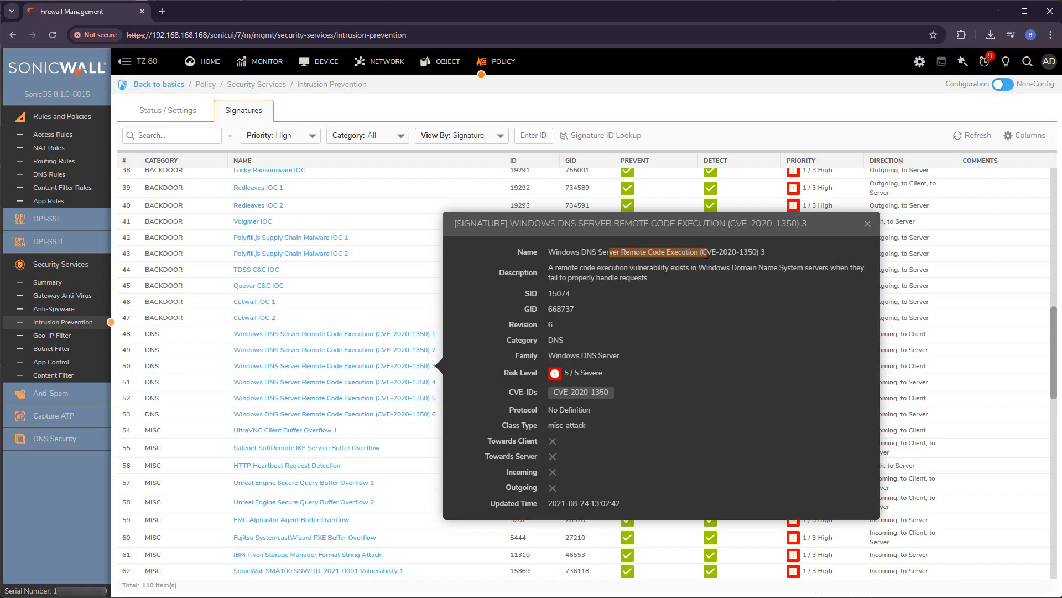
left_click(743, 347)
left_click(867, 224)
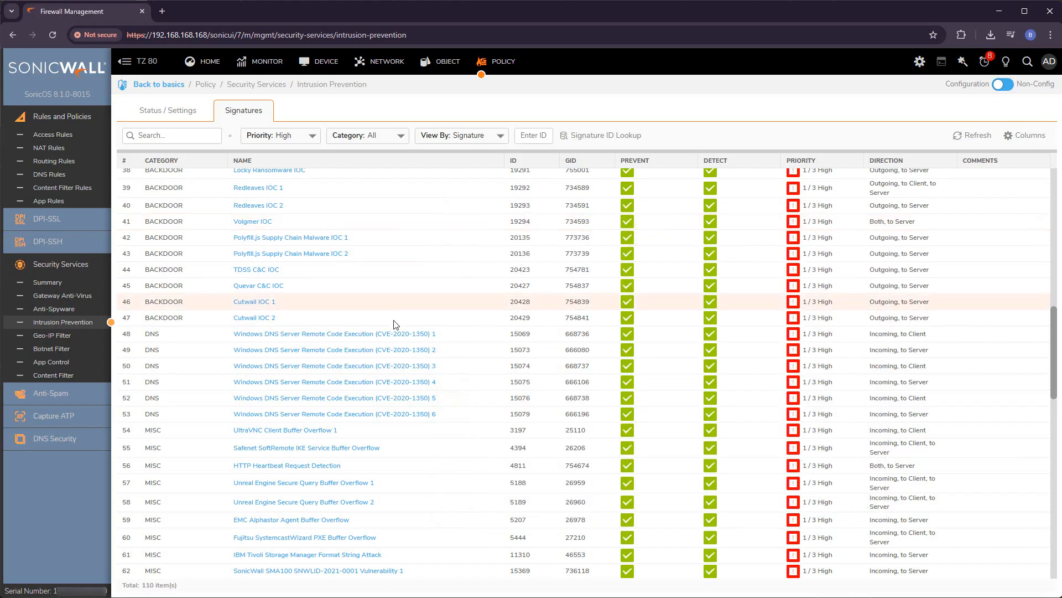
- In the Geo-IP Filter settings, enable blocking connections to/from the selected countries for All Connections, and save
left_click(51, 335)
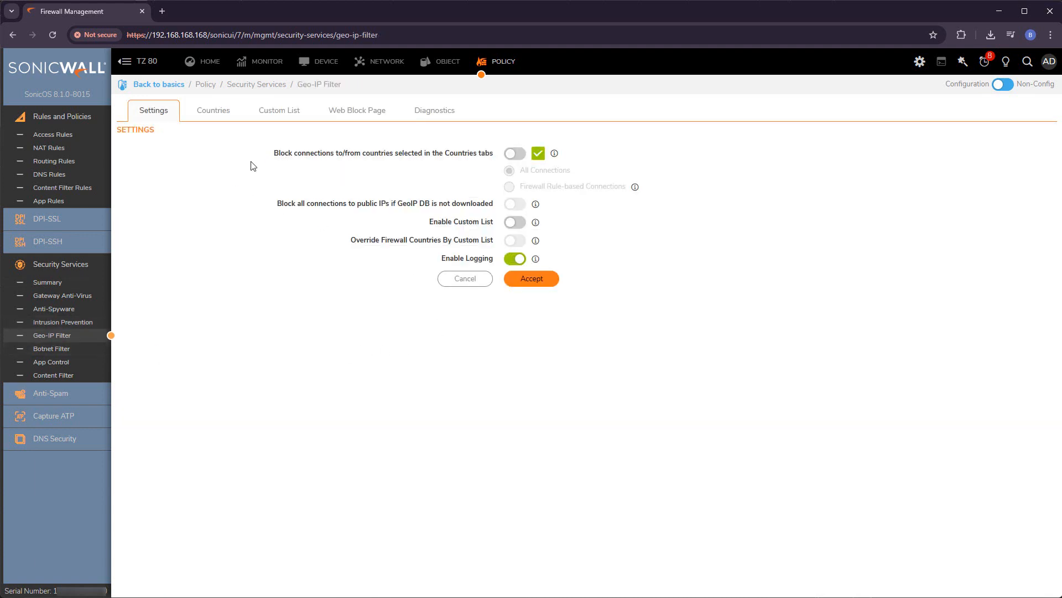
left_click(510, 154)
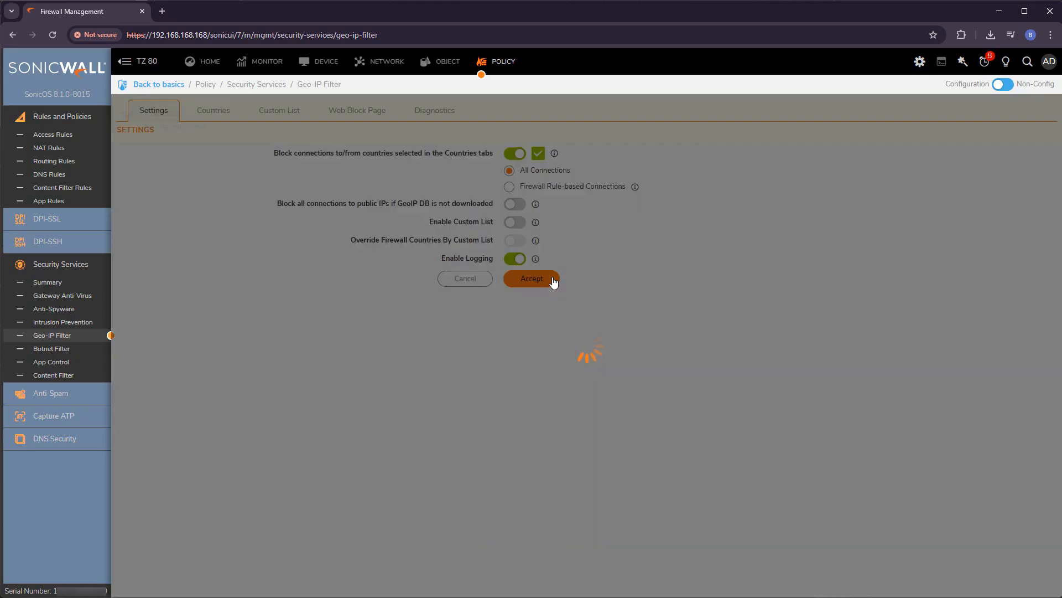
left_click(553, 281)
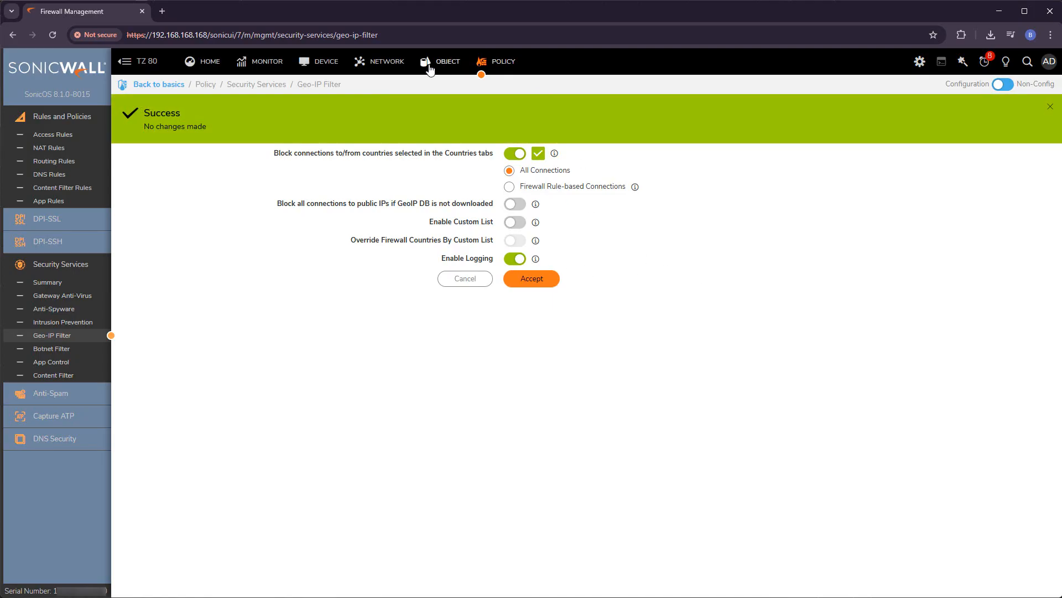
- Try enabling the Geo-IP Filter in Custom mode in a new access rule's security profiles, and discard the rule
left_click(25, 138)
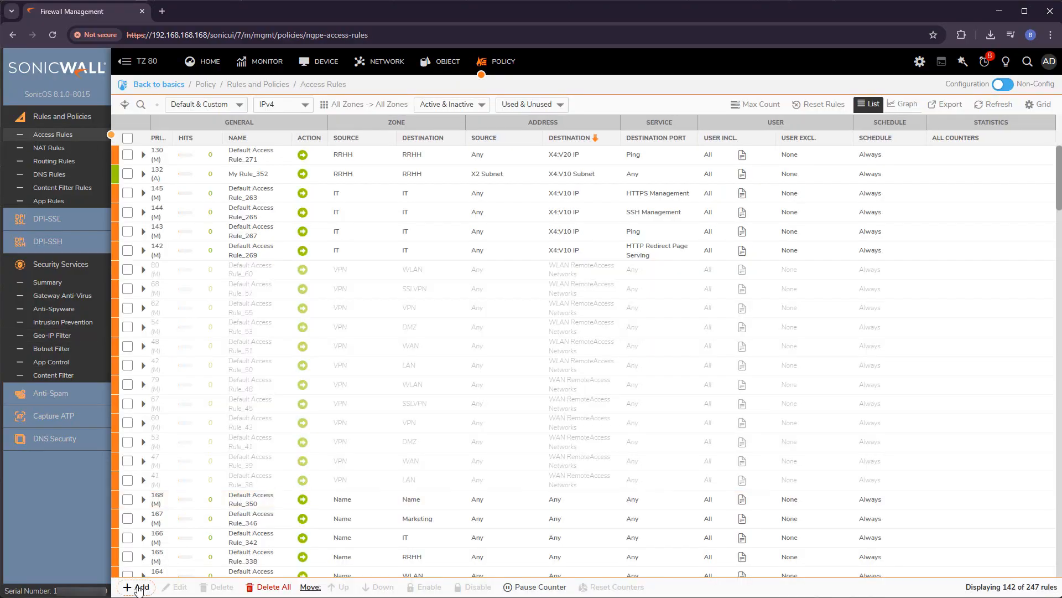
left_click(136, 587)
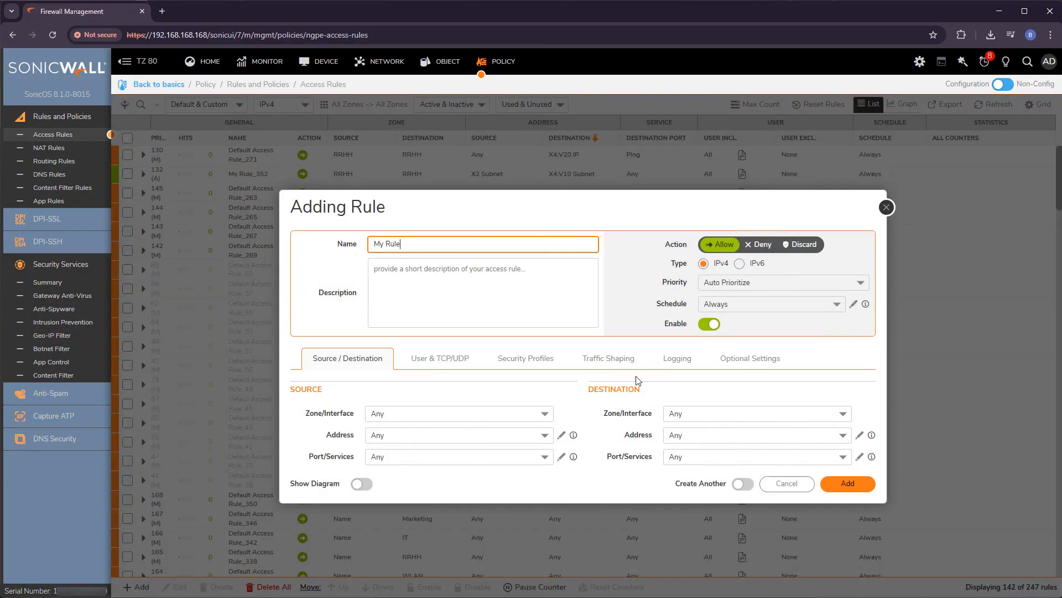
left_click(534, 361)
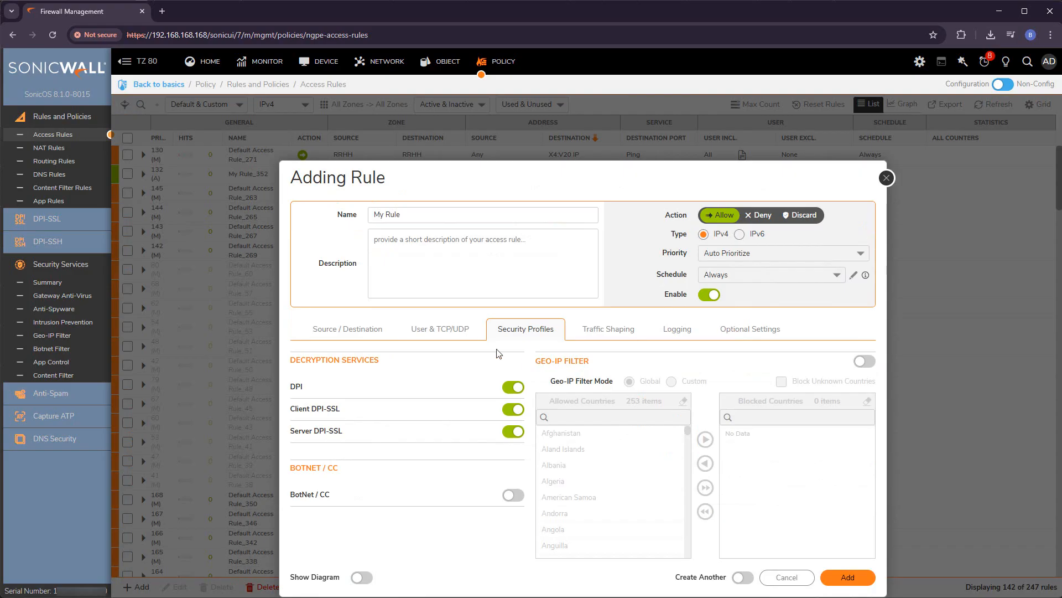
left_click(863, 362)
left_click(671, 381)
left_click_drag(551, 382, 629, 383)
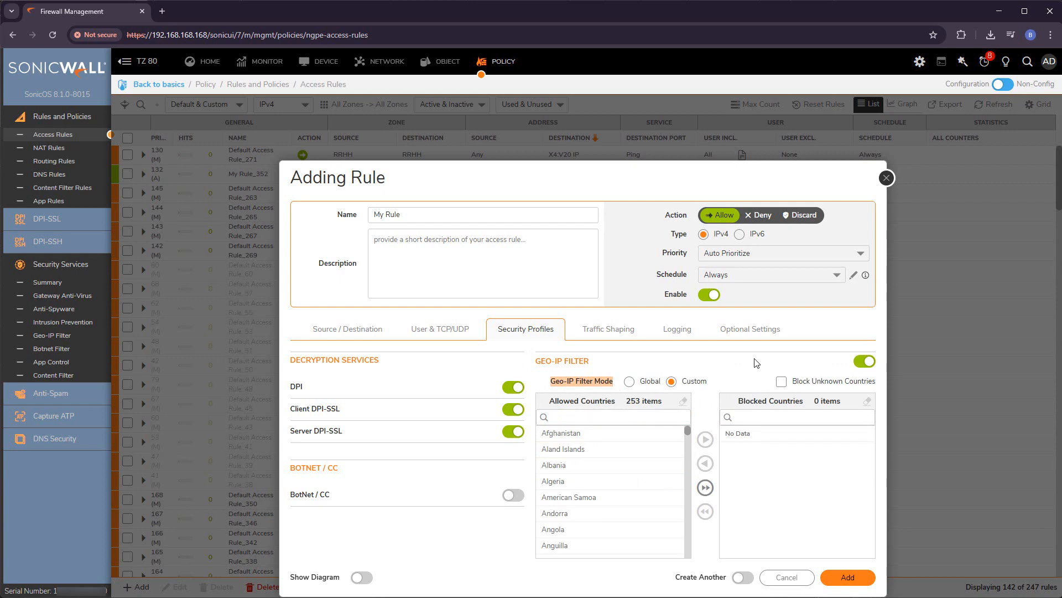
left_click(788, 579)
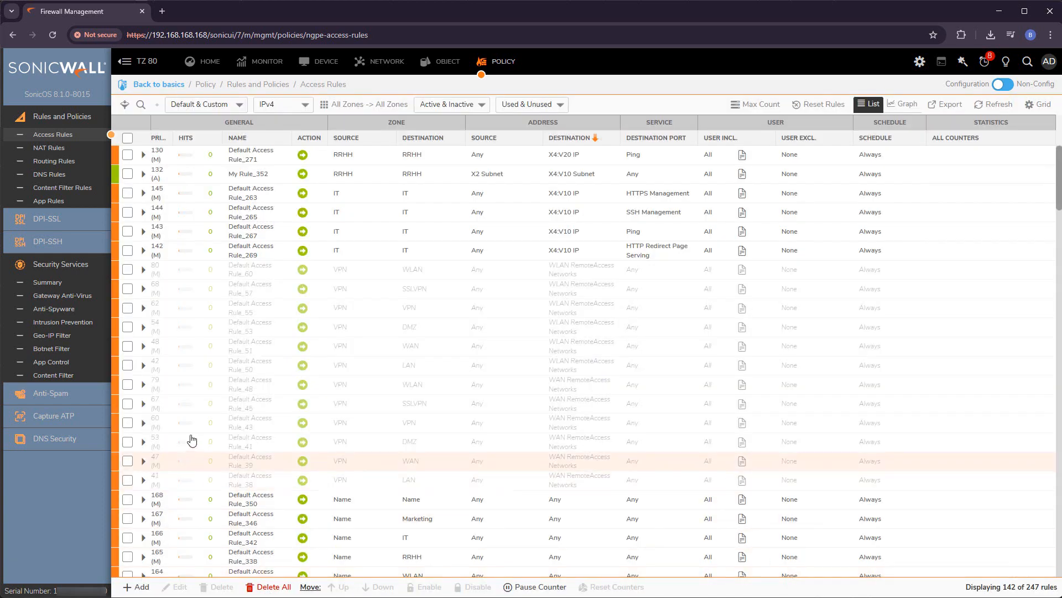
- Add Afghanistan to the Geo-IP Filter's Blocked Countries and try the Block all Unknown countries option, turning it off again
left_click(53, 335)
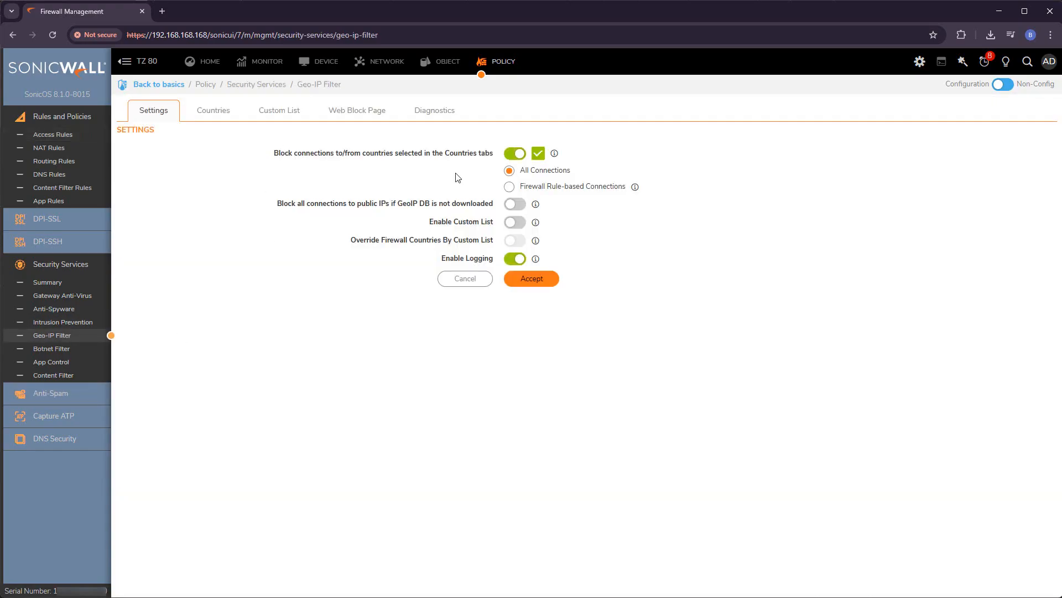
left_click(209, 111)
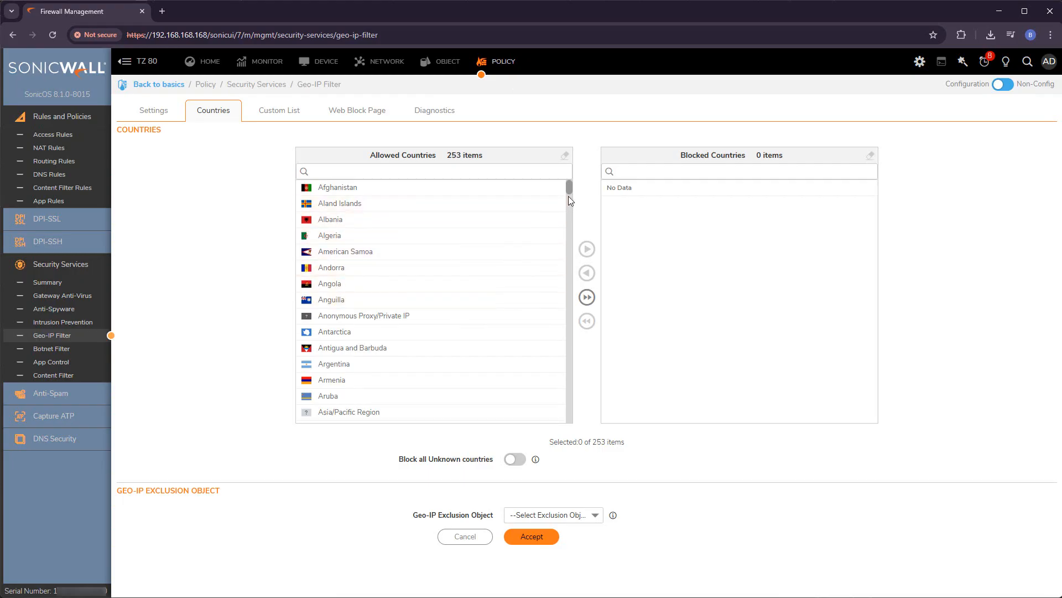
mouse_move(569, 194)
left_mouse_down()
mouse_move(568, 331)
mouse_move(575, 190)
left_mouse_up()
left_click(353, 189)
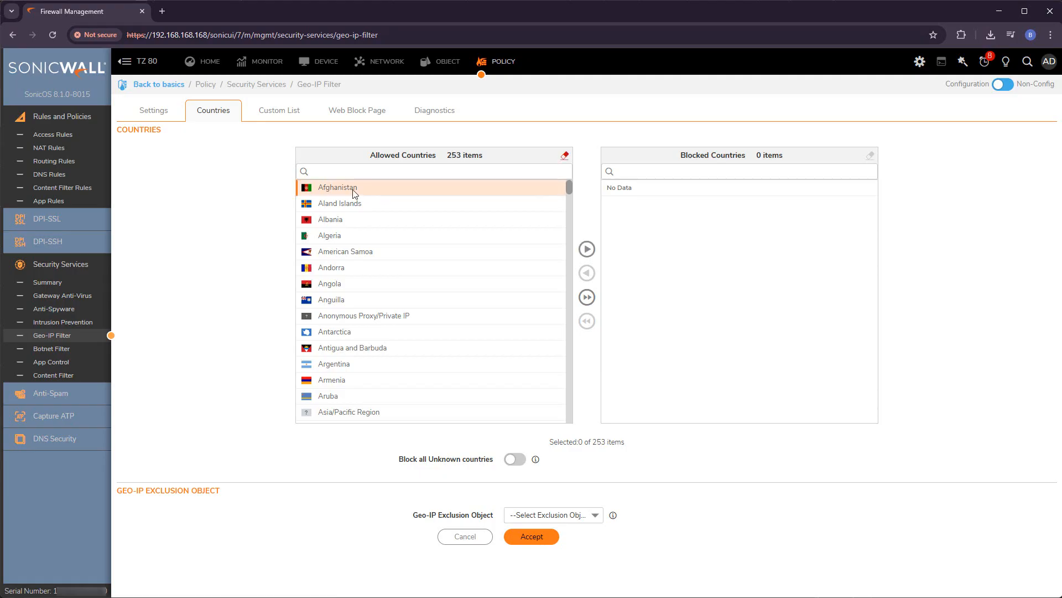
left_click(583, 254)
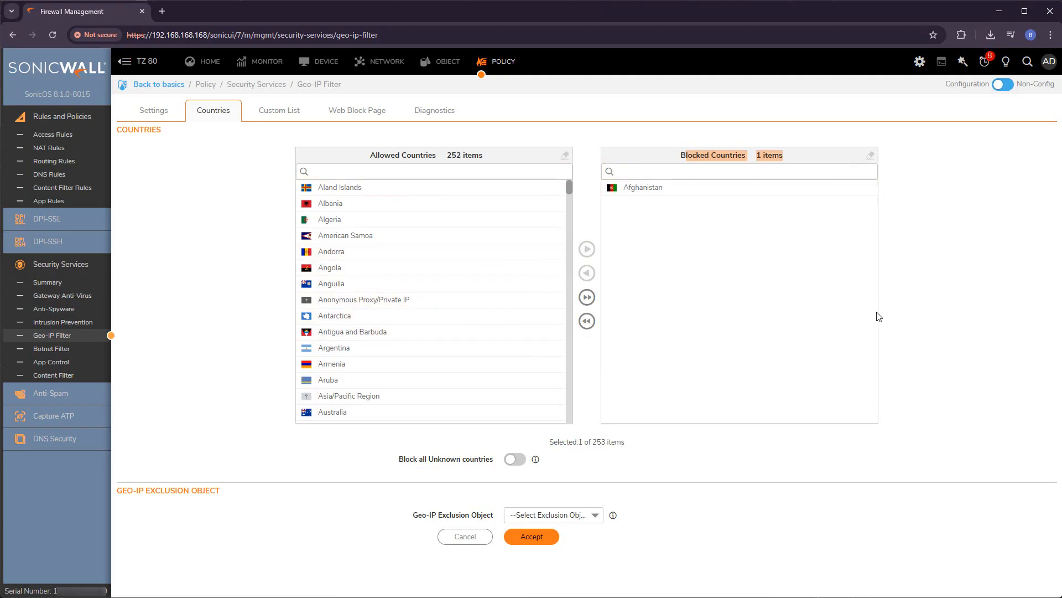
left_click(509, 465)
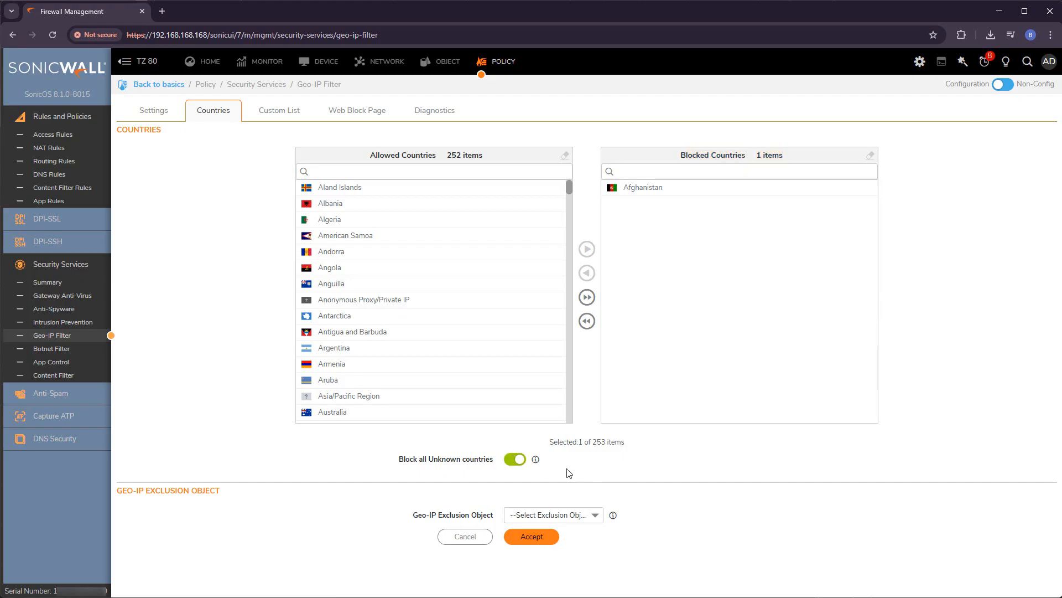
left_click(512, 462)
- Open a new address location in the Geo-IP Filter's Custom List, view its IP address and country choices, and cancel it
left_click(266, 120)
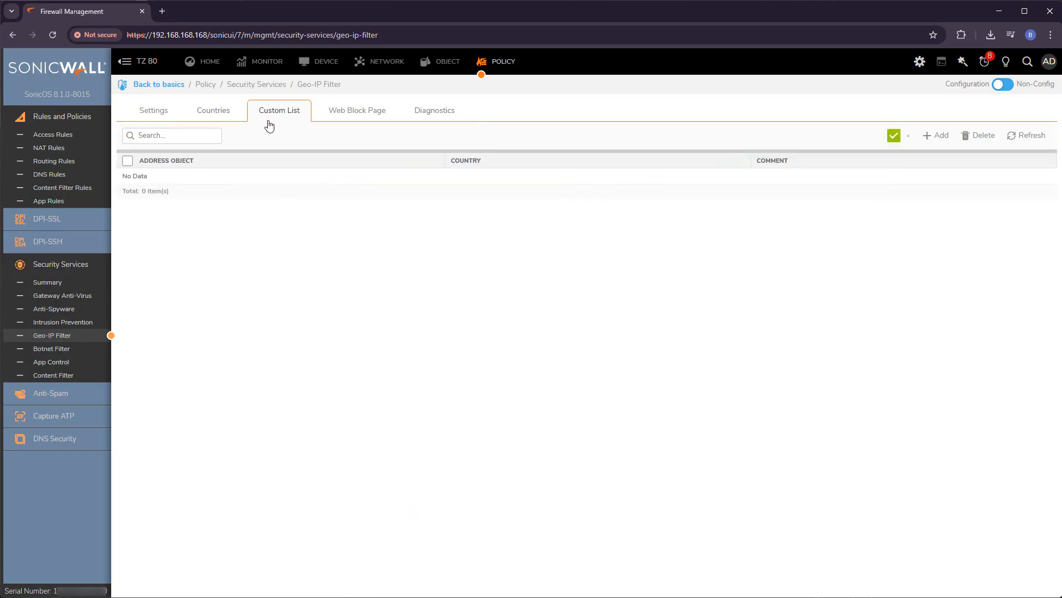
left_click(939, 136)
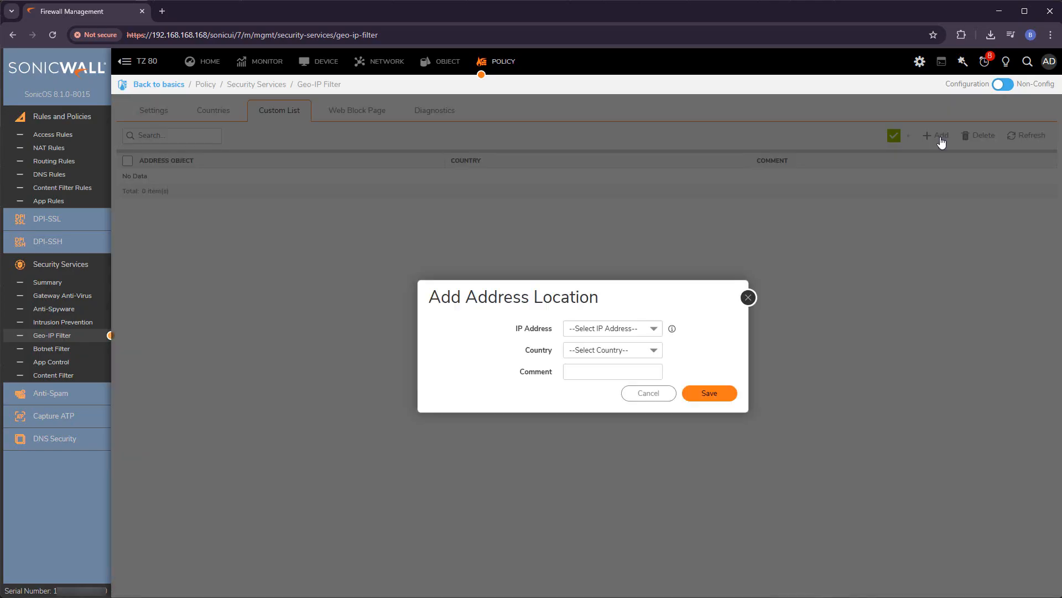
left_click(590, 330)
left_click(509, 380)
left_click(637, 350)
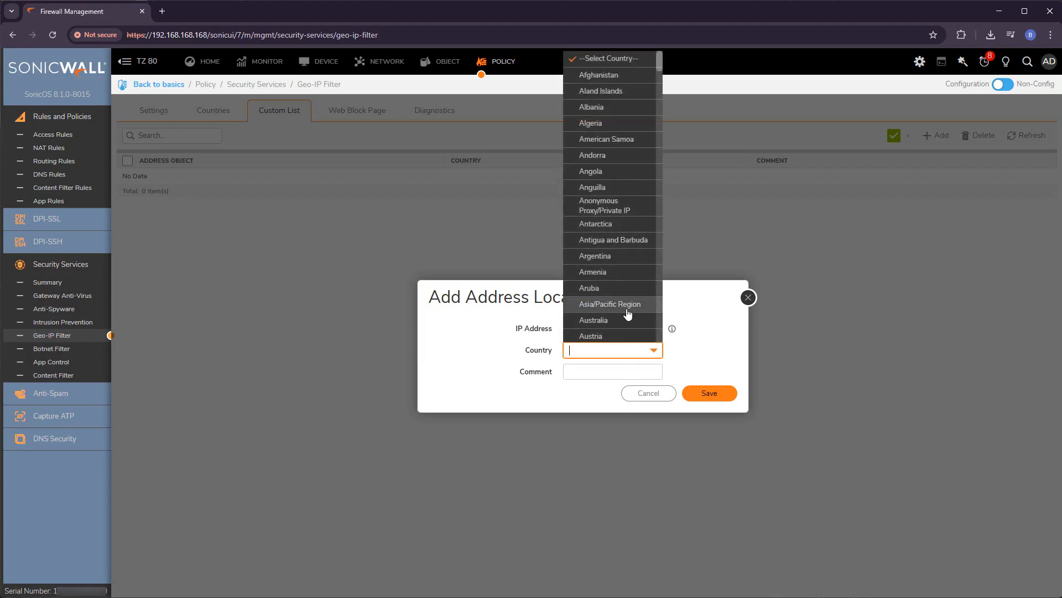
left_click(489, 391)
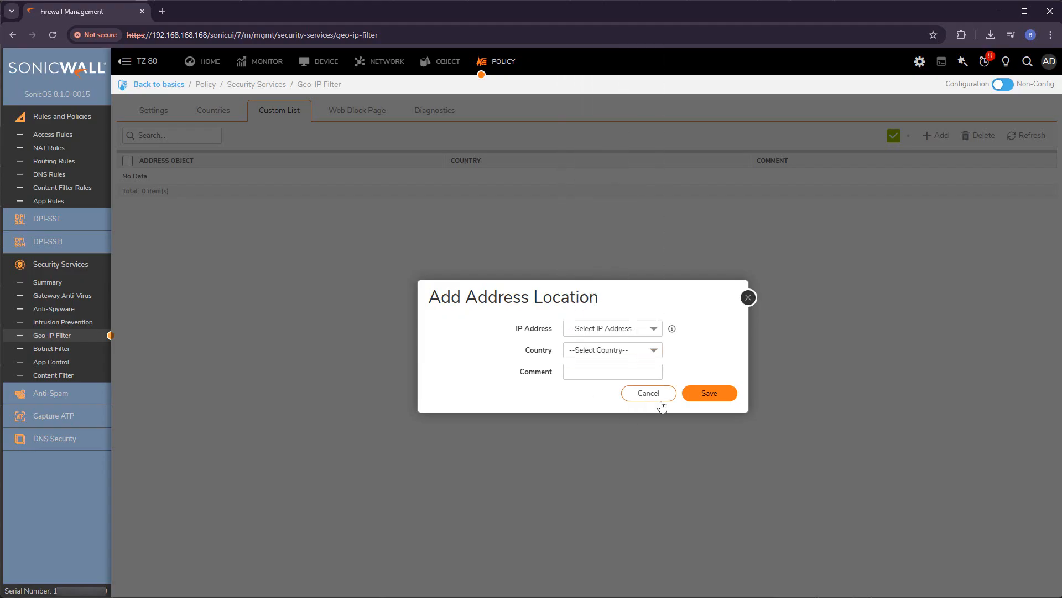
left_click(648, 394)
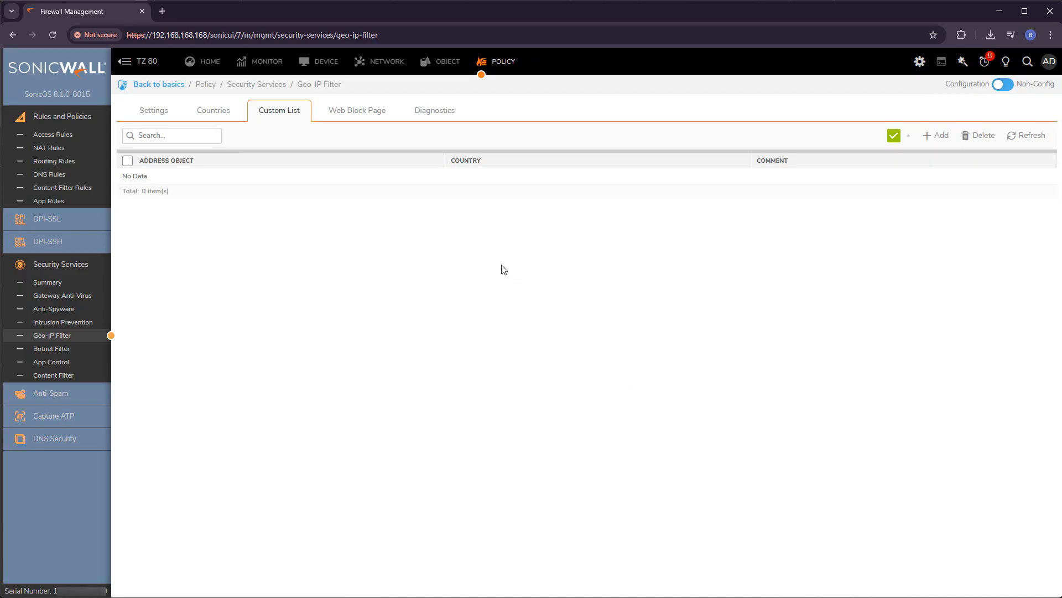
- Review the Geo-IP Filter's web block page and its diagnostics with the location server lookup, and return to its settings
left_click(359, 110)
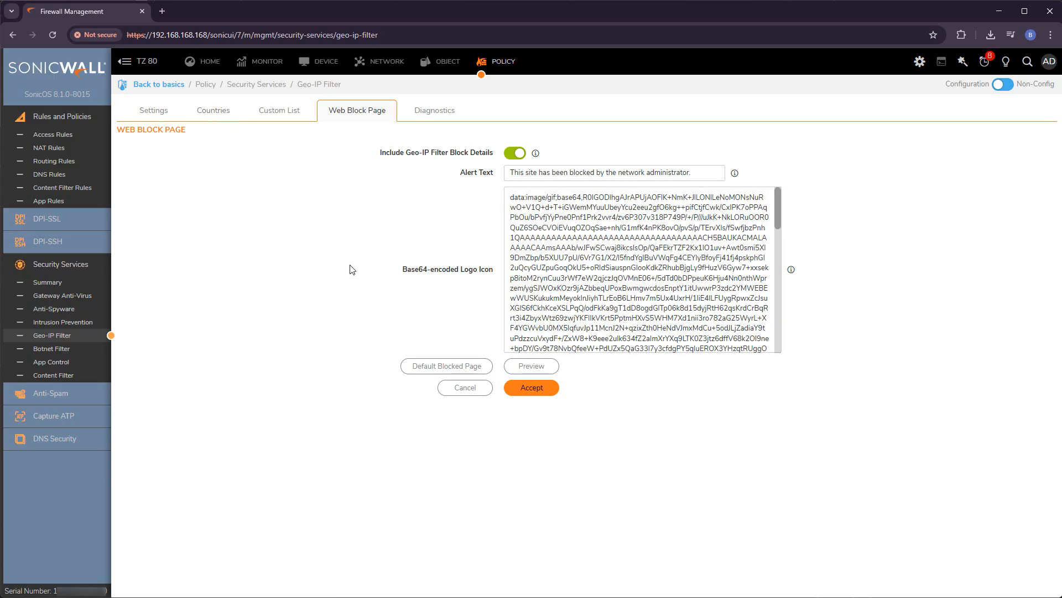
left_click(430, 112)
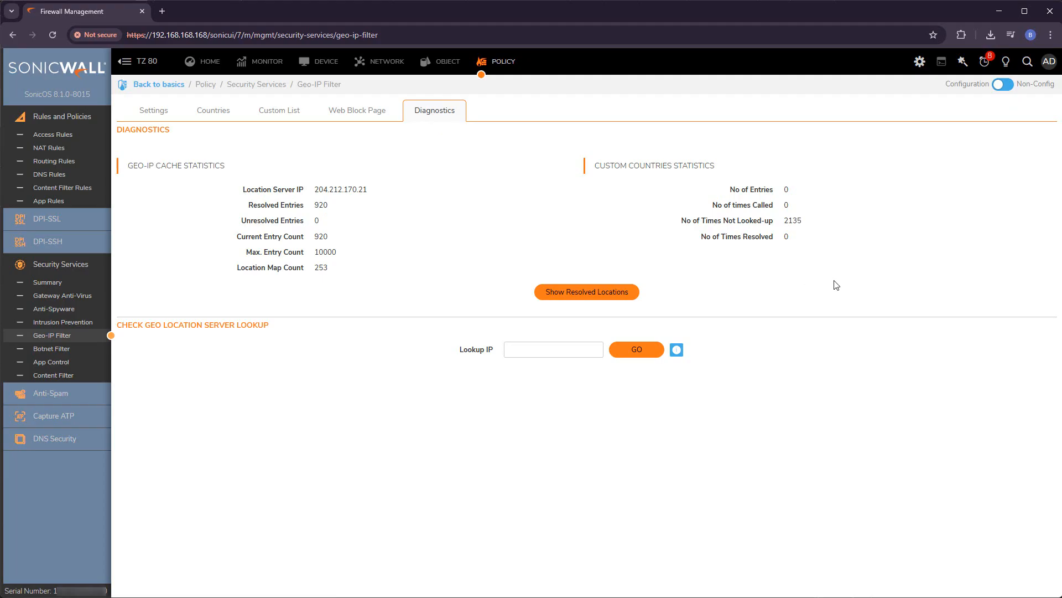
left_click(515, 350)
left_click(528, 429)
left_click(152, 111)
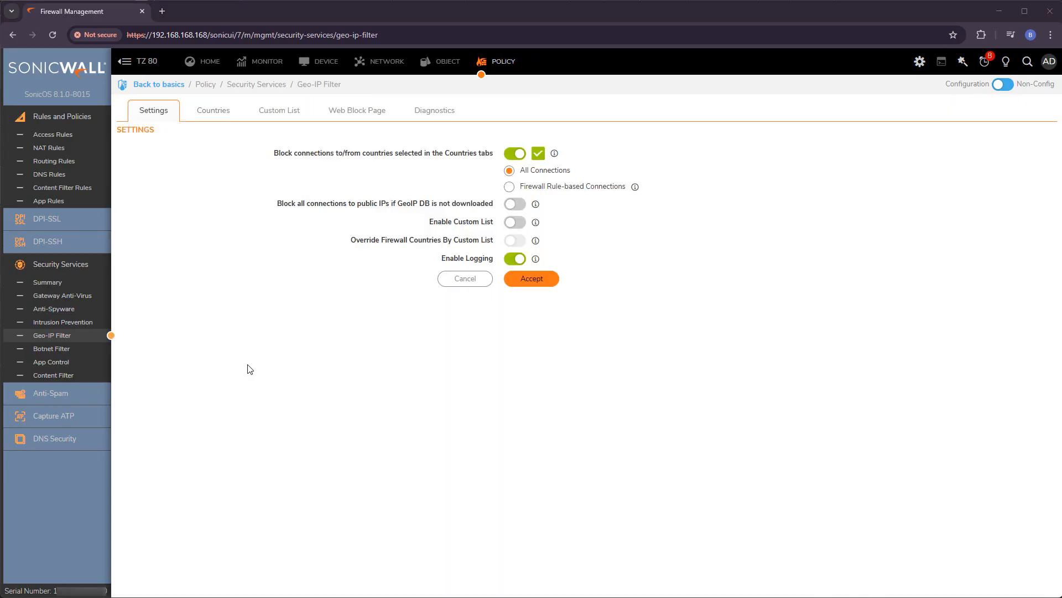
- In the Botnet Filter settings, enable blocking connections to/from Botnet Command and Control Servers for All Connections, and save
left_click(62, 349)
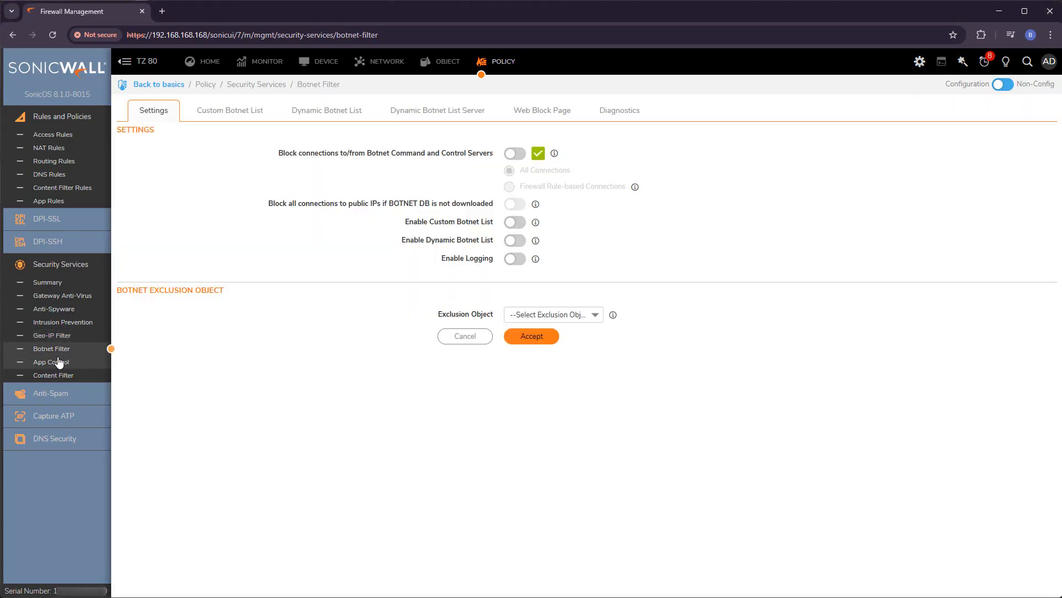
left_click_drag(278, 155, 426, 152)
left_click(424, 152)
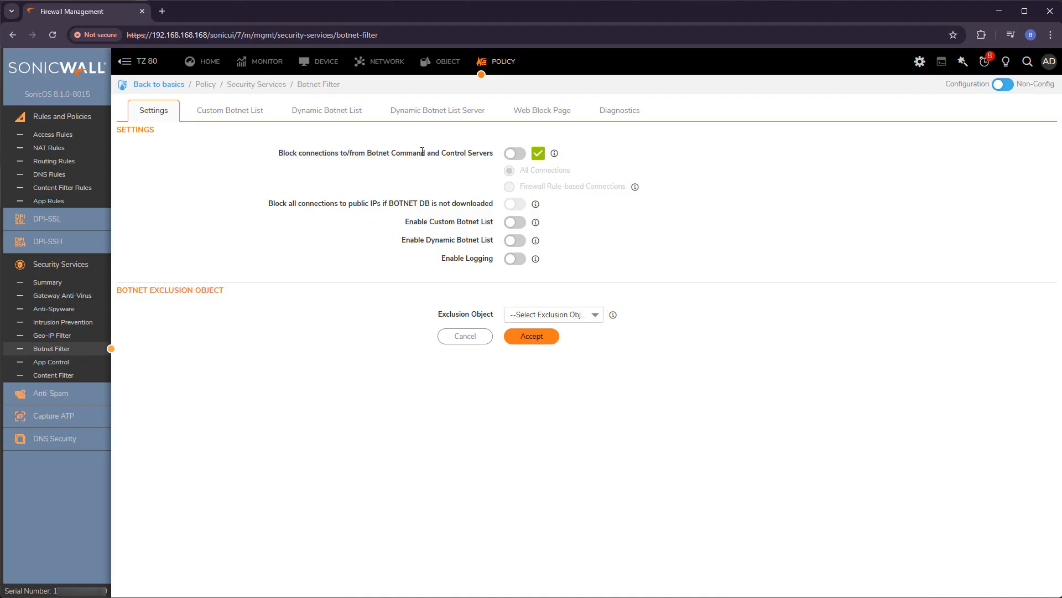
left_click(515, 154)
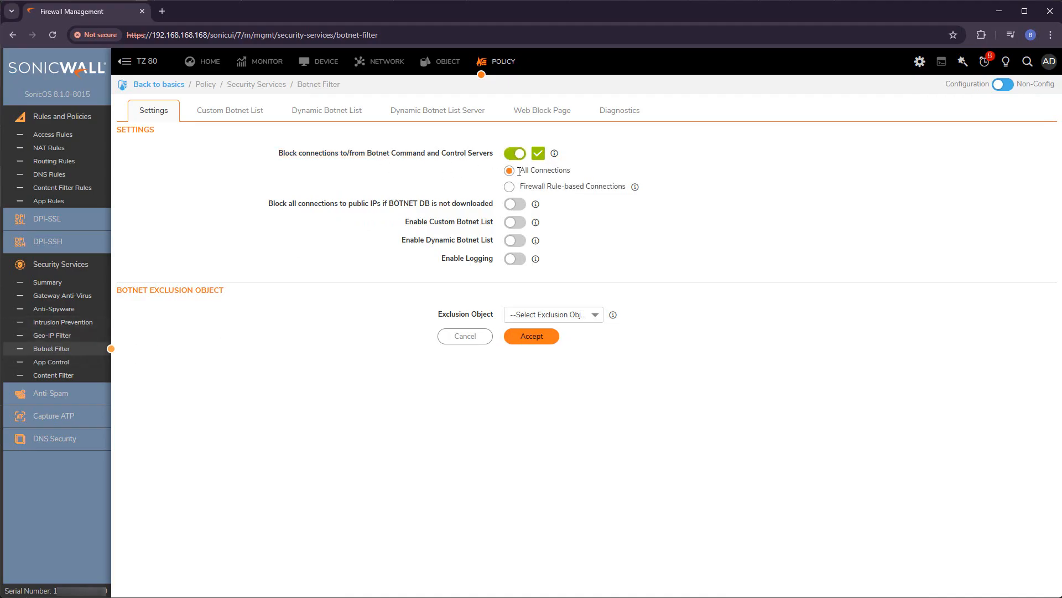
left_click(546, 335)
left_click_drag(326, 154, 406, 154)
left_click(404, 178)
- Review the Botnet Filter's custom and dynamic lists, the list server's protocol choices, the web block page and the diagnostics
left_click(231, 112)
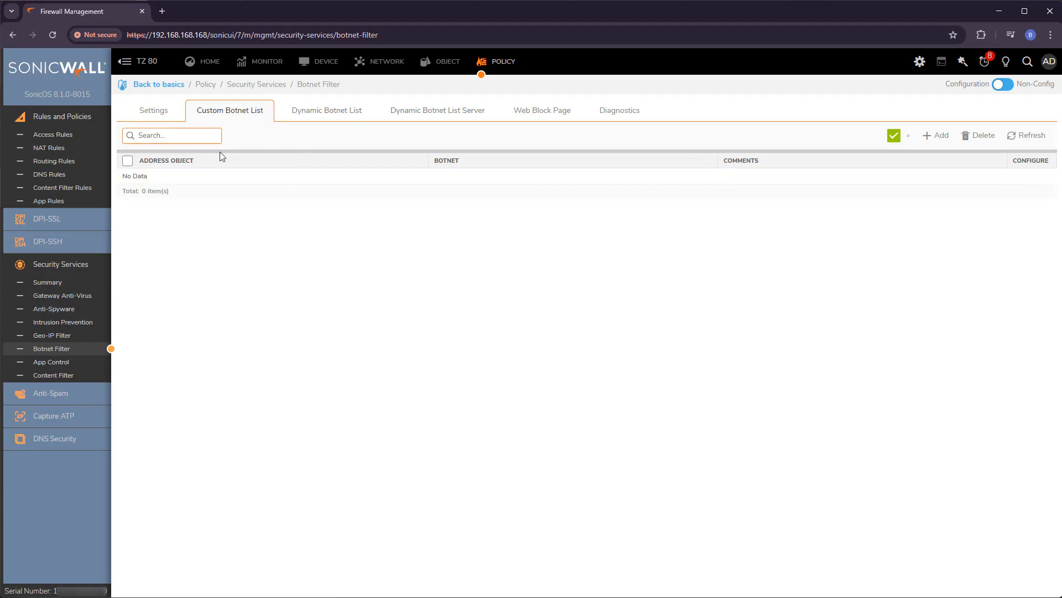
left_click(324, 117)
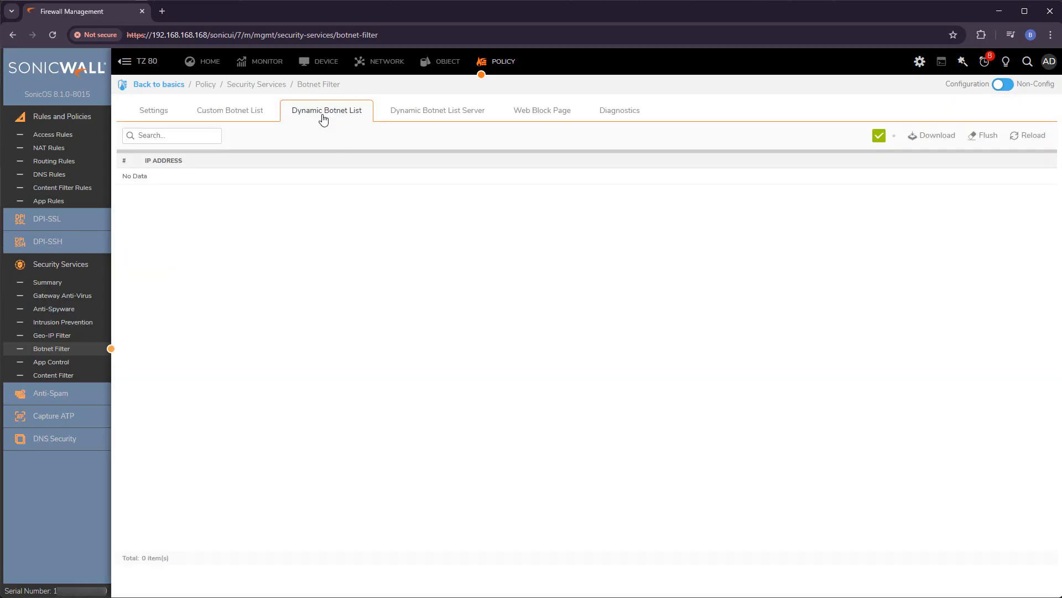
left_click(448, 122)
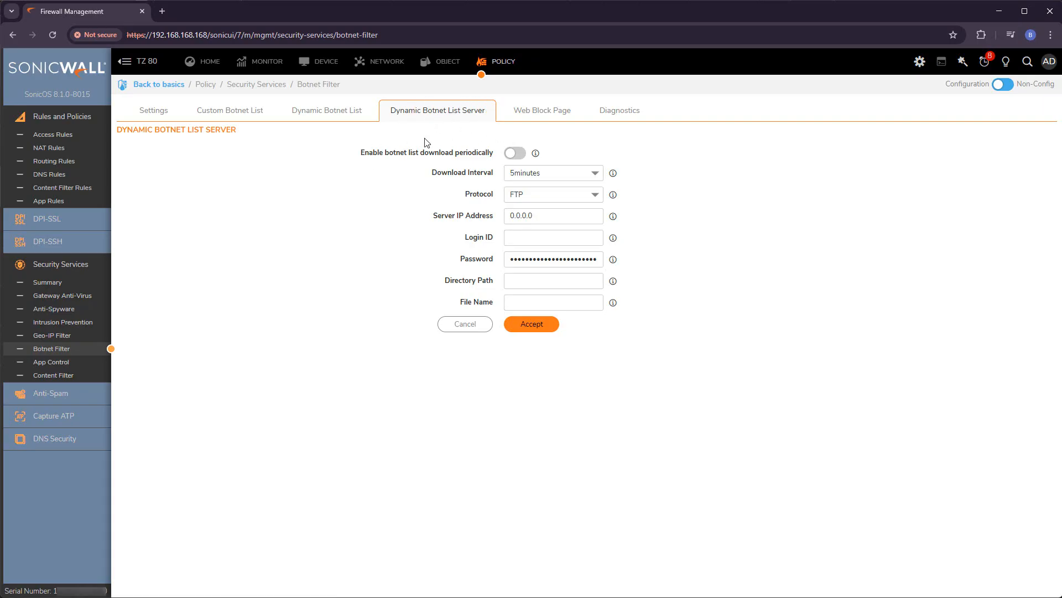
left_click(591, 195)
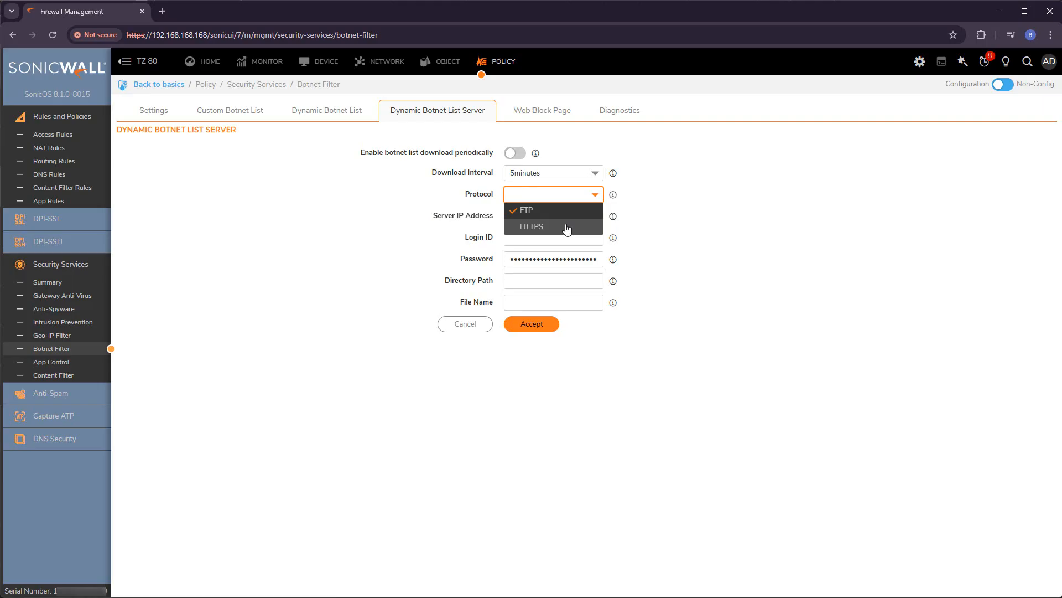
left_click(387, 227)
left_click(553, 111)
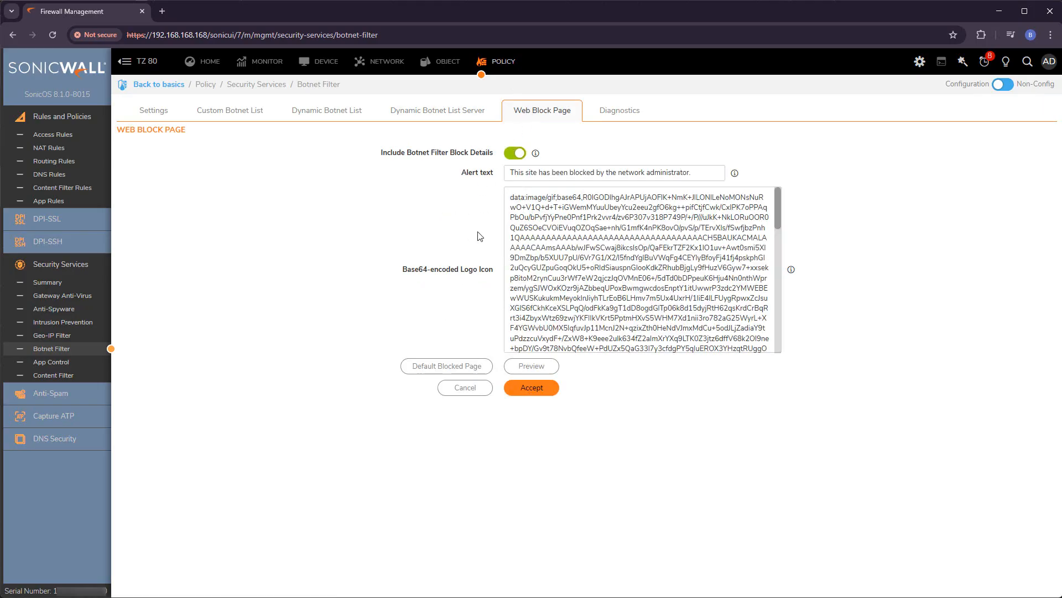
left_click(512, 189)
left_click(636, 110)
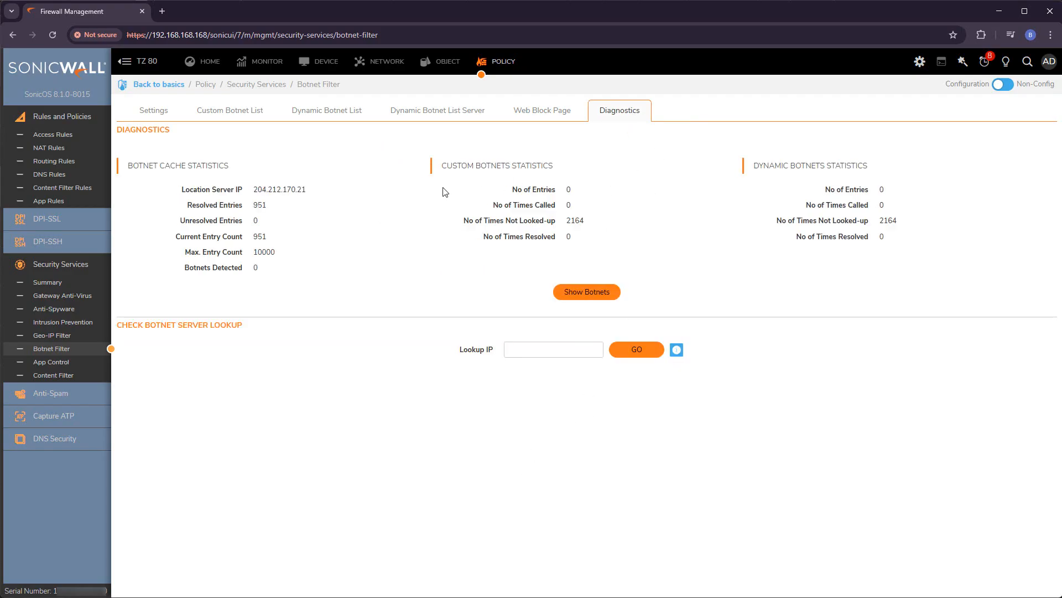
- Enable App Control and Logging for All Apps in the App Control global settings, and save
left_click(52, 364)
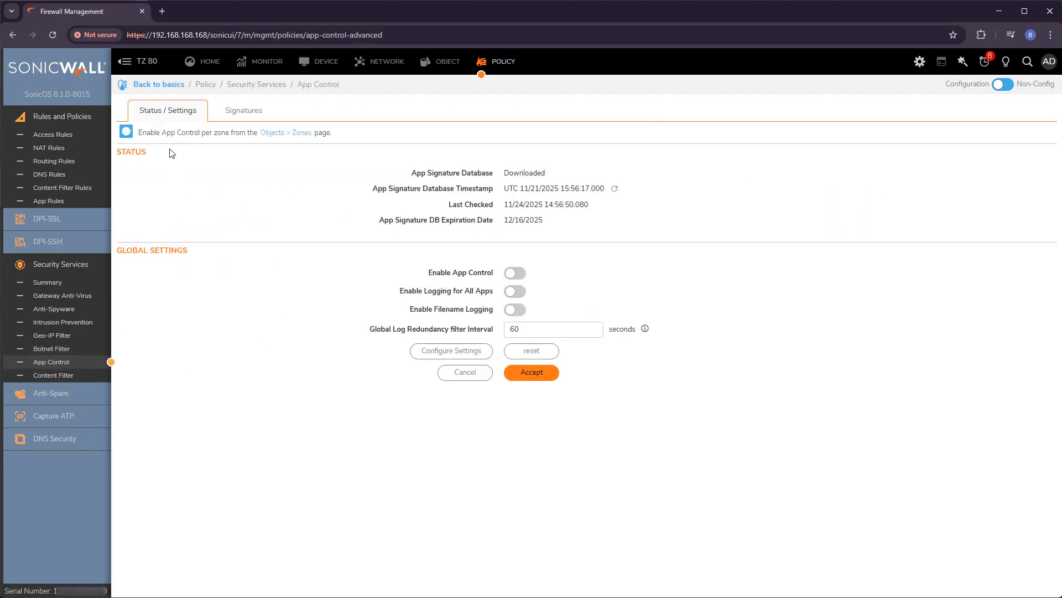
left_click(517, 273)
left_click_drag(420, 289, 481, 288)
left_click(489, 294)
left_click(520, 292)
left_click(537, 377)
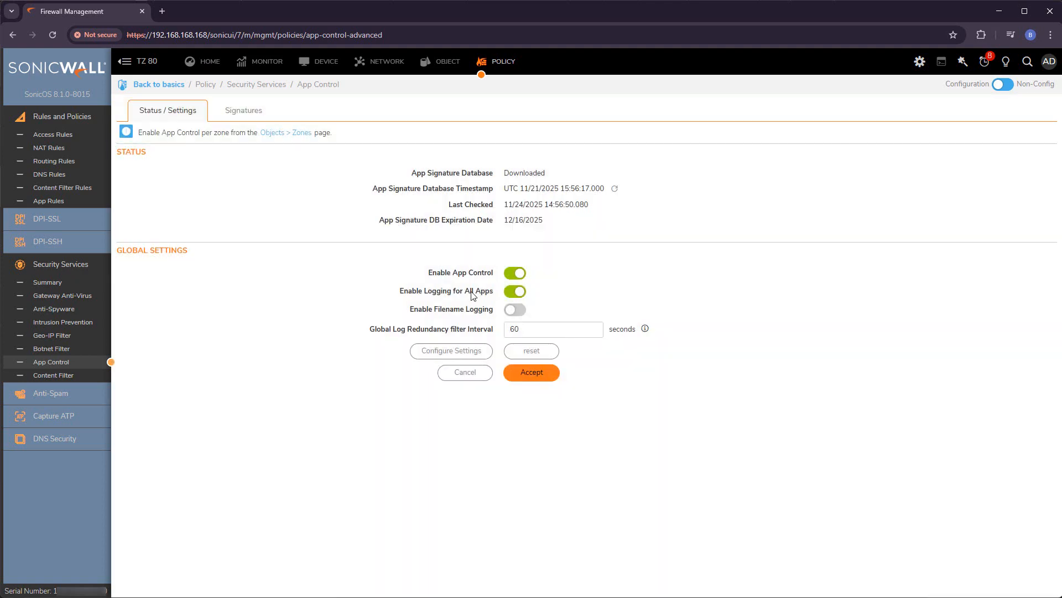
- Check the System Logs for application control alerts and clear all log entries
left_click(261, 62)
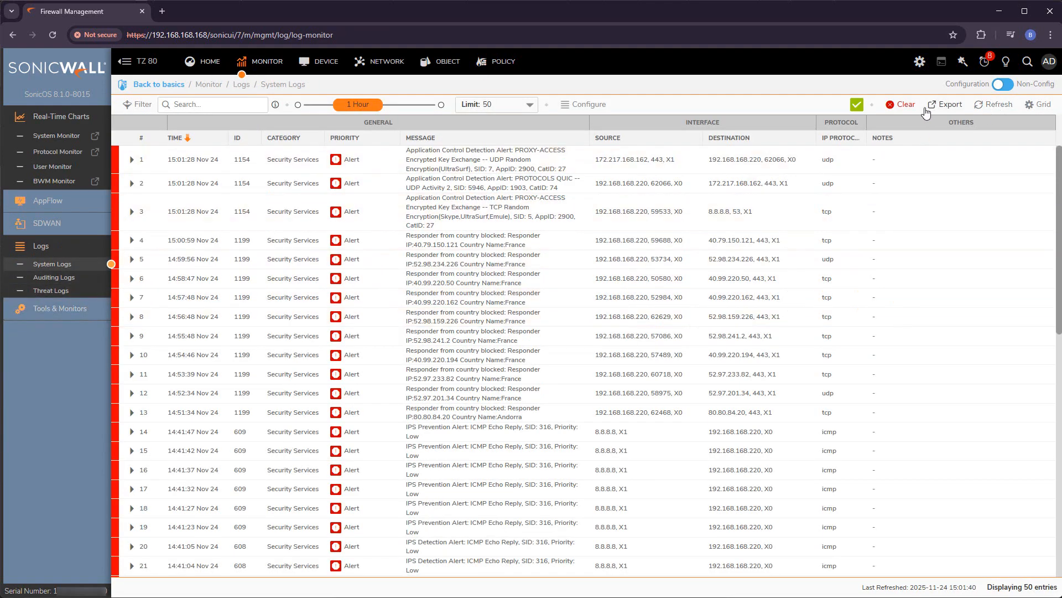
left_click(902, 104)
left_click(645, 125)
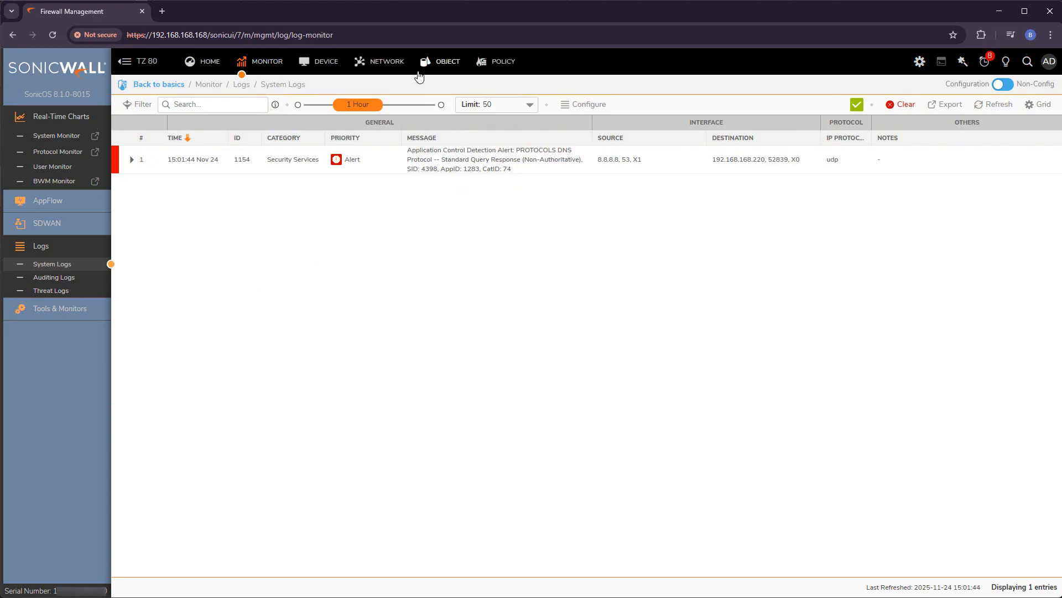
- Open the App Control signatures list and examine its total number of items, risk level filter and search field
left_click(495, 71)
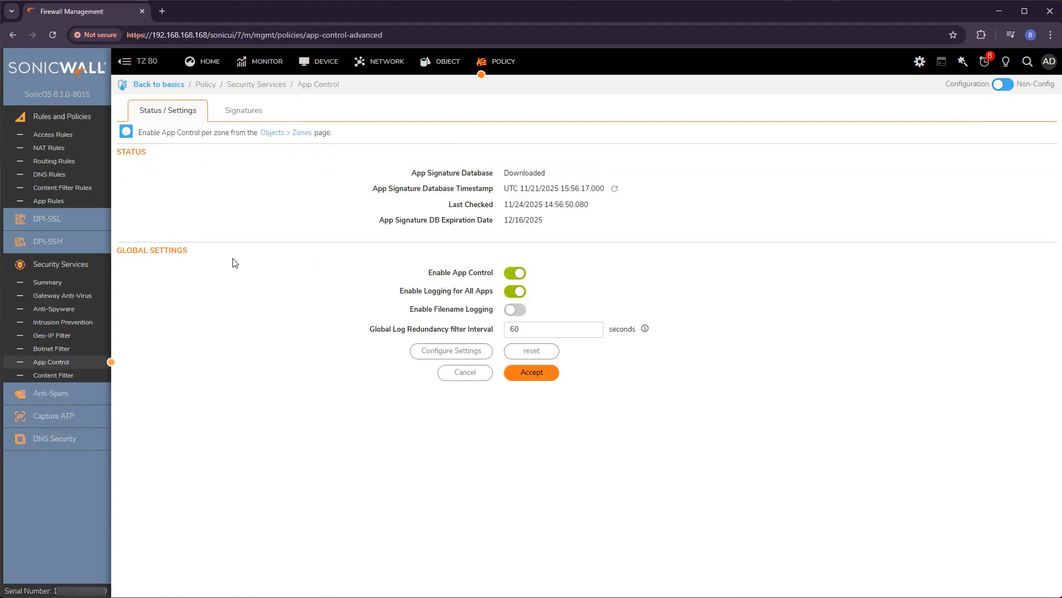
left_click(254, 112)
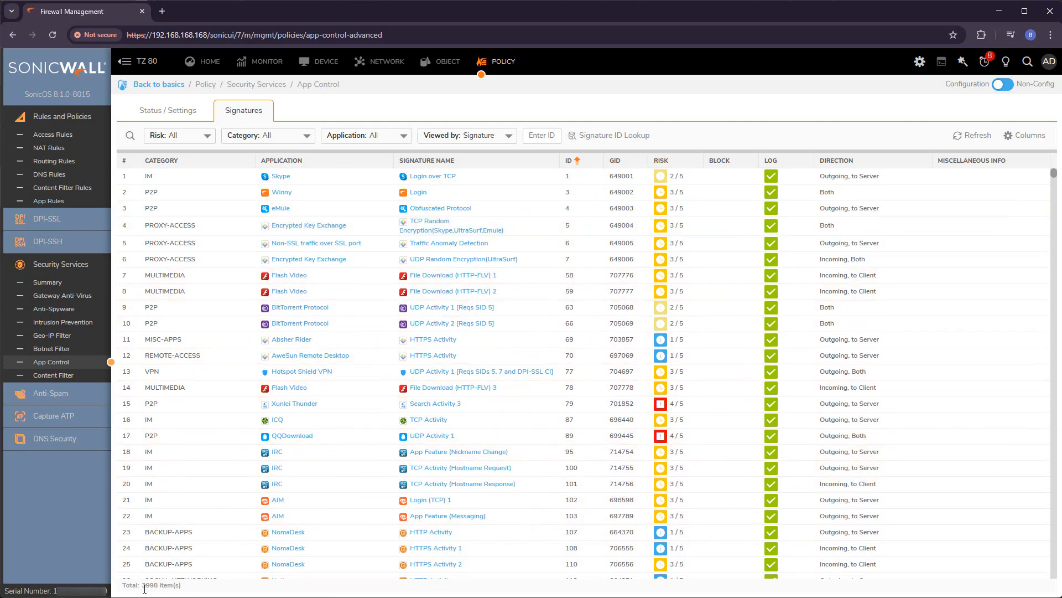
left_click_drag(144, 586, 156, 586)
left_click(244, 590)
left_click(210, 138)
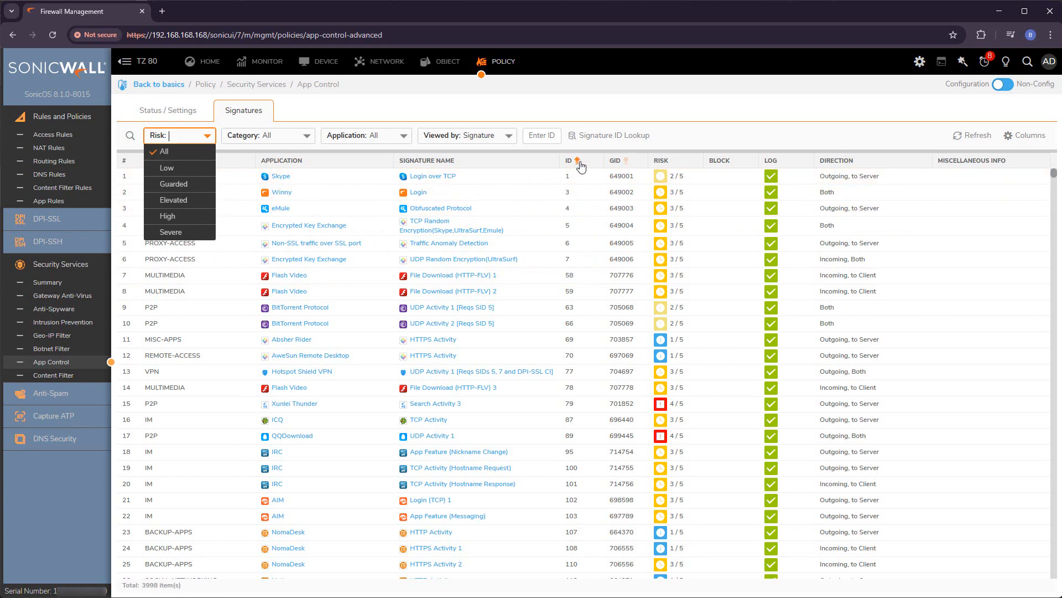
left_click(133, 138)
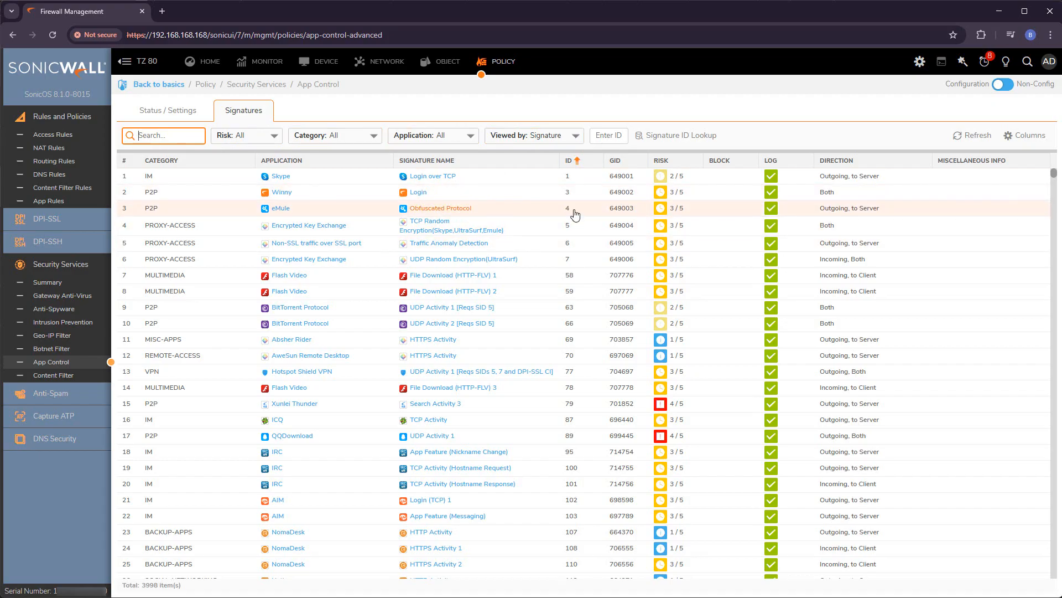
- Sort the App Control signatures by highest risk and examine the categories and applications at the top of the list
left_click(690, 164)
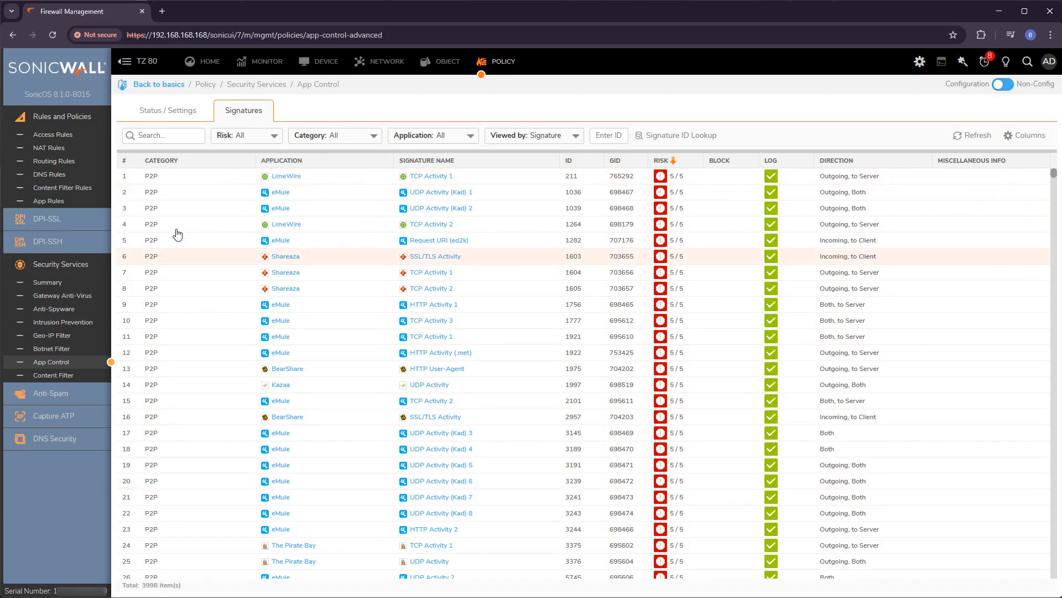
scroll(321, 267, "down", 3)
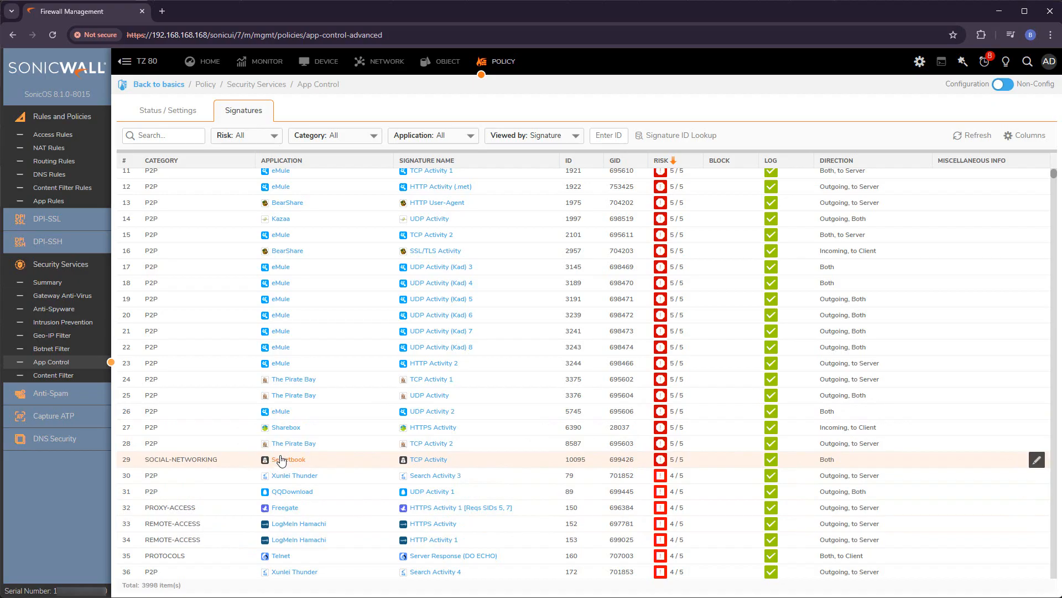
scroll(361, 435, "down", 3)
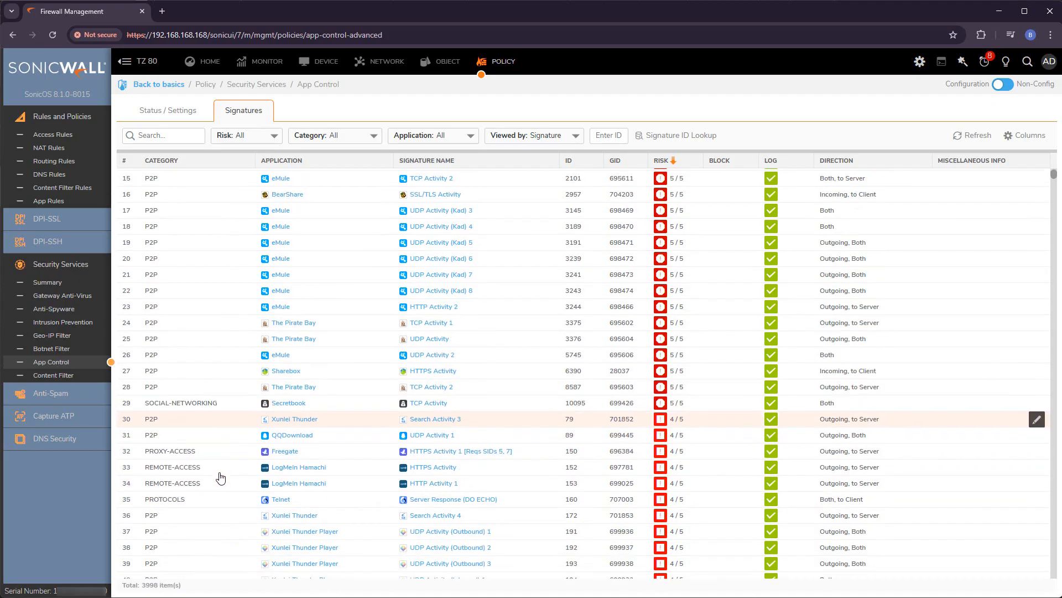
scroll(363, 442, "down", 3)
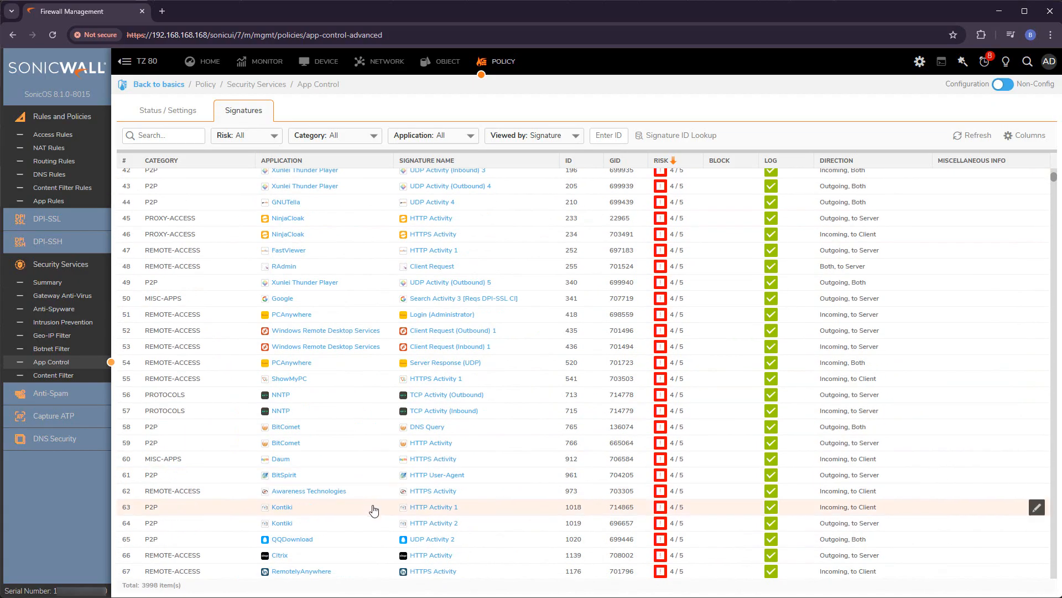
scroll(370, 548, "up", 10)
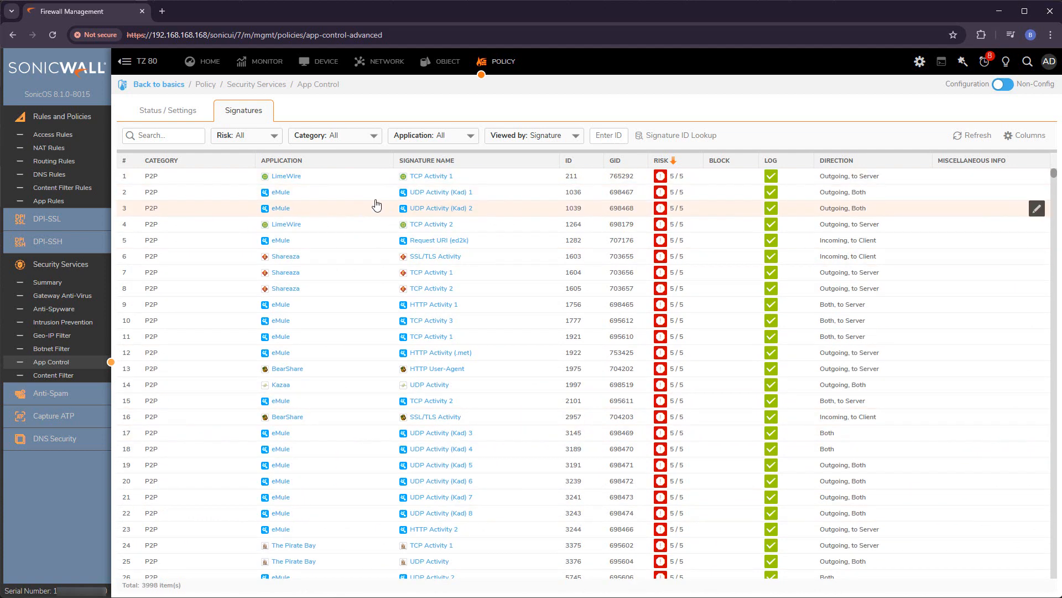
- Try enabling Block for the LimeWire TCP Activity 1 signature, then restore the app setting and cancel
left_click(1038, 182)
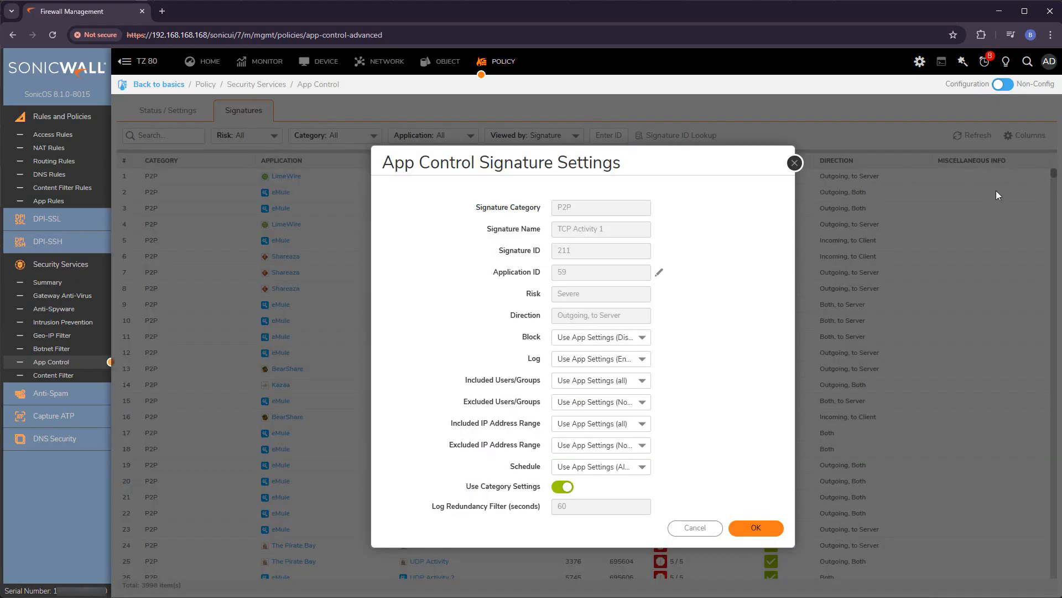
left_click(564, 337)
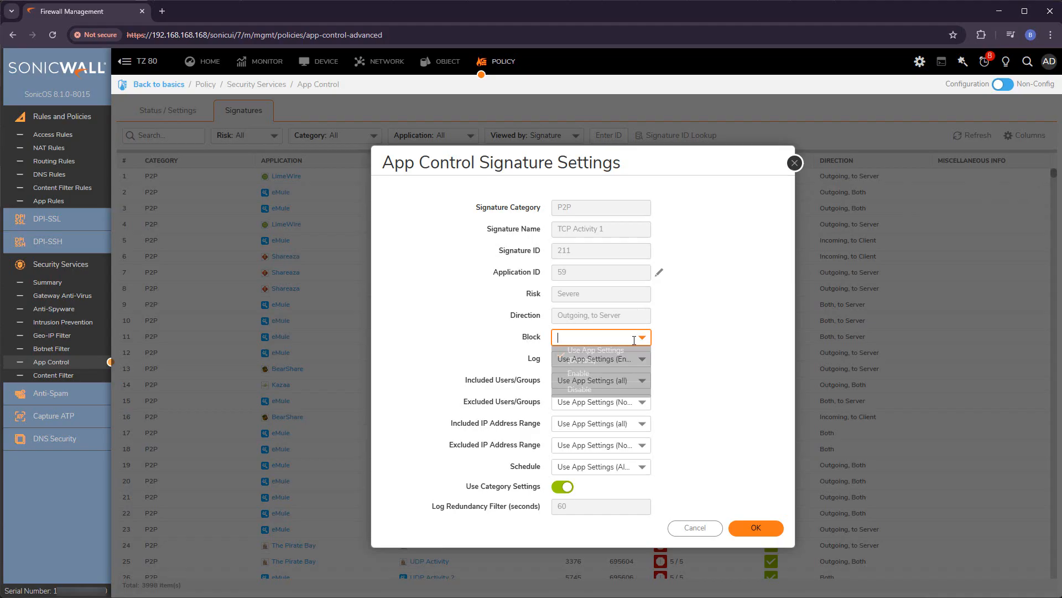
left_click(600, 375)
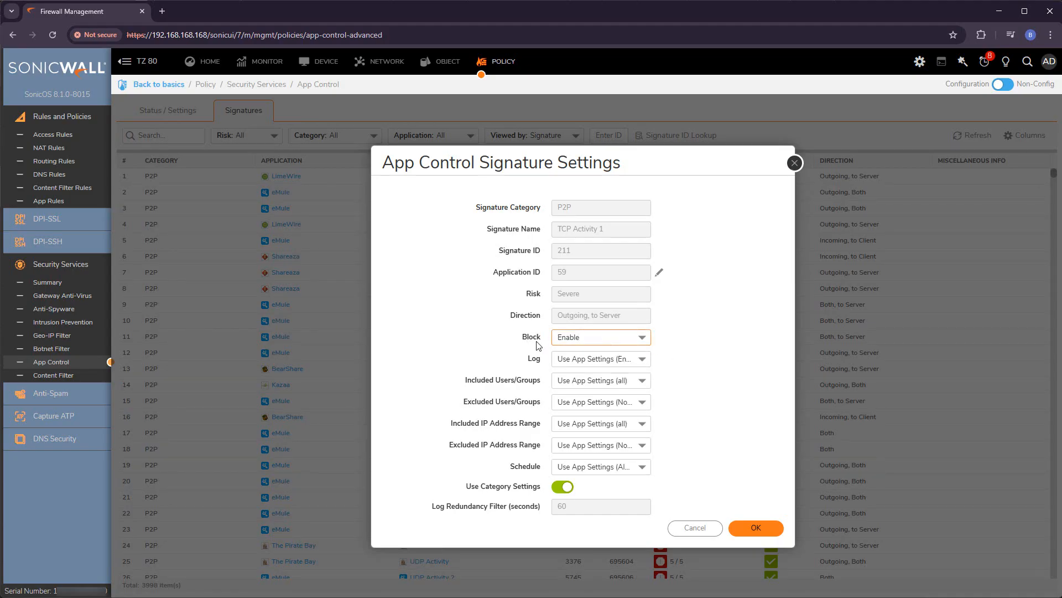
left_click(636, 336)
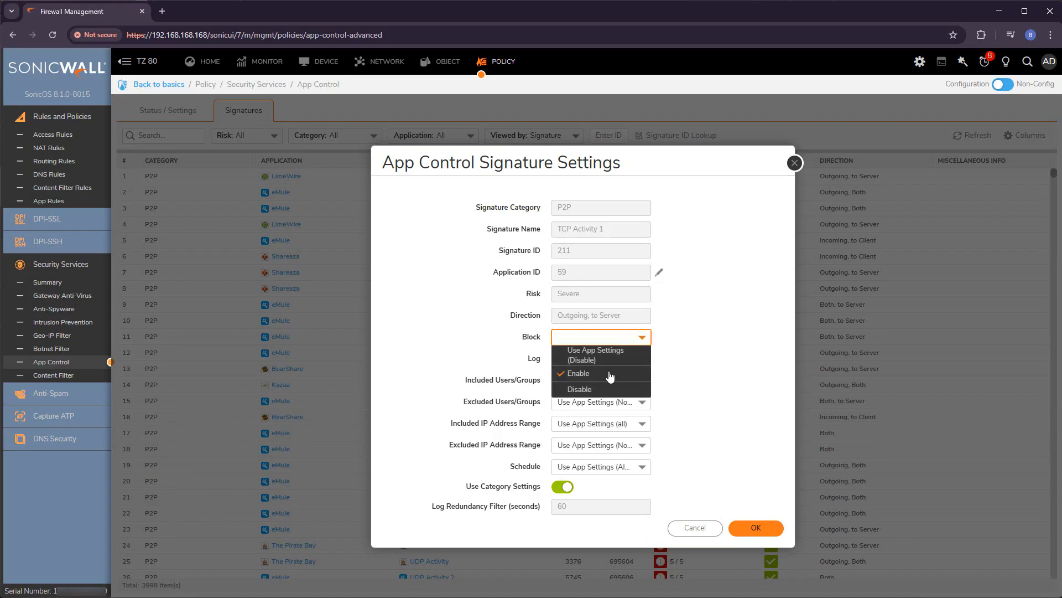
left_click(603, 354)
left_click(698, 531)
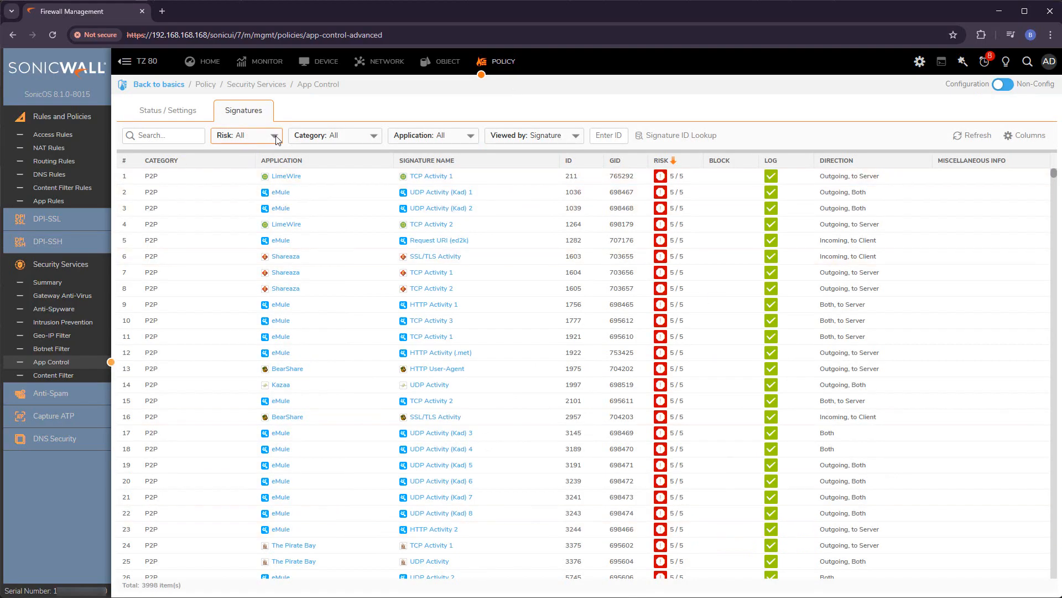
- Check the App Control status and settings, and return to the signatures list to view it by Category
left_click(172, 113)
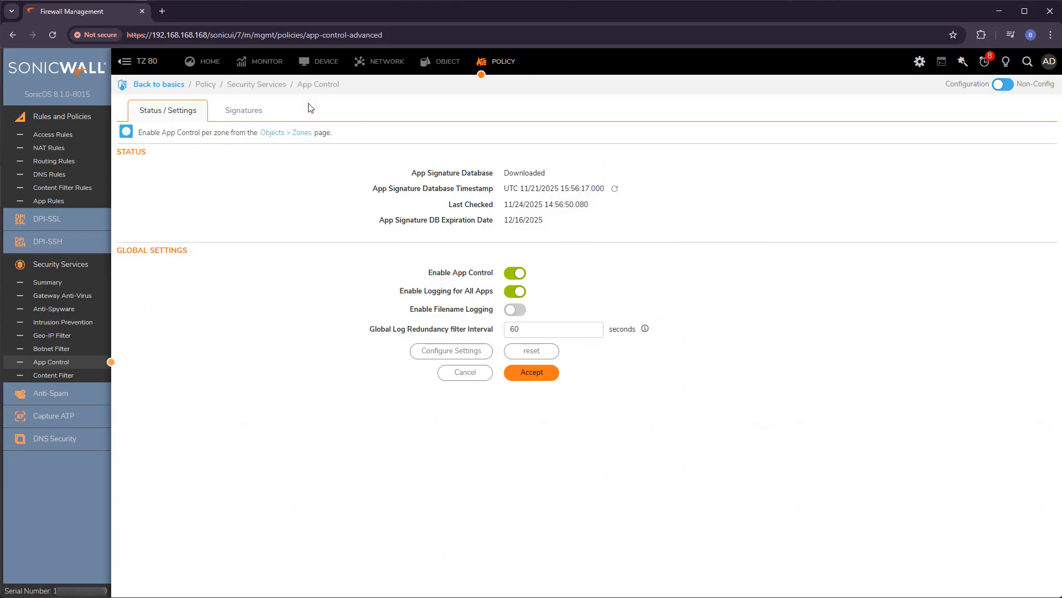
left_click(252, 117)
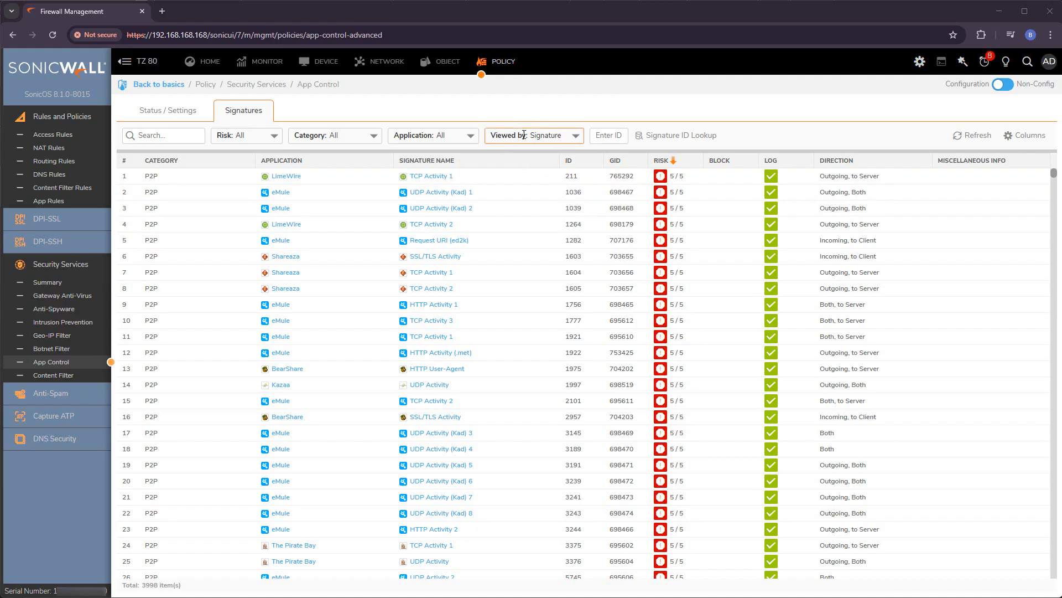
left_click(577, 136)
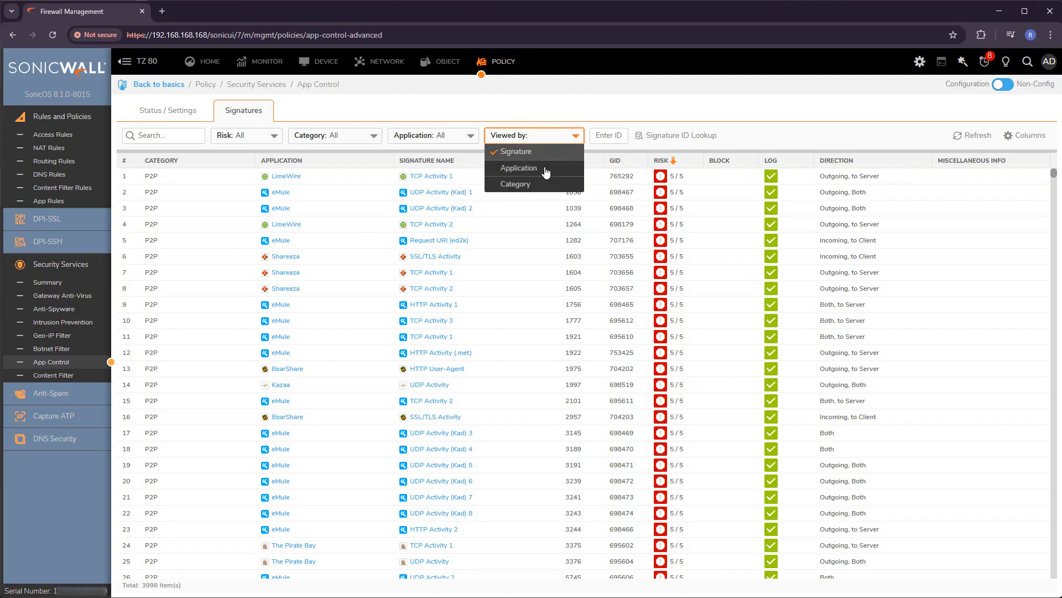
left_click(525, 186)
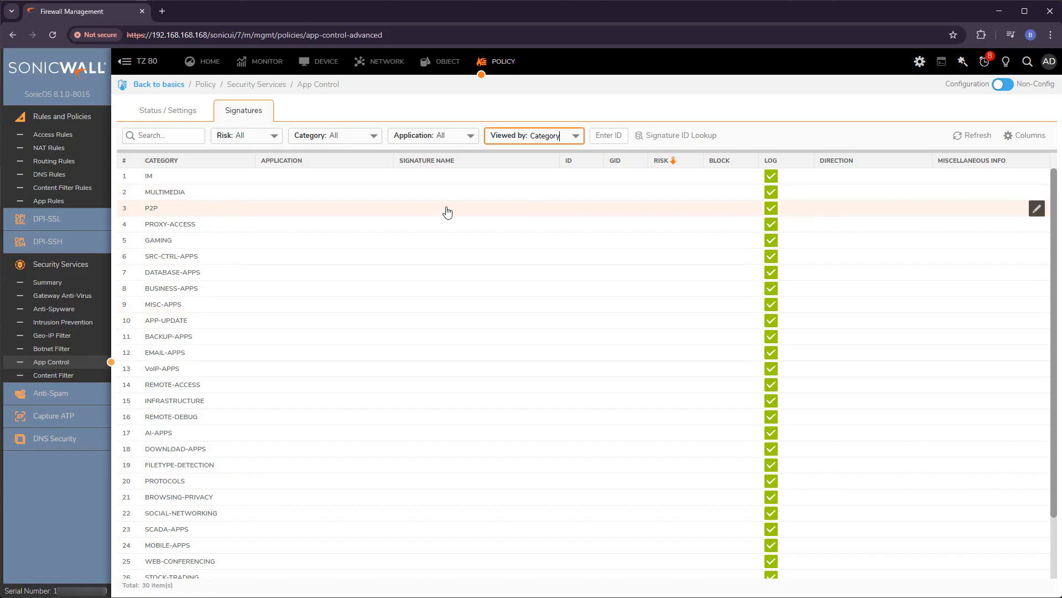
- Set Block to Enable for the P2P category in App Control and save the category settings
left_click(1032, 210)
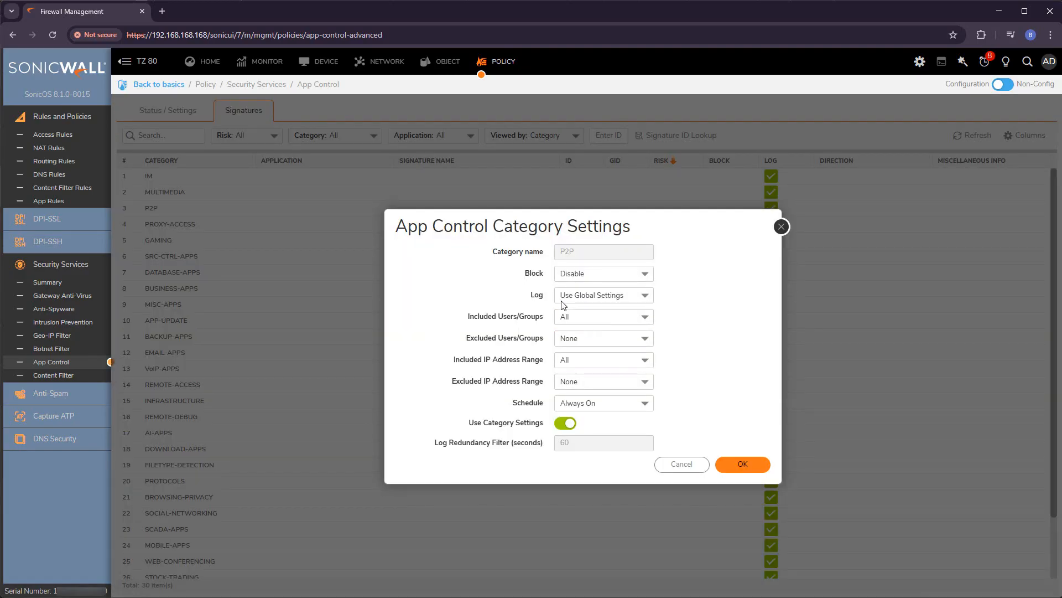
left_click(609, 274)
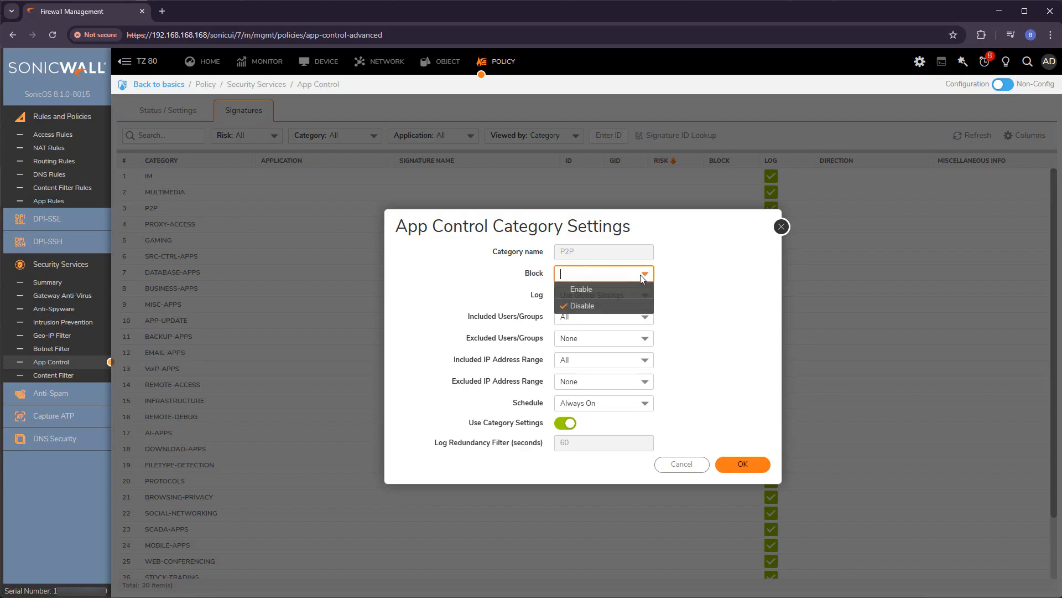
left_click(604, 289)
left_click(742, 463)
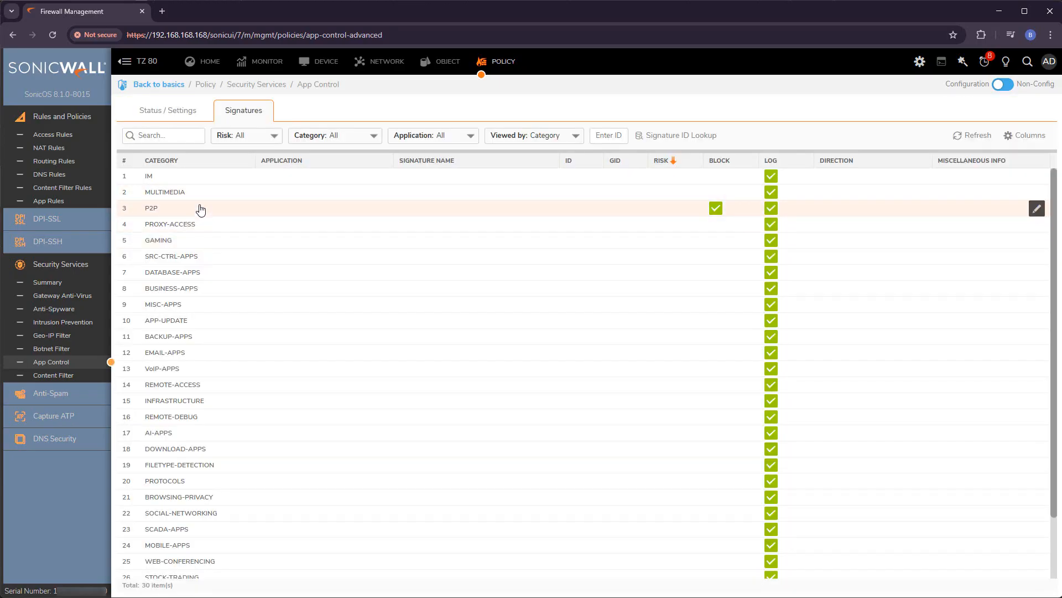
- Set Block to Enable for the GAMING category in App Control and save the category settings
left_click(1038, 243)
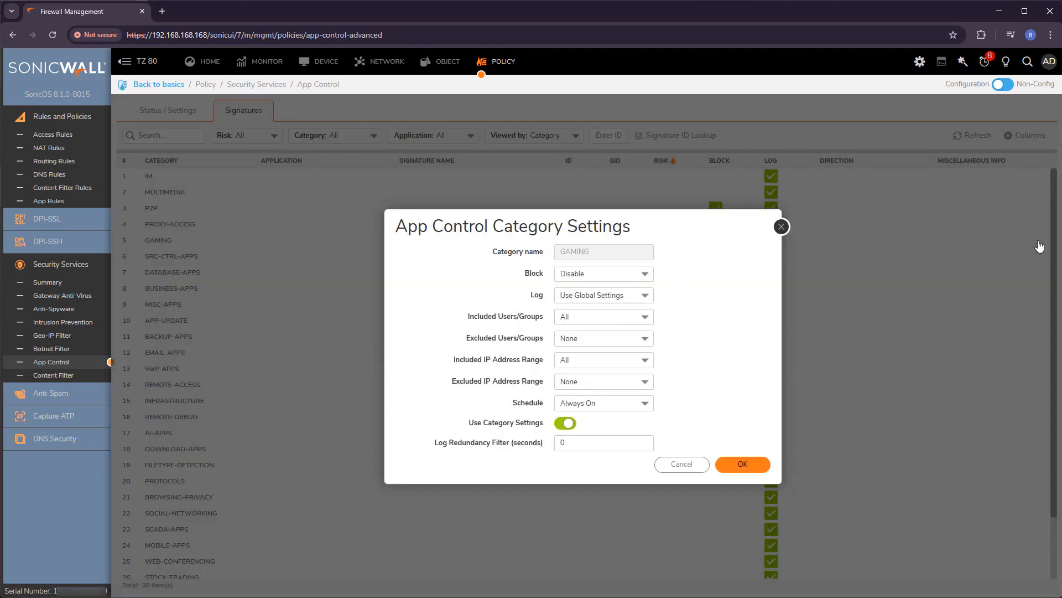
left_click(634, 274)
left_click(581, 288)
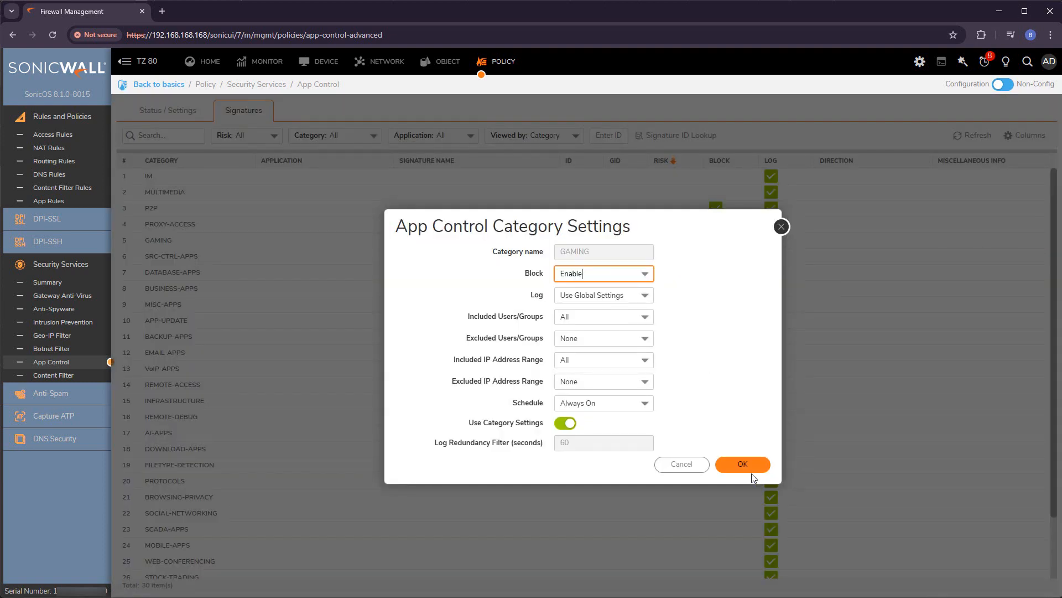
left_click(741, 465)
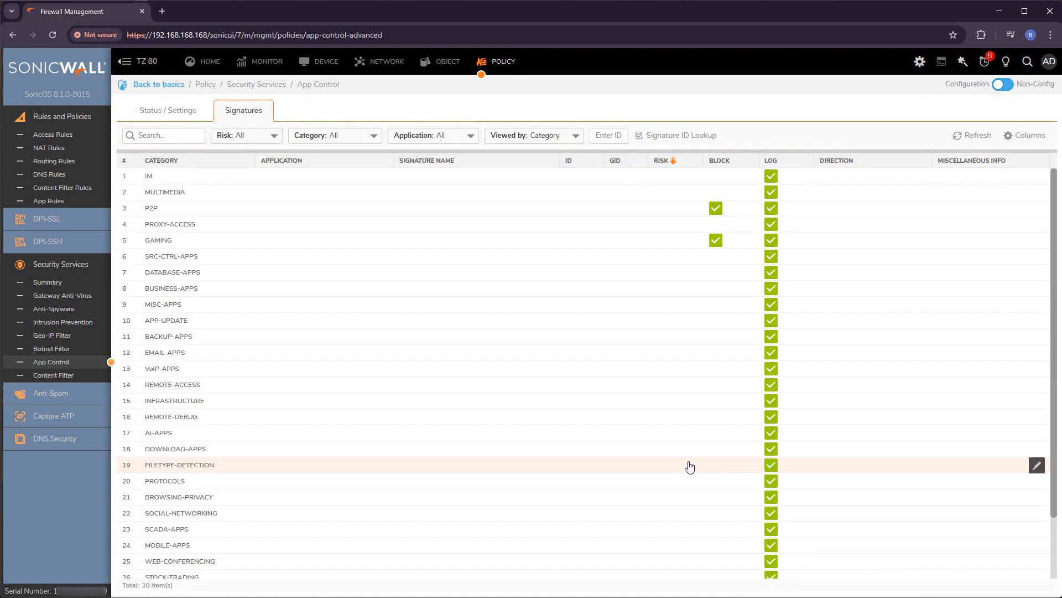
- Set Block to Enable for the MINERS category in App Control and save the category settings
scroll(358, 391, "down", 3)
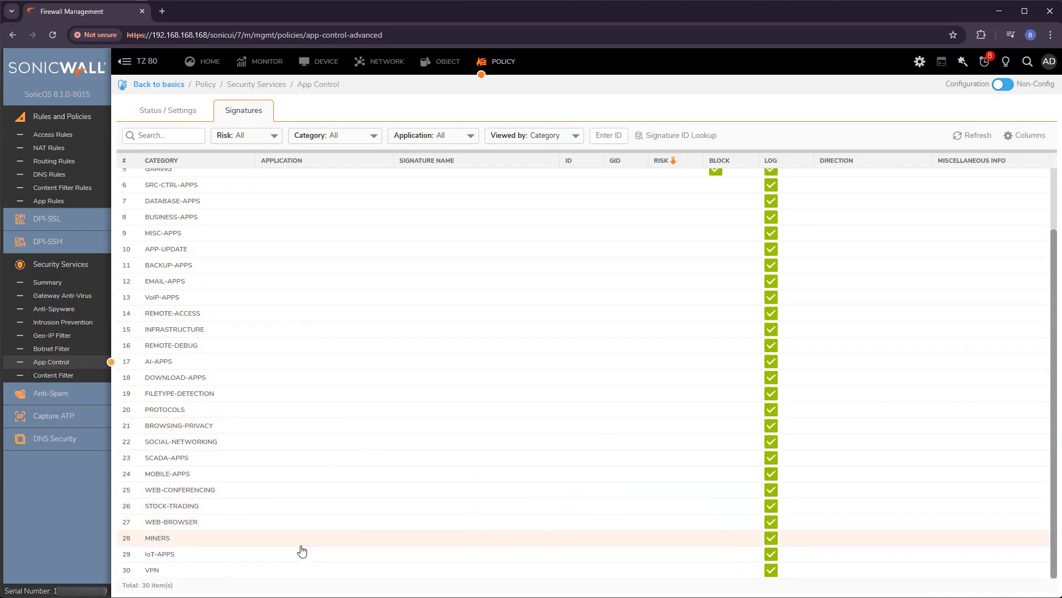
left_click_drag(158, 544, 177, 546)
left_click(1037, 542)
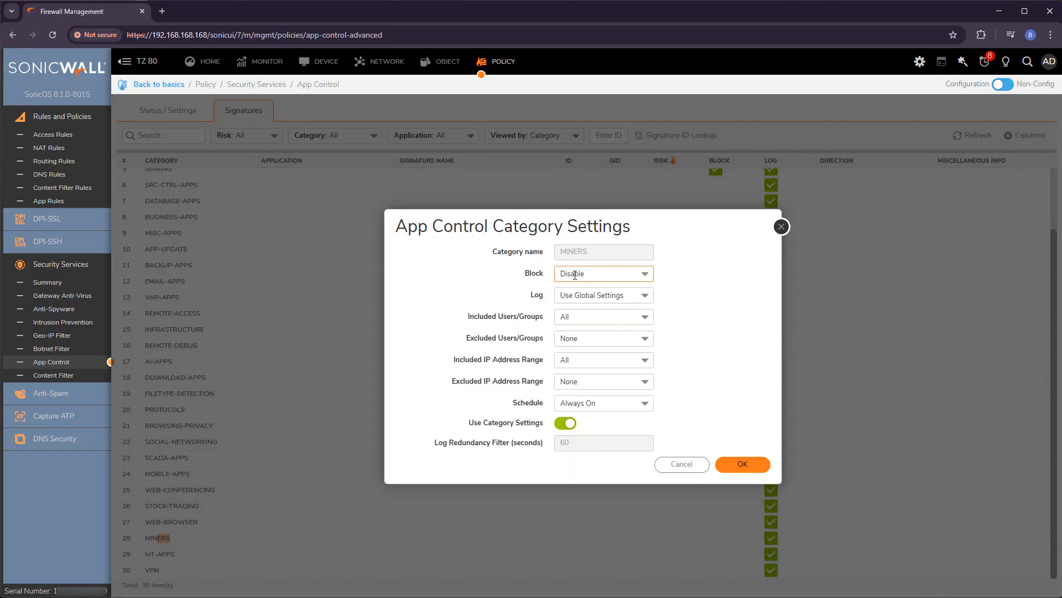
left_click(588, 275)
left_click(596, 289)
left_click(742, 465)
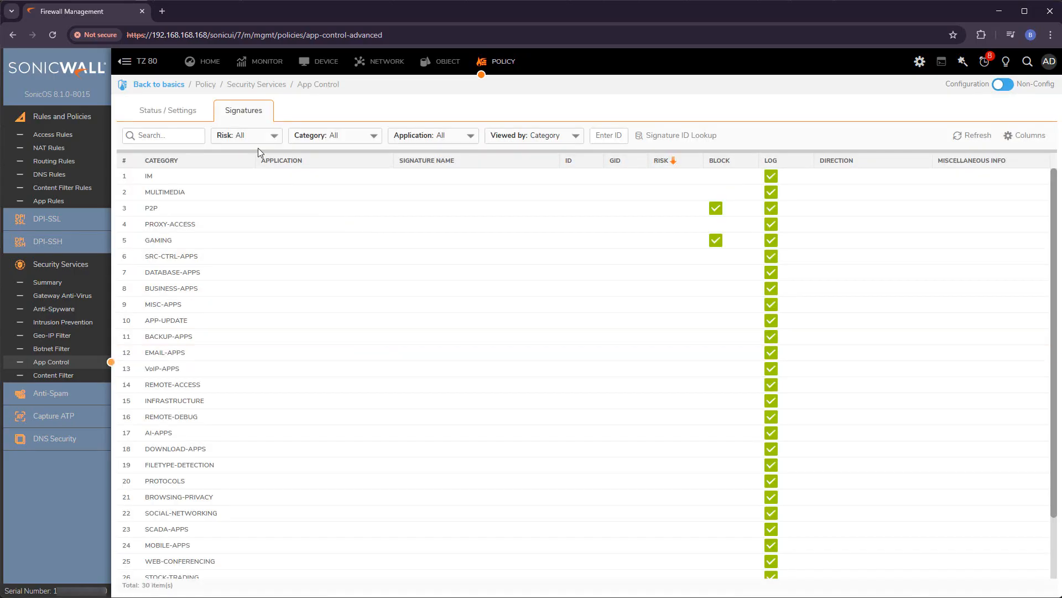
- Examine the Content Filter status, global settings and exclusion options, and open the CFS Custom Category settings
left_click(182, 110)
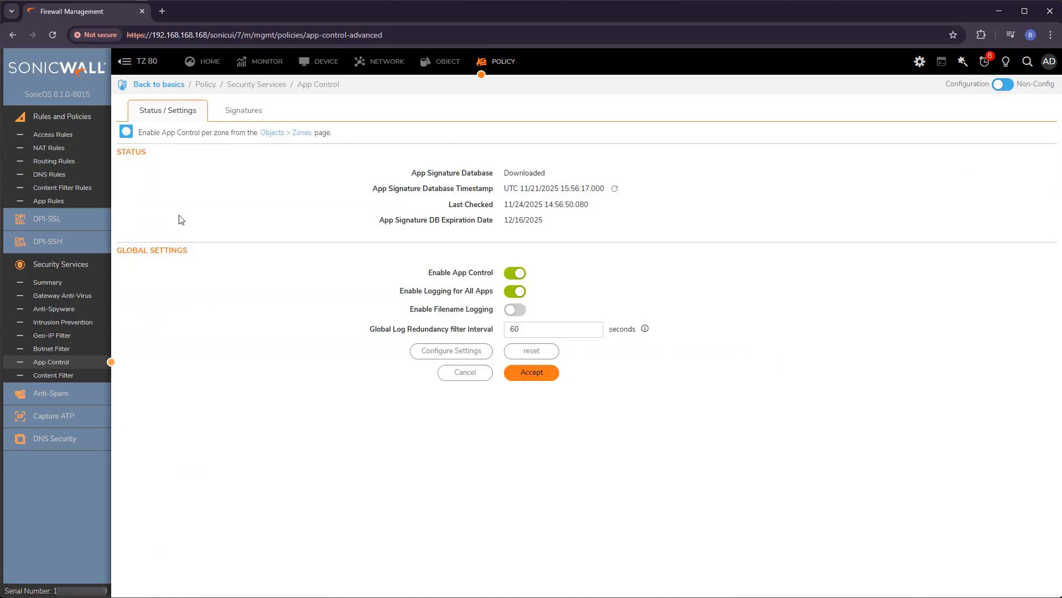
left_click(54, 375)
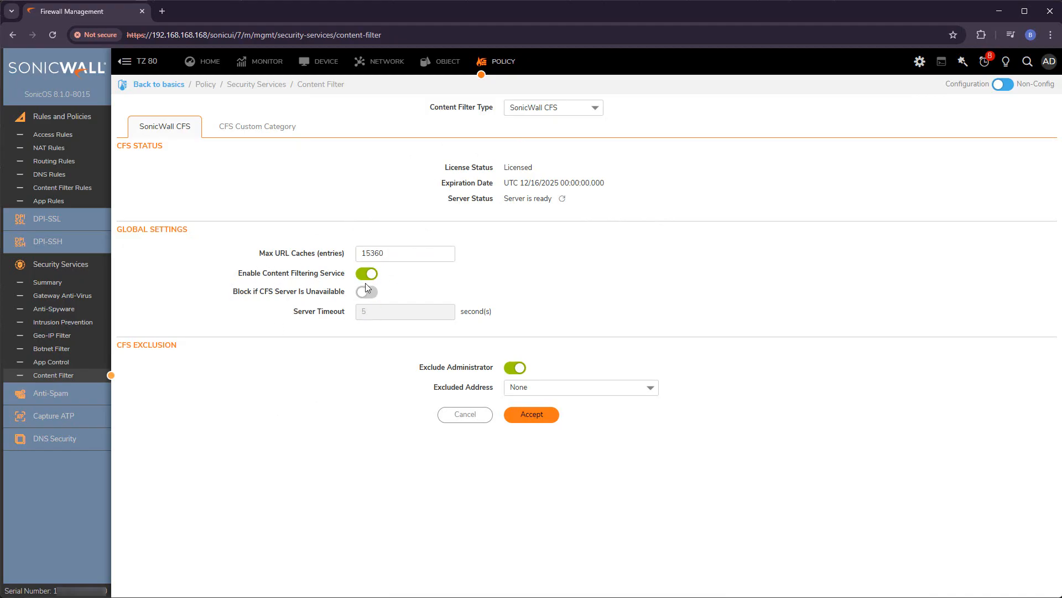
left_click_drag(408, 366, 431, 388)
left_click(422, 377)
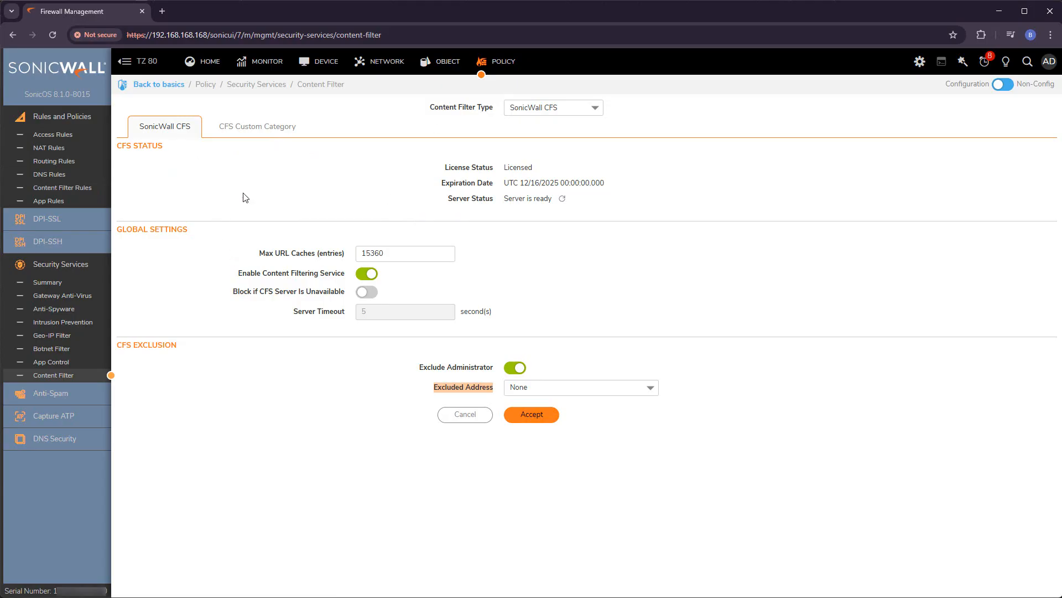
left_click(270, 131)
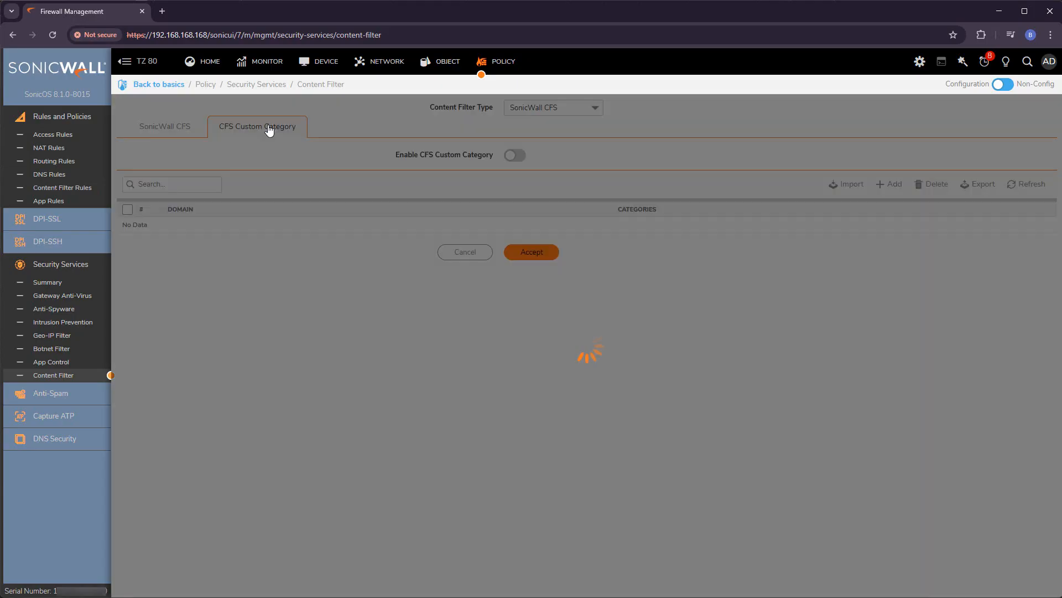